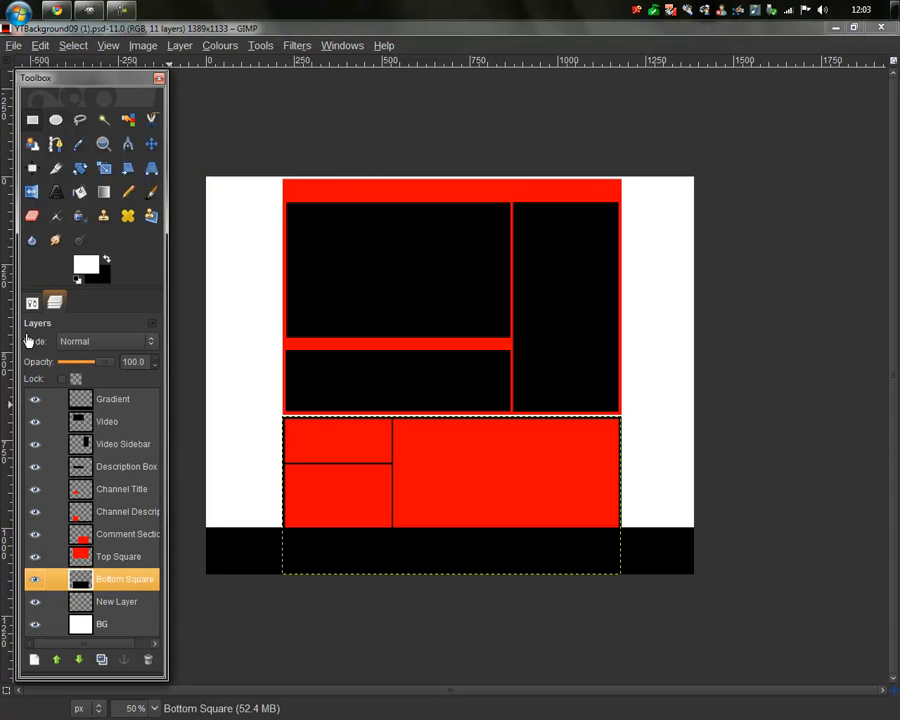
Step: Set Rectangle Select to unfeathered edges with 35 px rounded corners
left_click(32, 122)
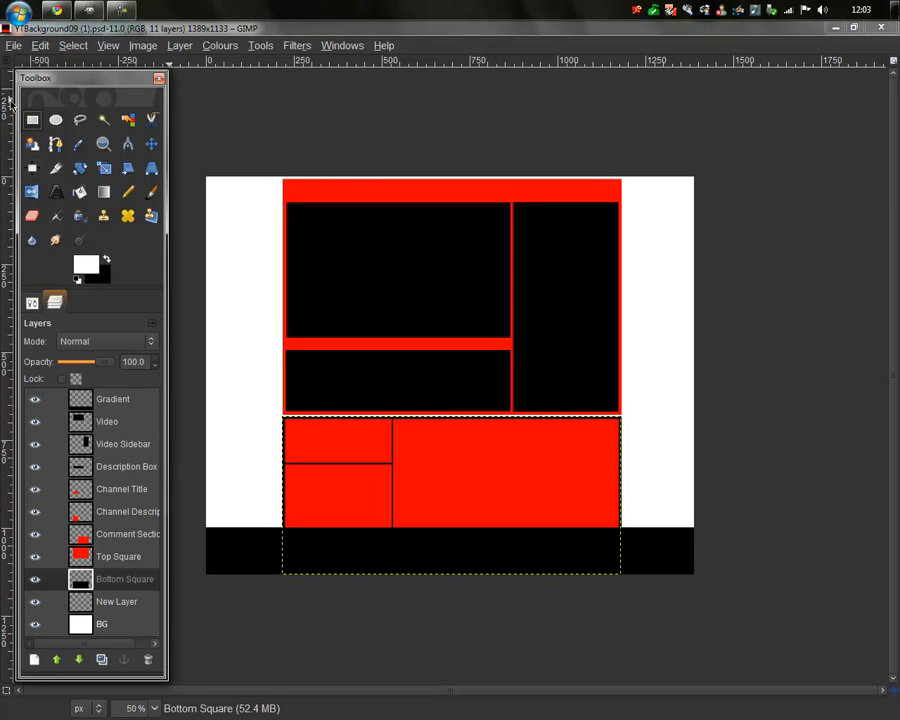
left_click(33, 302)
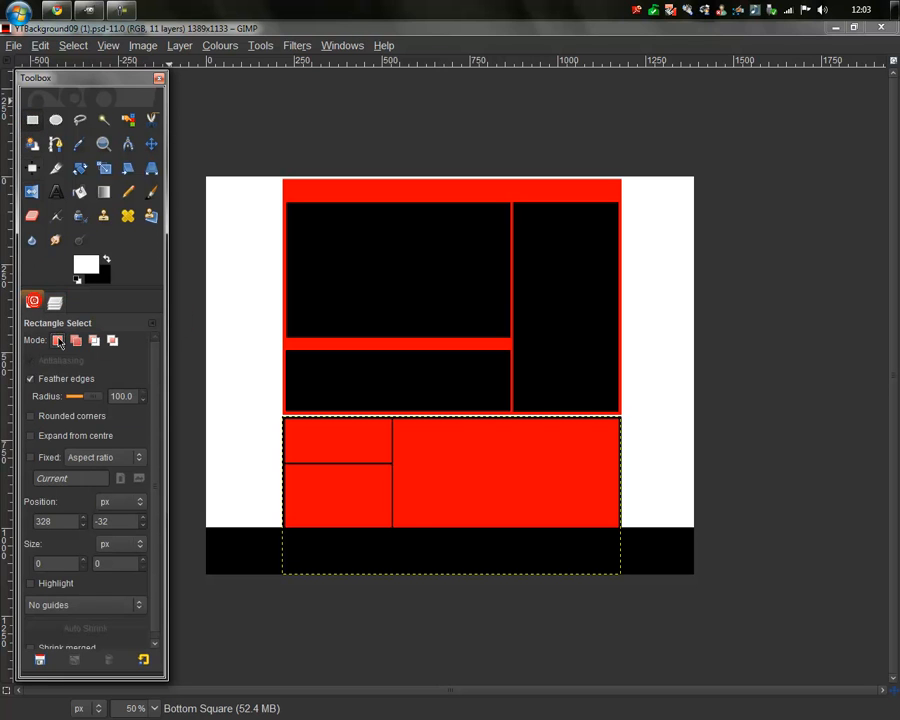
left_click(50, 378)
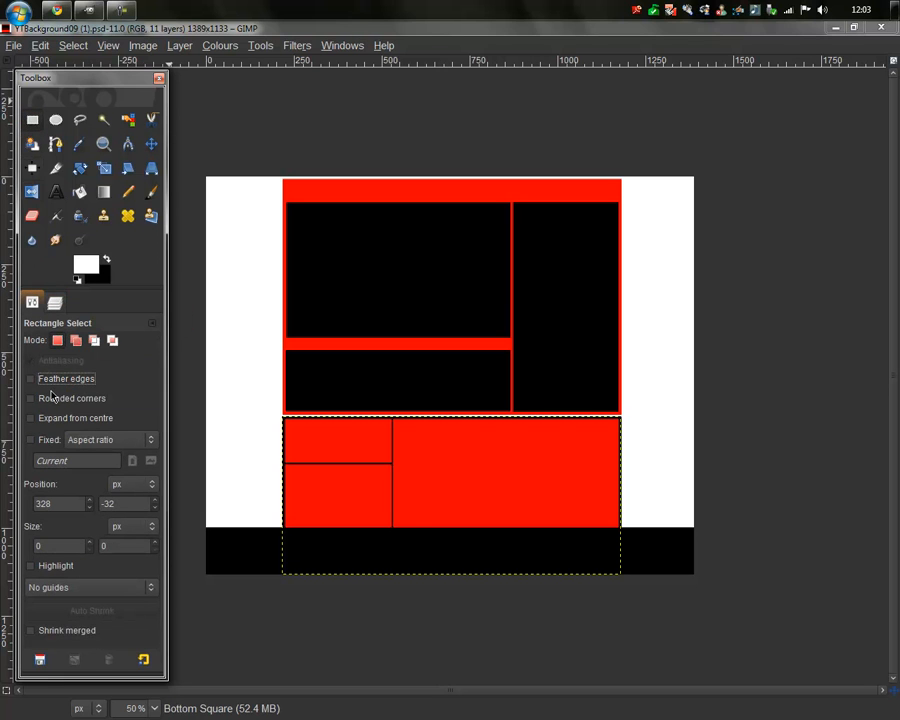
left_click(55, 398)
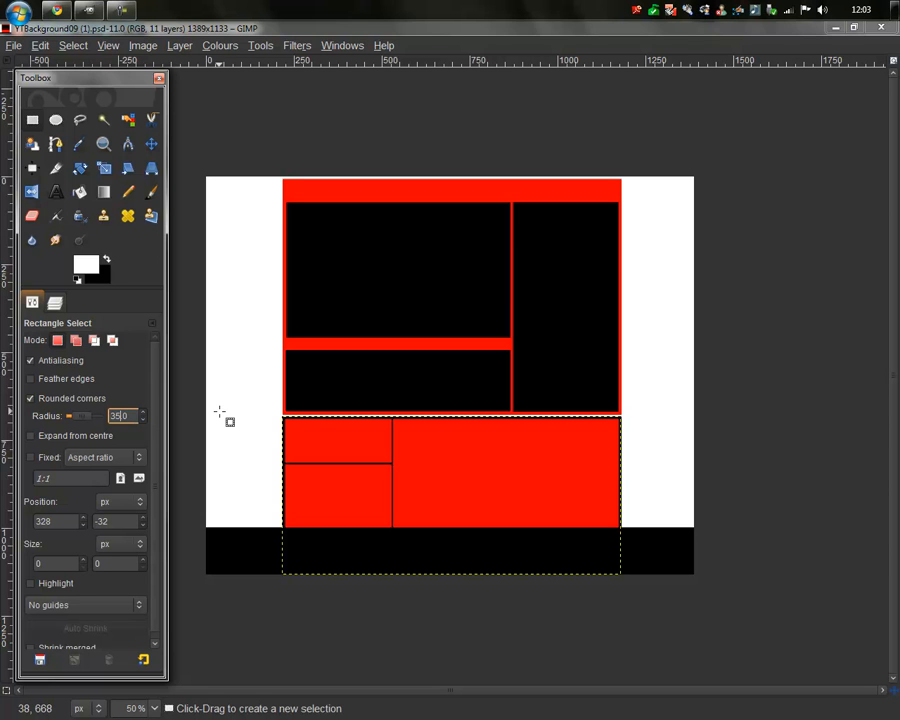
Step: Drag a 964×640 px rounded selection over the bottom red-and-black panel
key("plus")
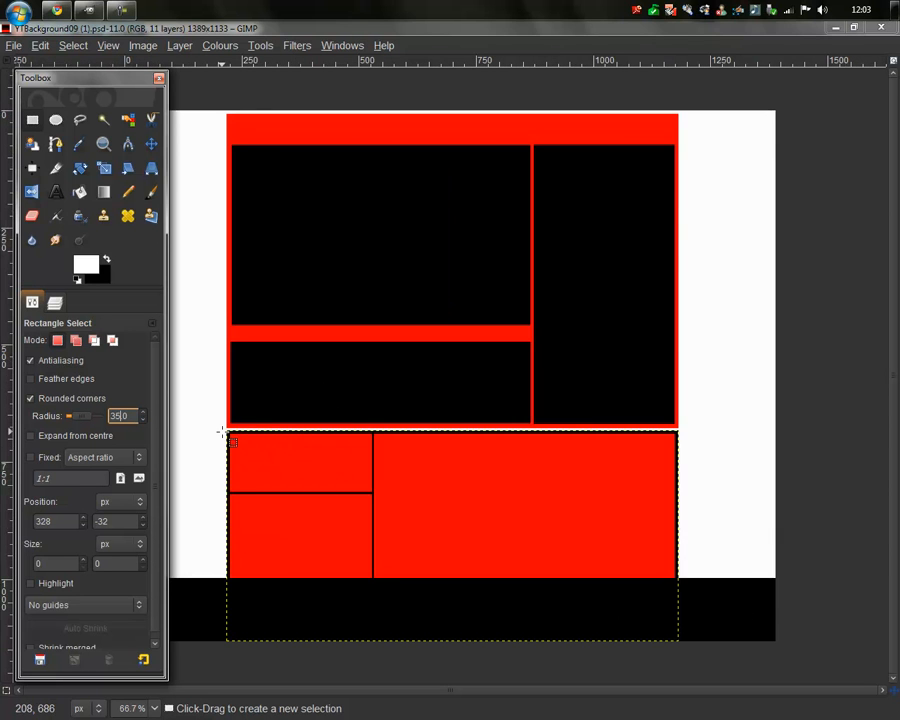
key("1")
left_click_drag(233, 434, 864, 653)
key("minus")
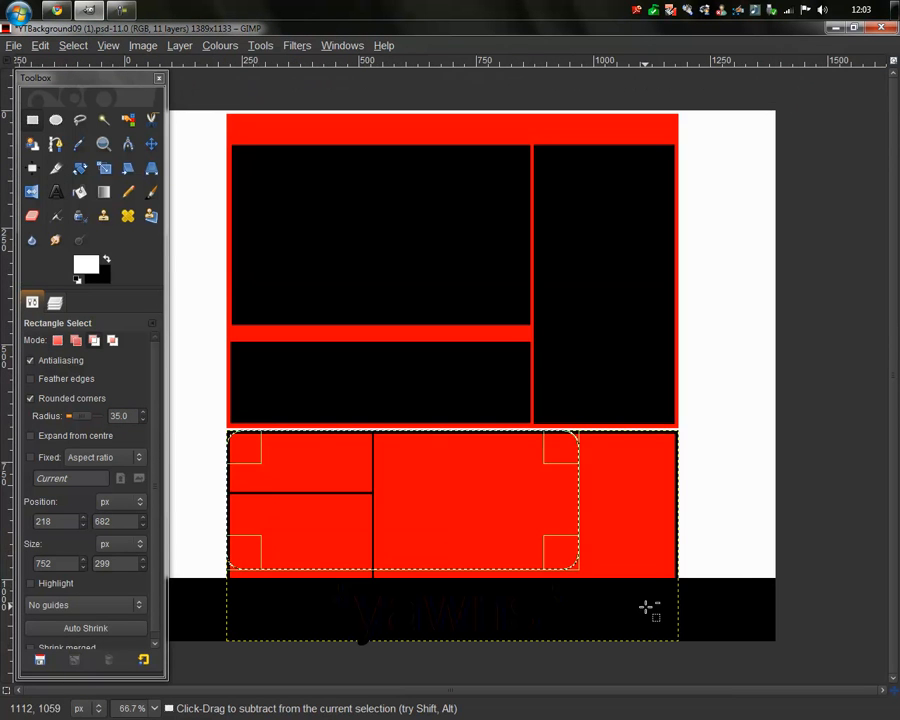
mouse_move(578, 566)
left_mouse_down()
mouse_move(680, 712)
mouse_move(652, 712)
left_mouse_up()
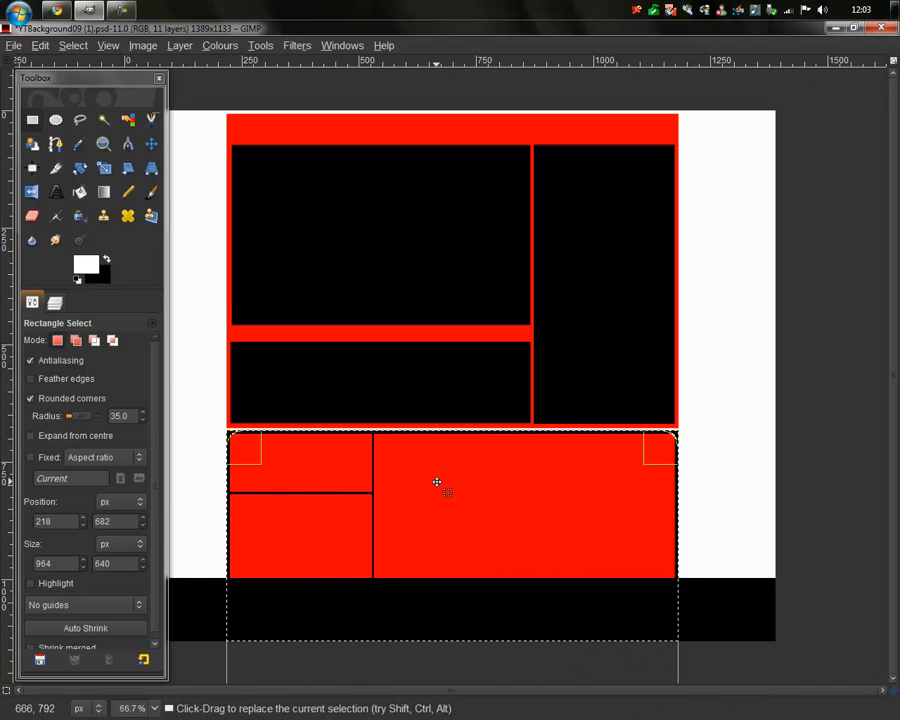
Step: Reset the colours and set the foreground colour to blue 0000d7
left_click(79, 280)
left_click(82, 262)
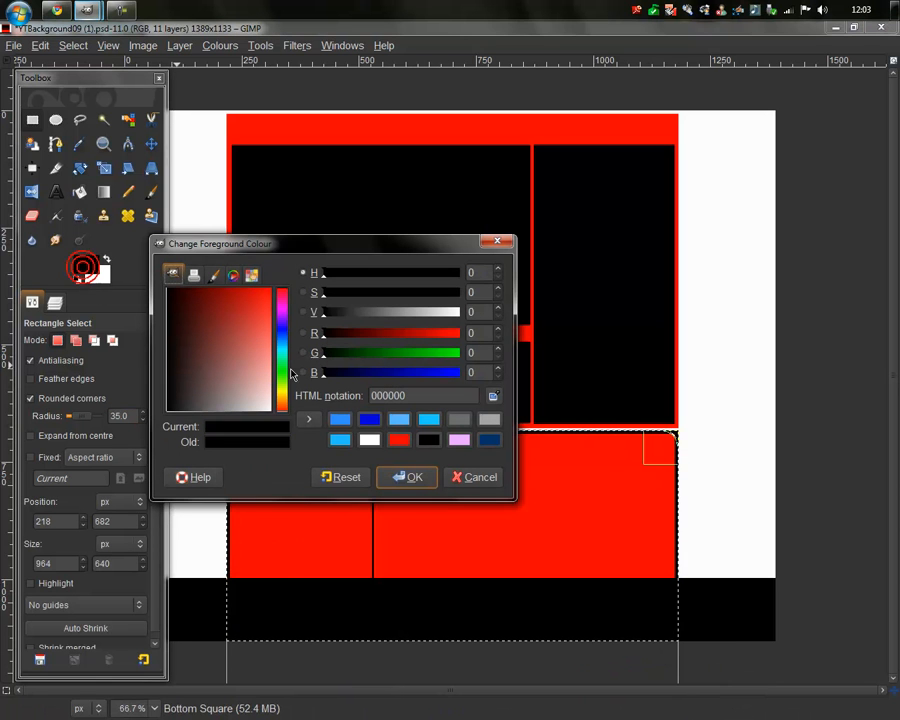
left_click(369, 419)
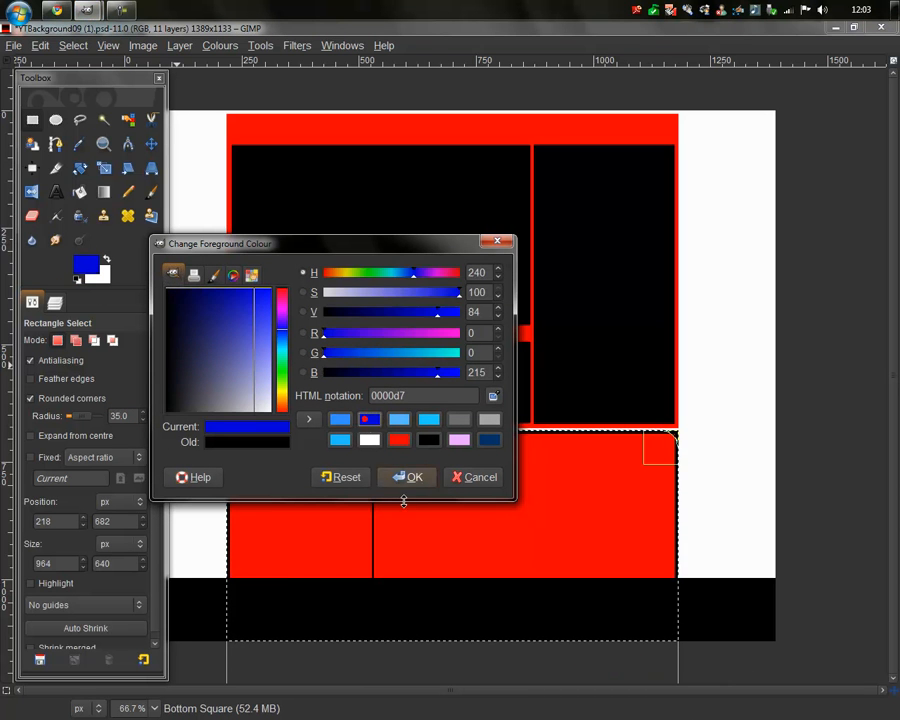
left_click(410, 477)
left_click(86, 264)
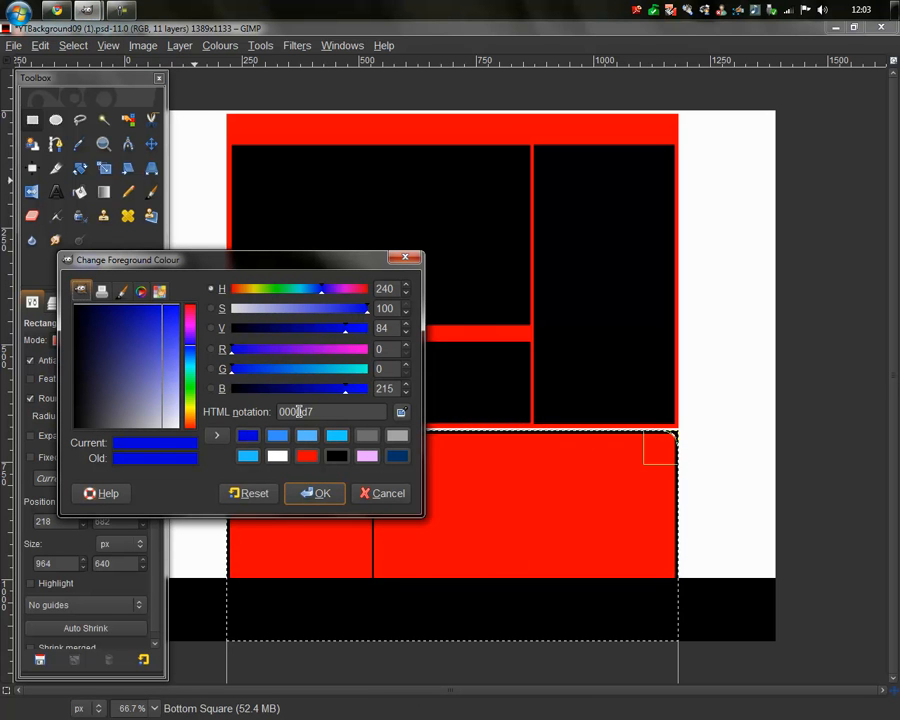
left_click(314, 492)
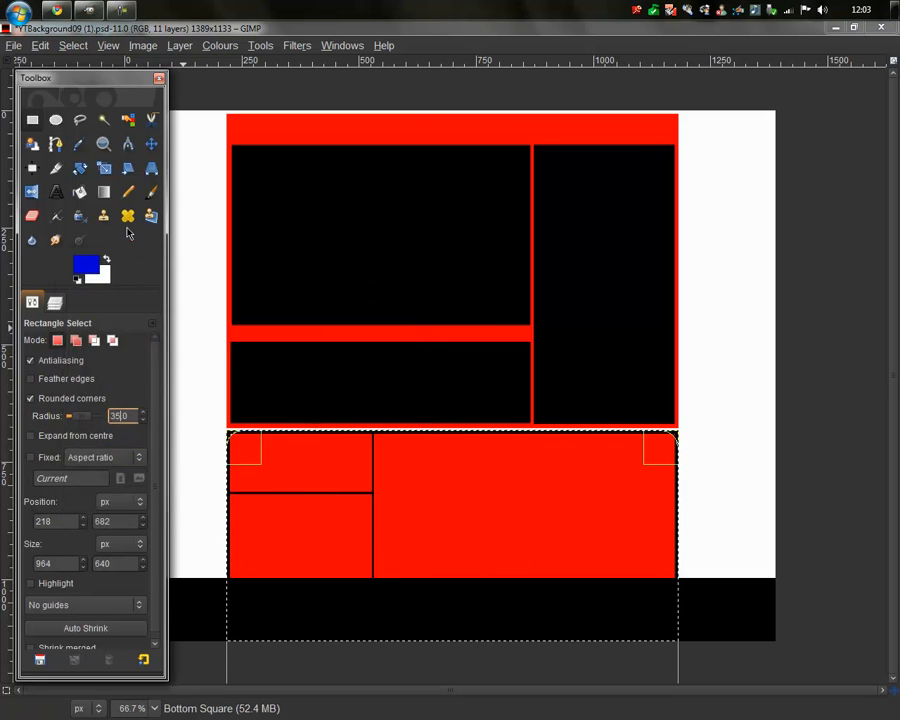
Step: Bucket-fill the lower panel's lines blue, invert the selection, and return to Rectangle Select
left_click(80, 192)
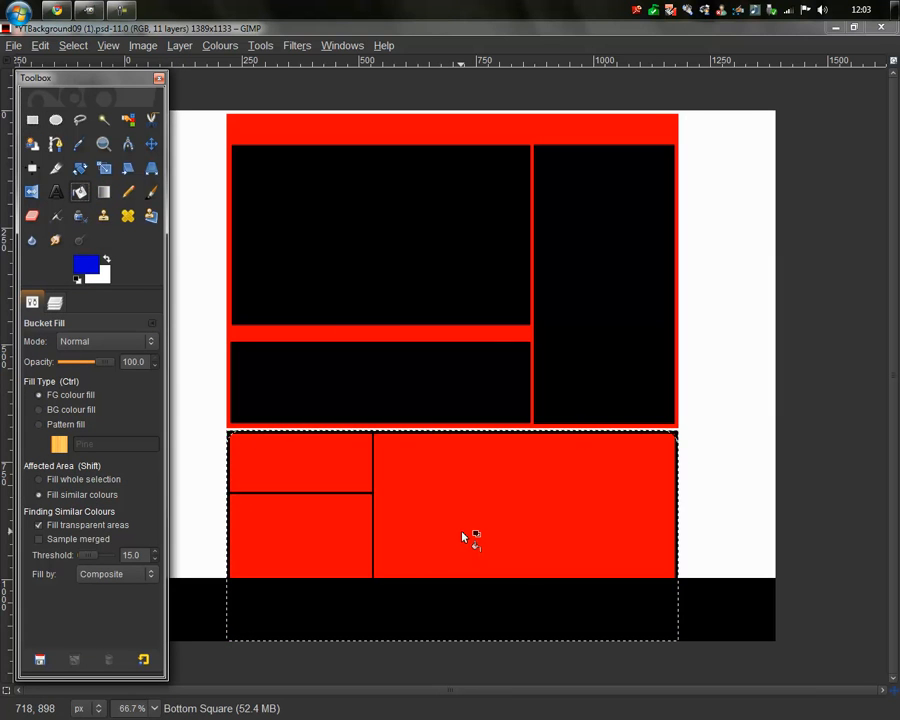
left_click(458, 528)
right_click(436, 496)
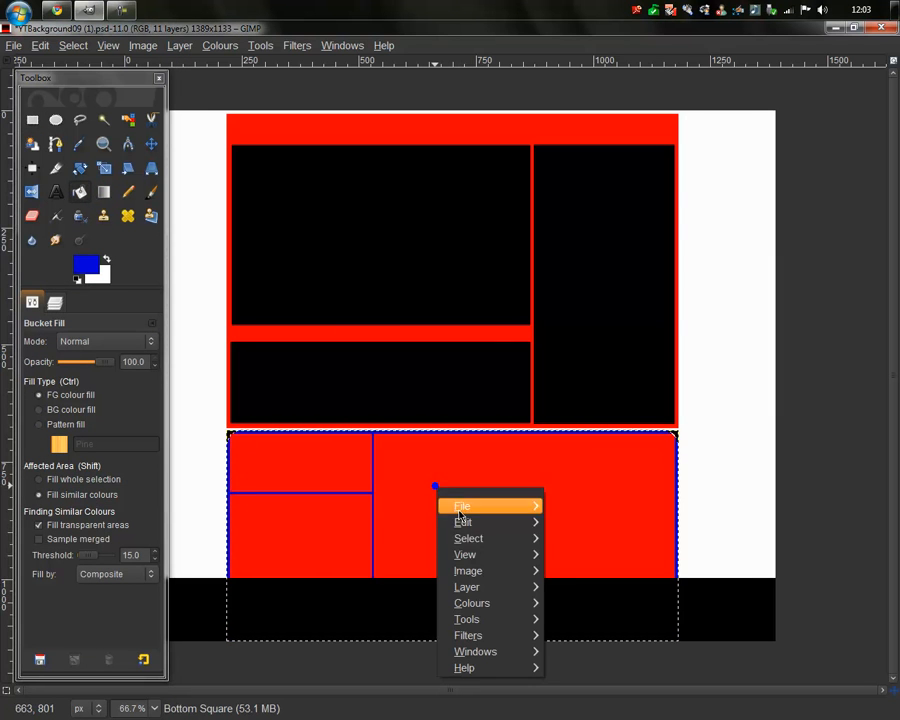
mouse_move(495, 540)
left_click(575, 477)
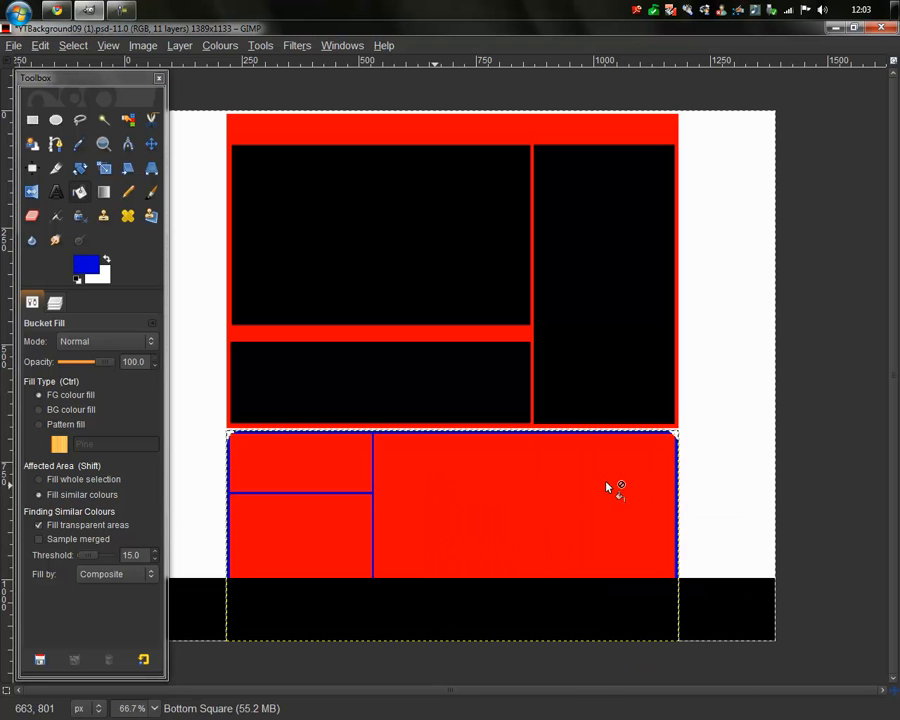
left_click(32, 119)
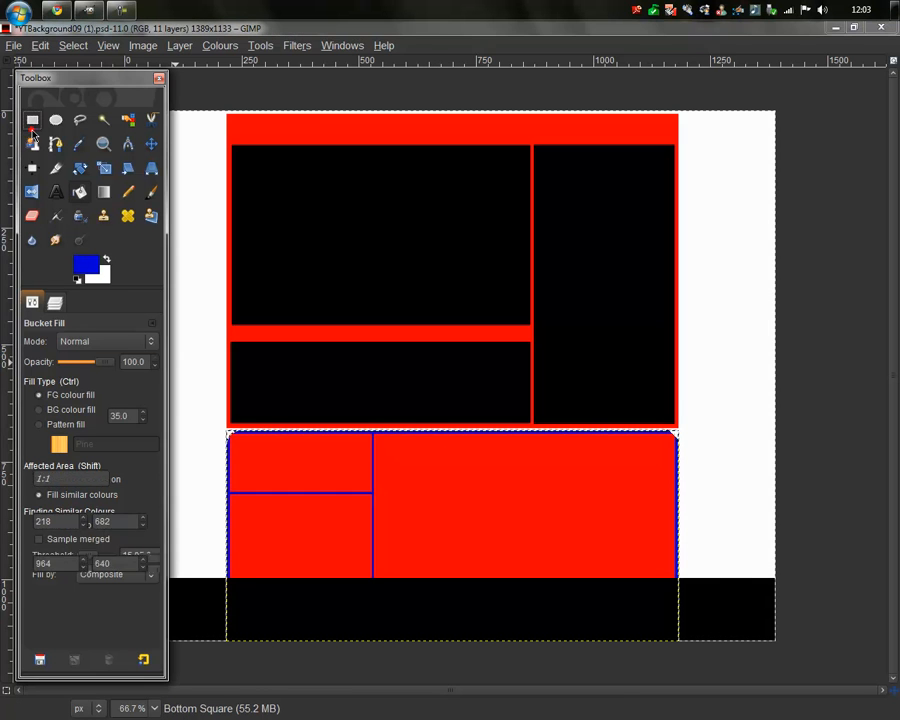
left_click(52, 302)
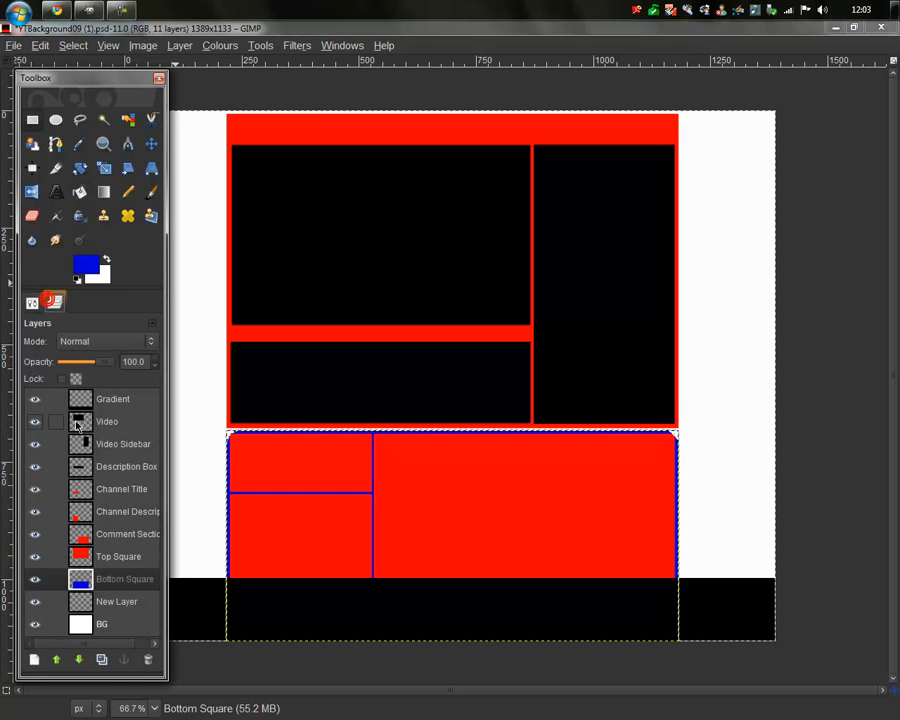
Step: On the Top Square layer, drag a rounded selection covering the whole top panel
left_click(119, 556)
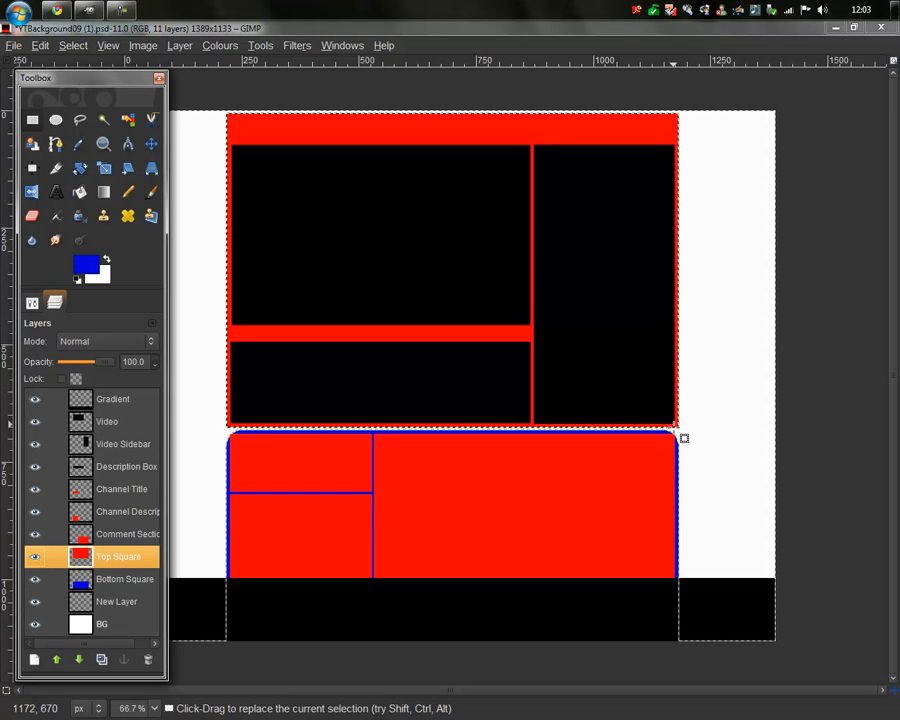
left_click_drag(677, 425, 350, 213)
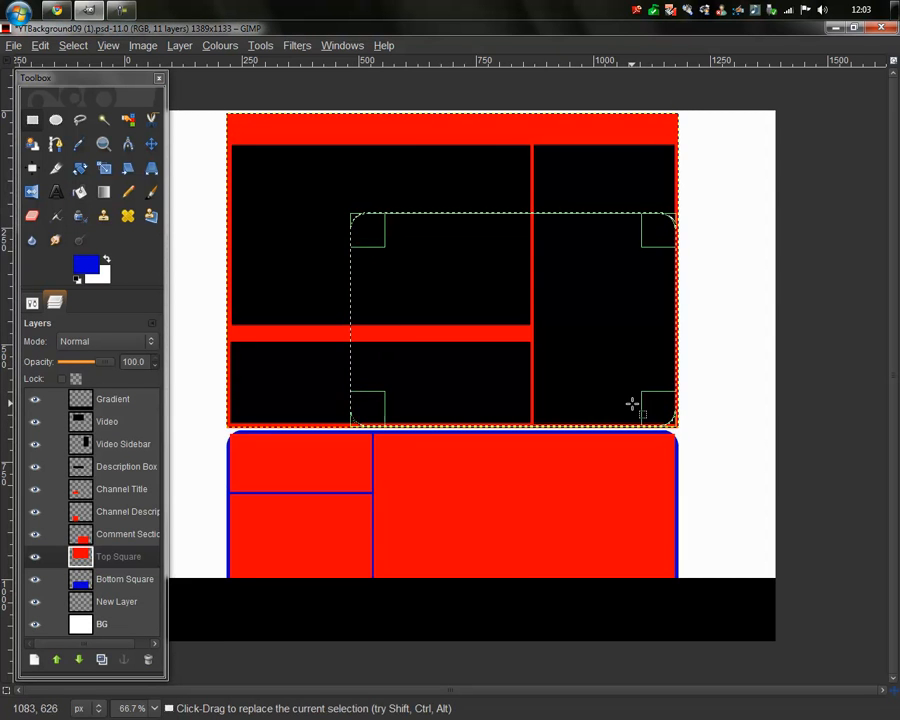
scroll(690, 418, "up", 2, "ctrl")
left_click_drag(648, 434, 645, 437)
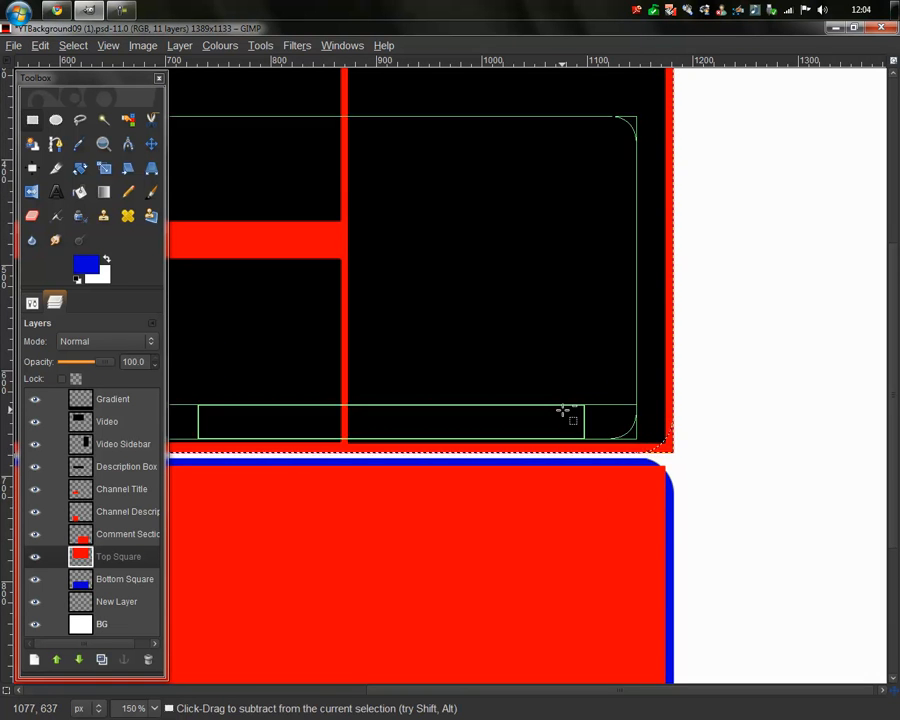
scroll(565, 412, "down", 2, "ctrl")
scroll(307, 218, "up", 2, "ctrl")
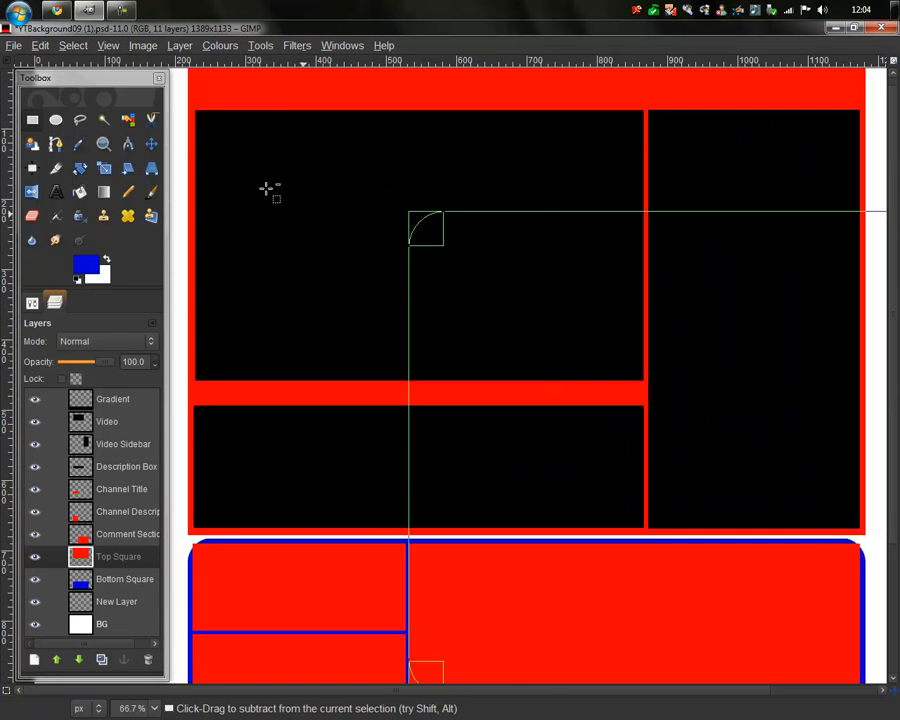
left_click_drag(426, 229, 183, 98)
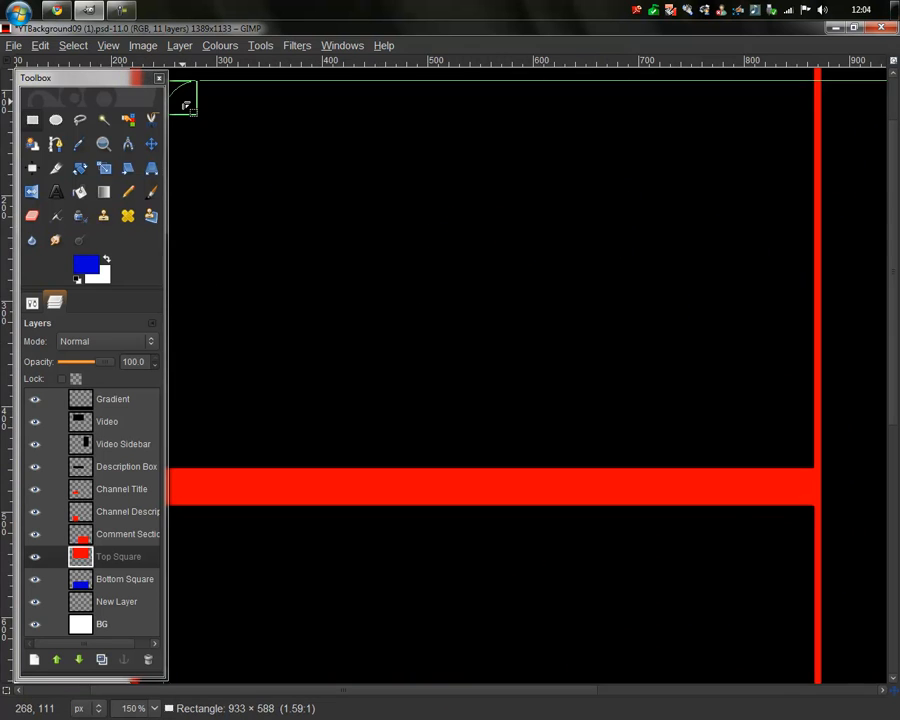
scroll(183, 98, "down", 1, "ctrl")
scroll(183, 105, "up", 2)
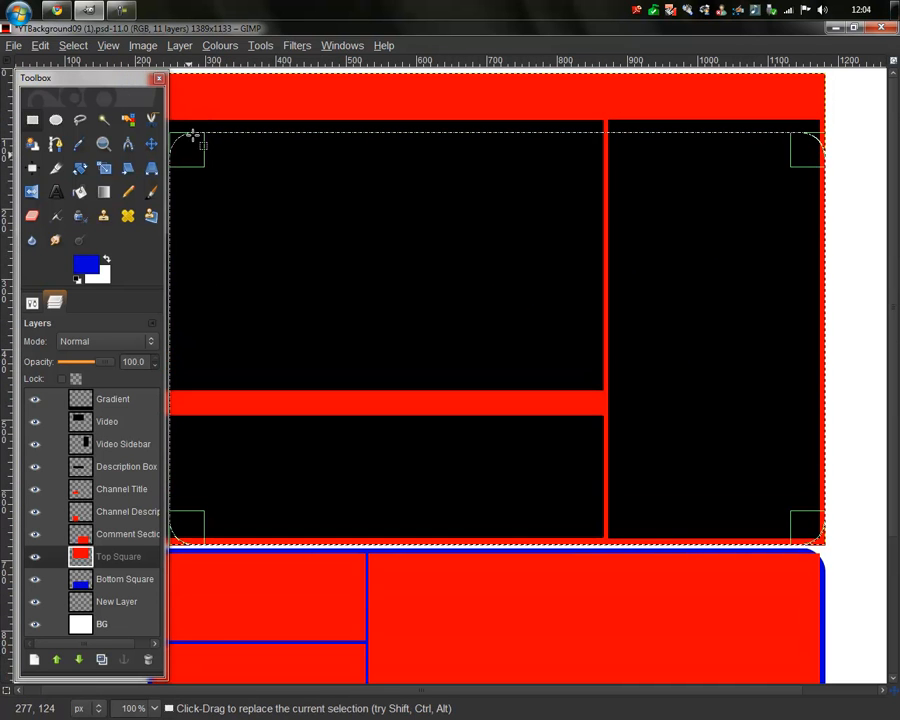
left_click_drag(370, 693, 221, 665)
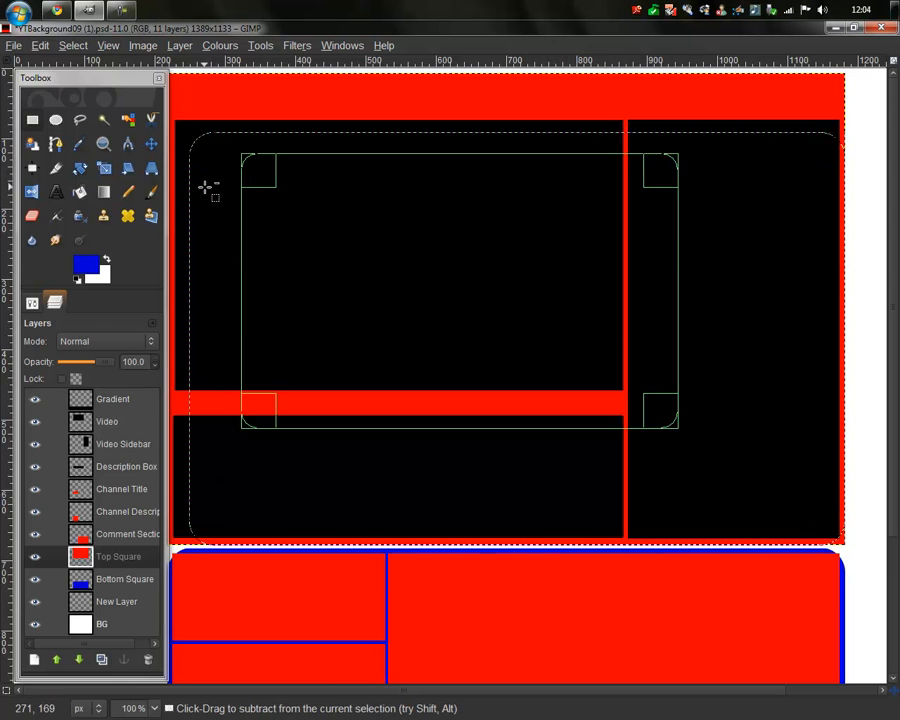
scroll(206, 186, "down", 1, "ctrl")
left_click_drag(263, 175, 250, 134)
Step: Fill the top panel's red frame and dividers blue, then delete the corners outside the rounding
left_click(79, 192)
left_click(397, 256)
right_click(429, 326)
mouse_move(495, 376)
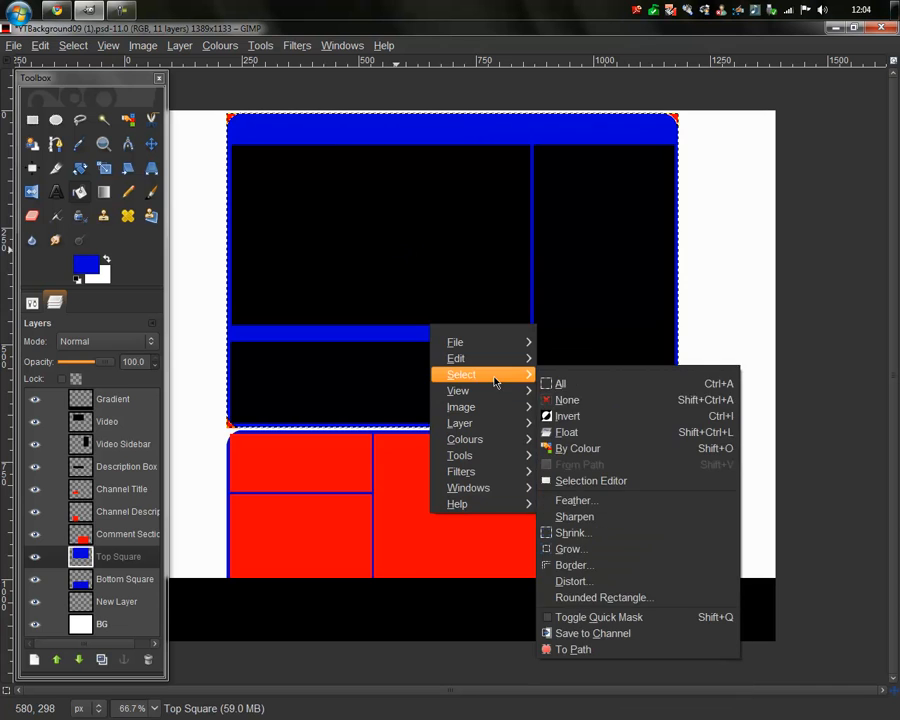
left_click(603, 416)
key("Delete")
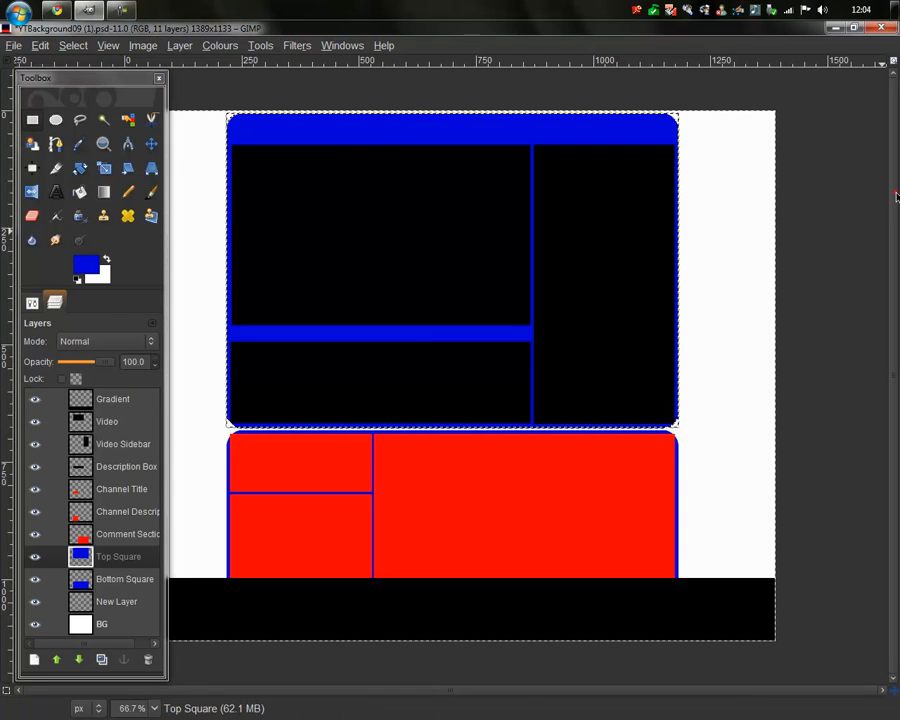
left_click(858, 199)
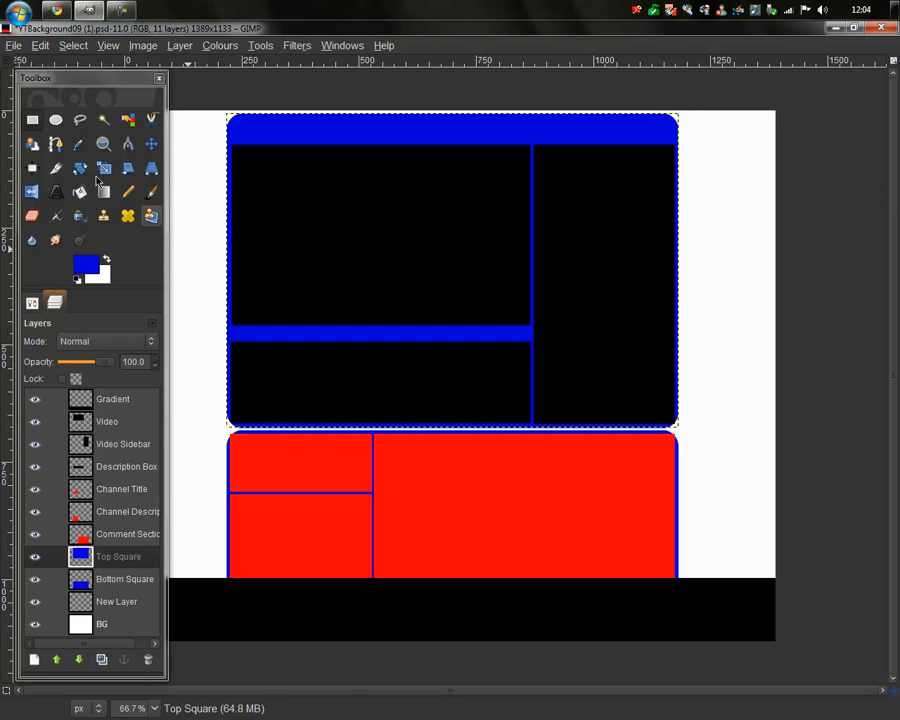
left_click(31, 302)
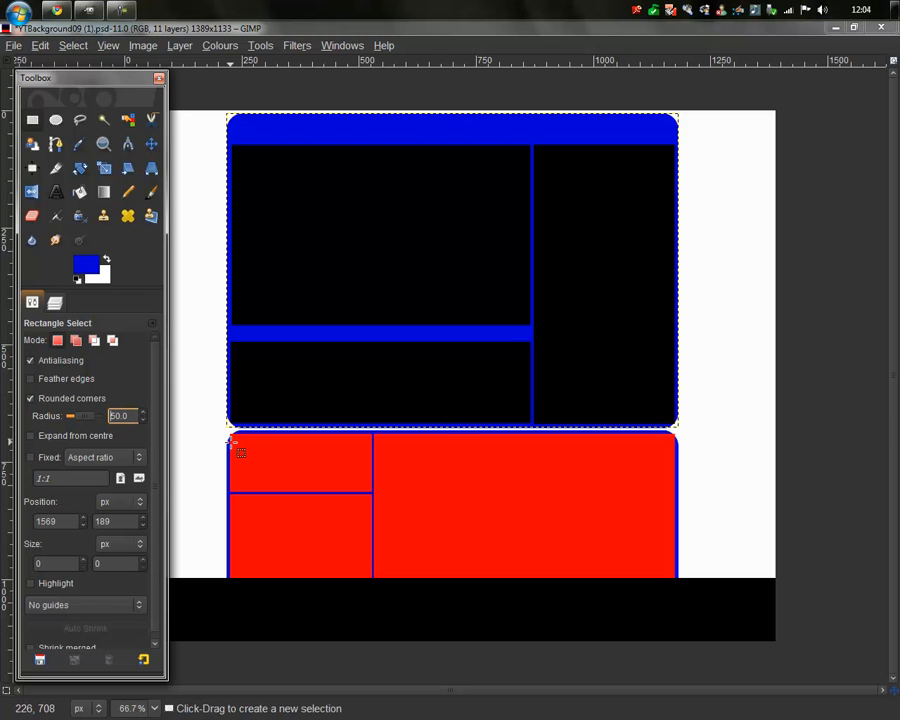
Step: On the Channel Title layer, draw a rounded selection over the red title box
scroll(231, 443, "up", 1, "ctrl")
scroll(231, 441, "up", 1)
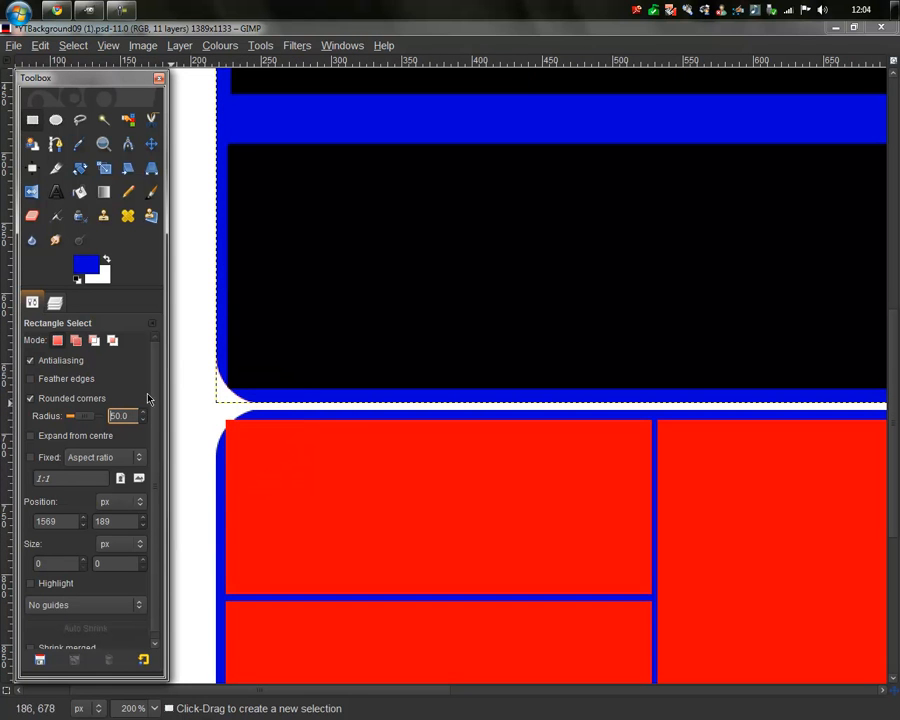
left_click(56, 302)
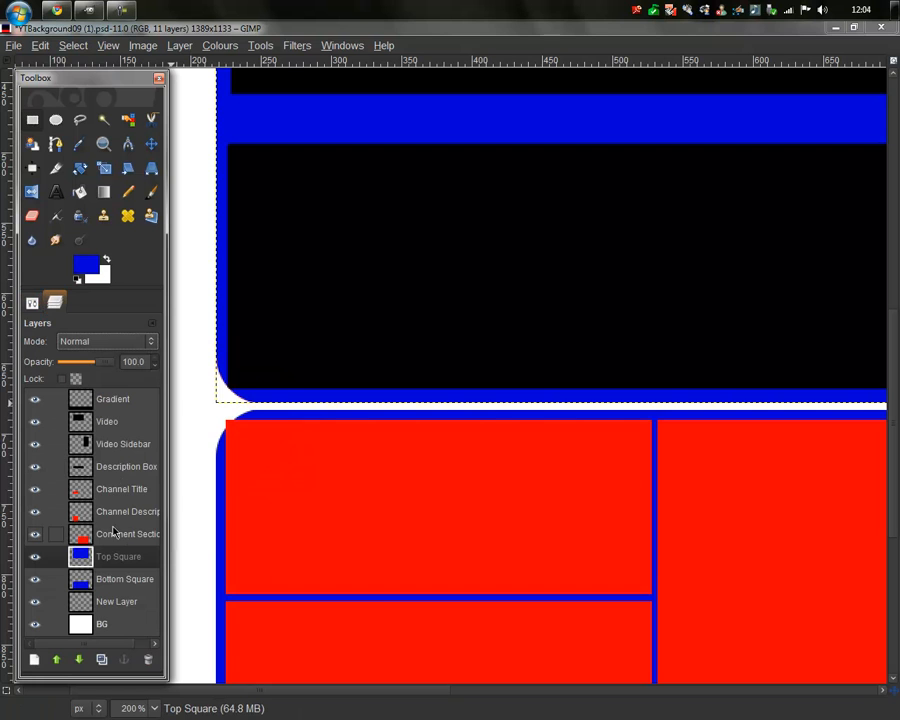
left_click(116, 491, "alt")
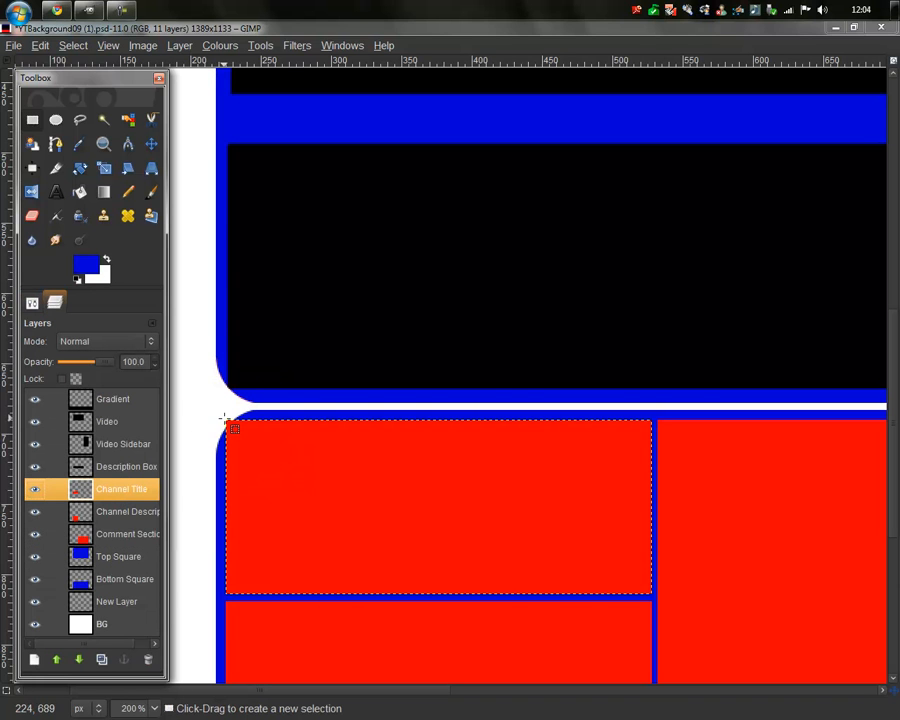
left_click_drag(226, 421, 651, 594)
Step: Fill the rounded title area light blue, replacing an undone darker-blue fill
left_click(79, 193)
left_click(444, 526)
right_click(438, 524)
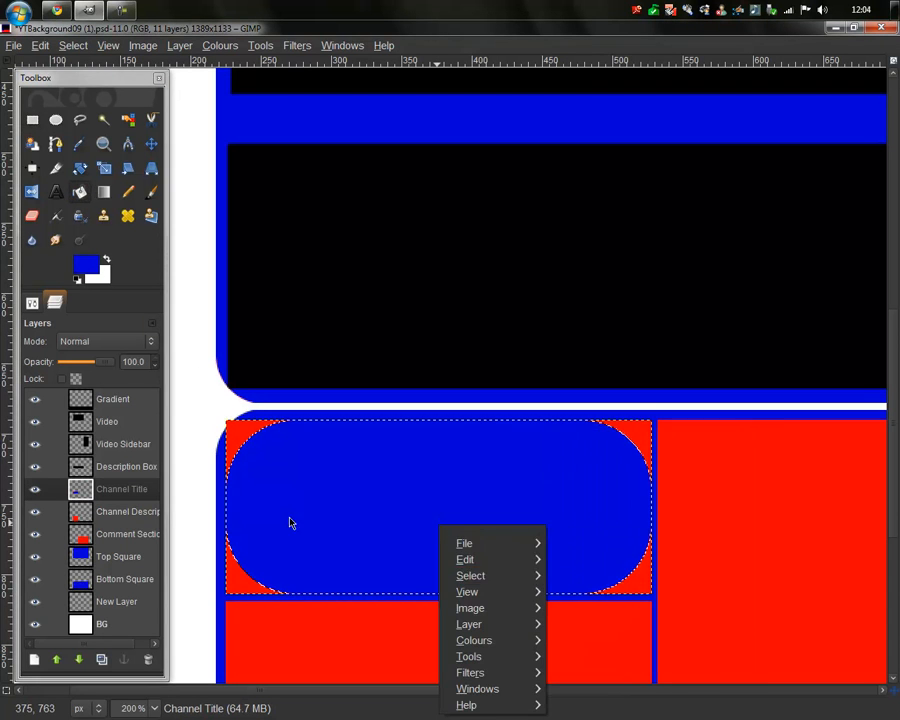
left_click(303, 470)
key("ctrl+z")
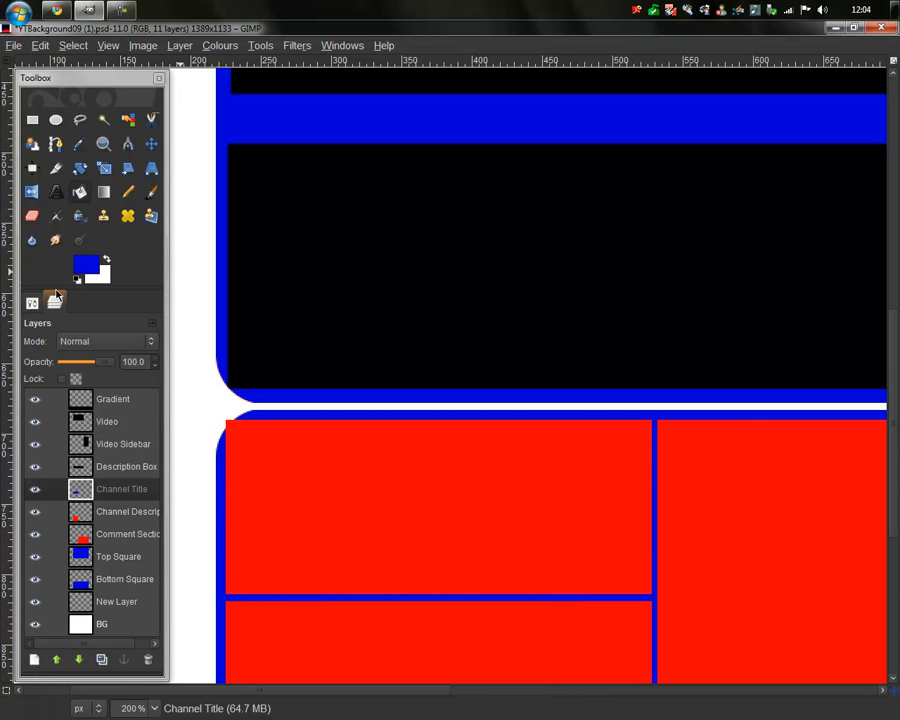
left_click(86, 264)
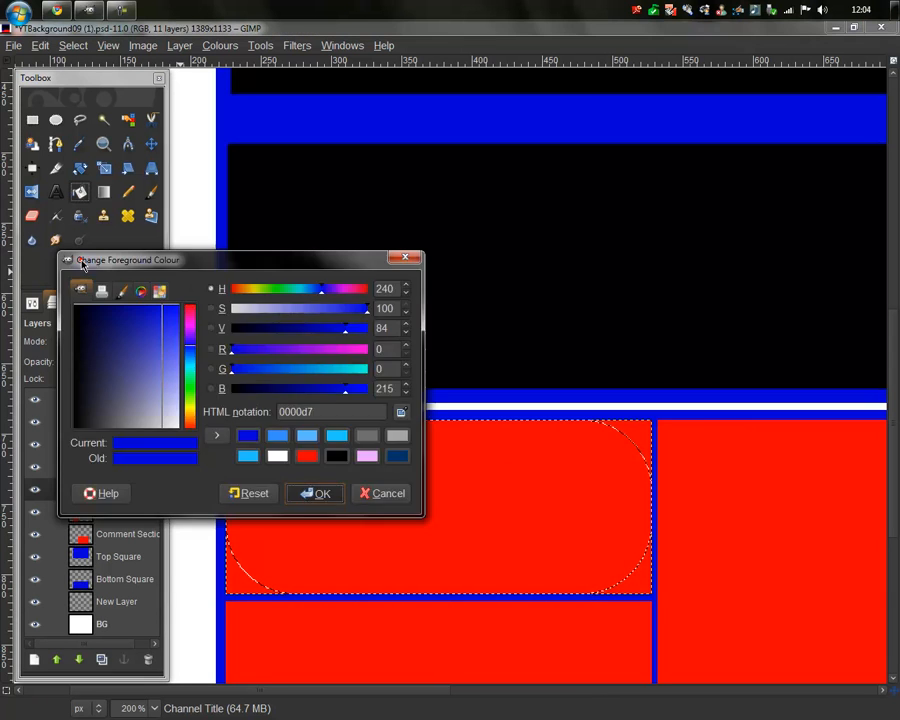
left_click(285, 436)
left_click(314, 493)
left_click(398, 462)
Step: Invert the selection and delete the square corners outside the rounded title panel
right_click(402, 468)
mouse_move(440, 518)
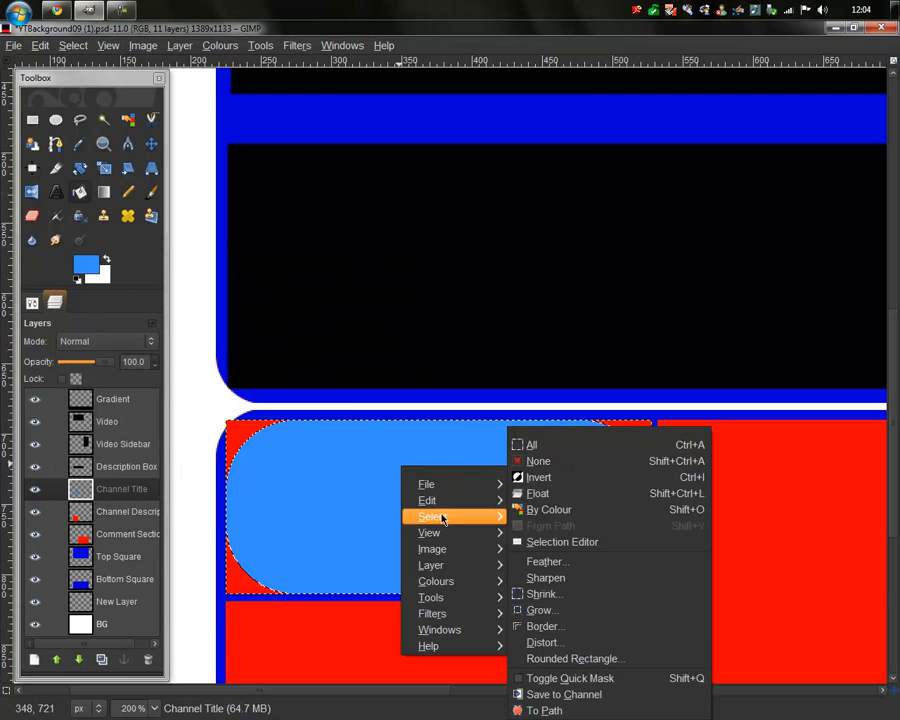
left_click(573, 478)
key("Delete")
scroll(575, 481, "down", 5)
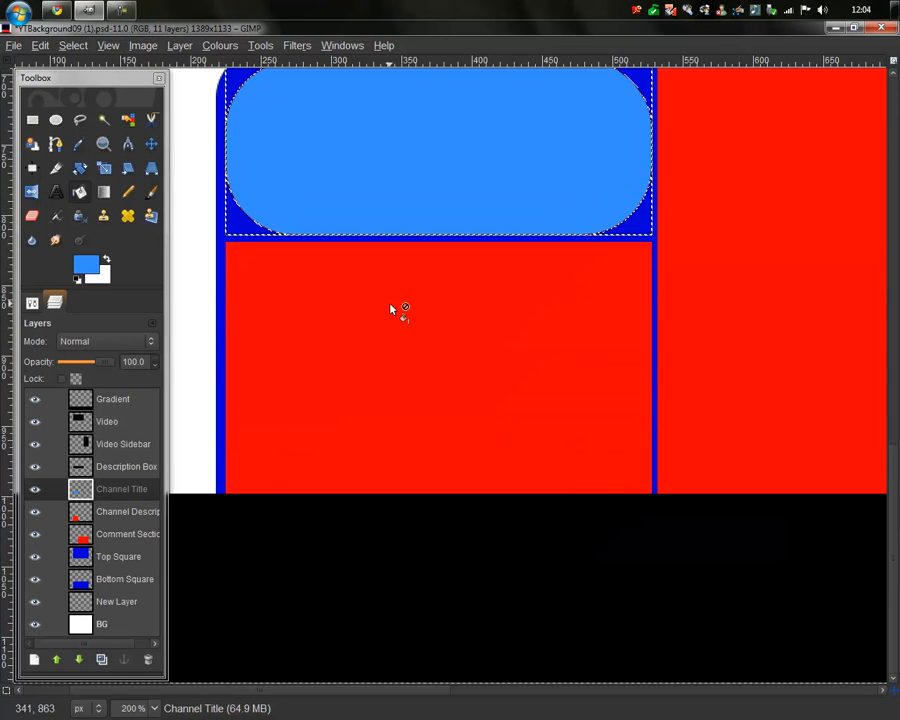
scroll(420, 328, "down", 1)
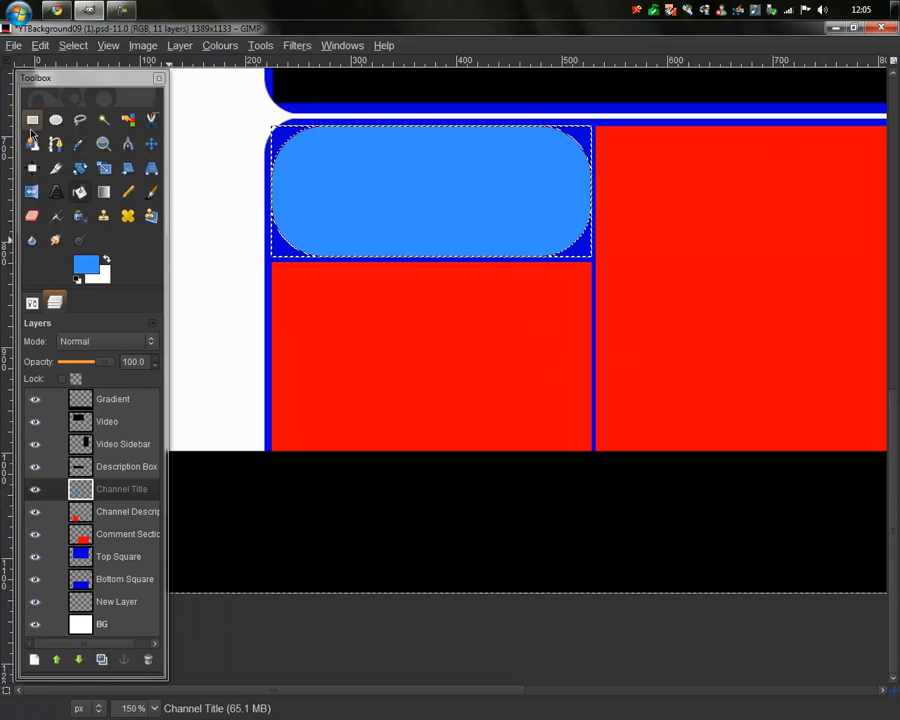
Step: Find 'YTBackground with blue clouds and rounded corners.psd' in the Open dialog, then cancel
left_click(14, 45)
left_click(113, 104)
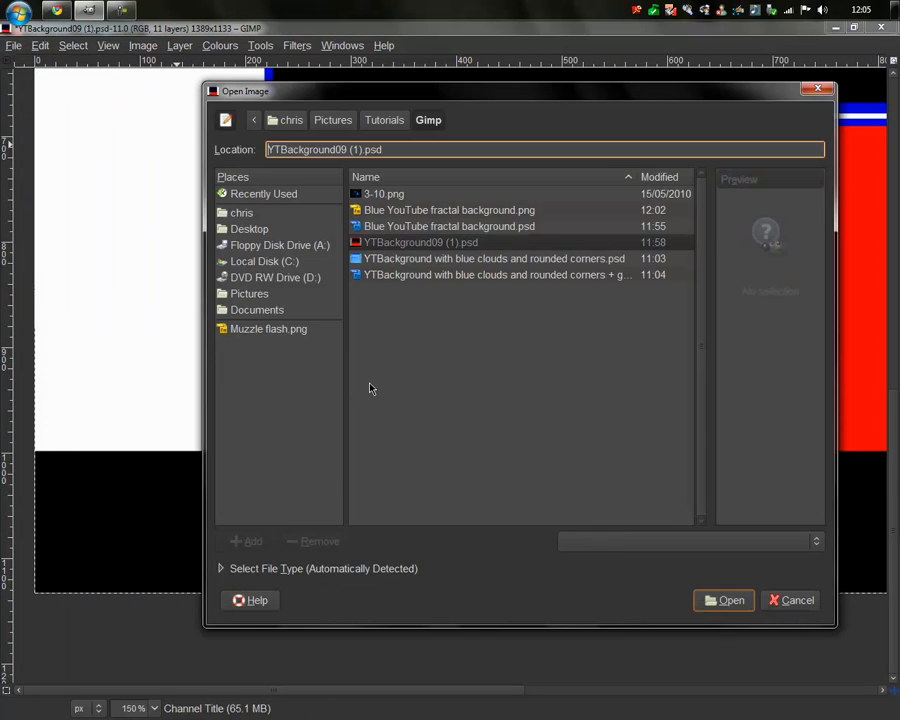
left_click(505, 261)
left_click(790, 600)
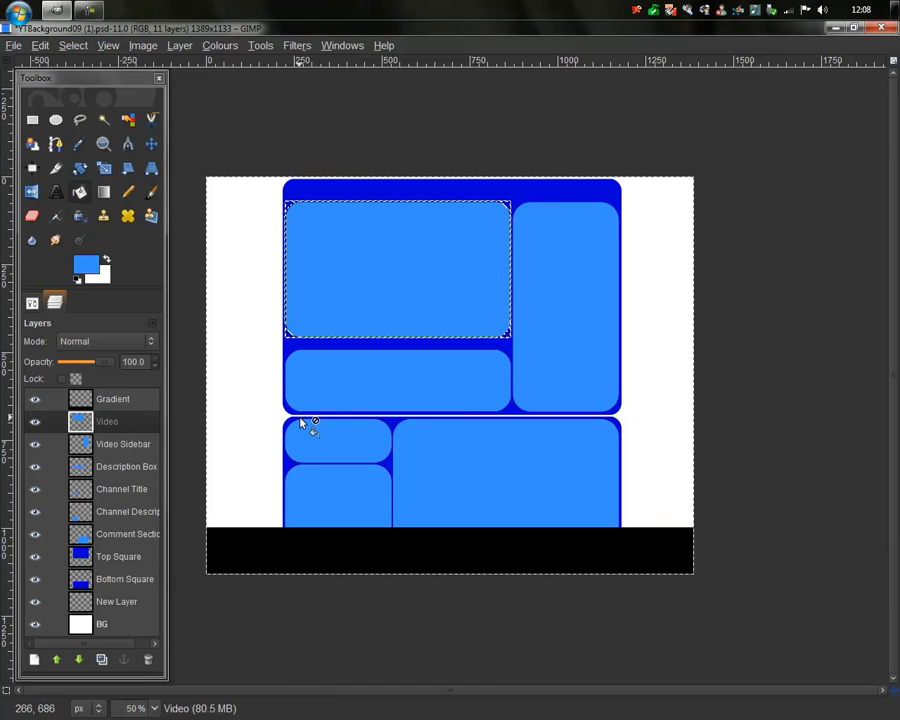
Step: Clear the selection and make the BG layer active
left_click(28, 116)
left_click(482, 93)
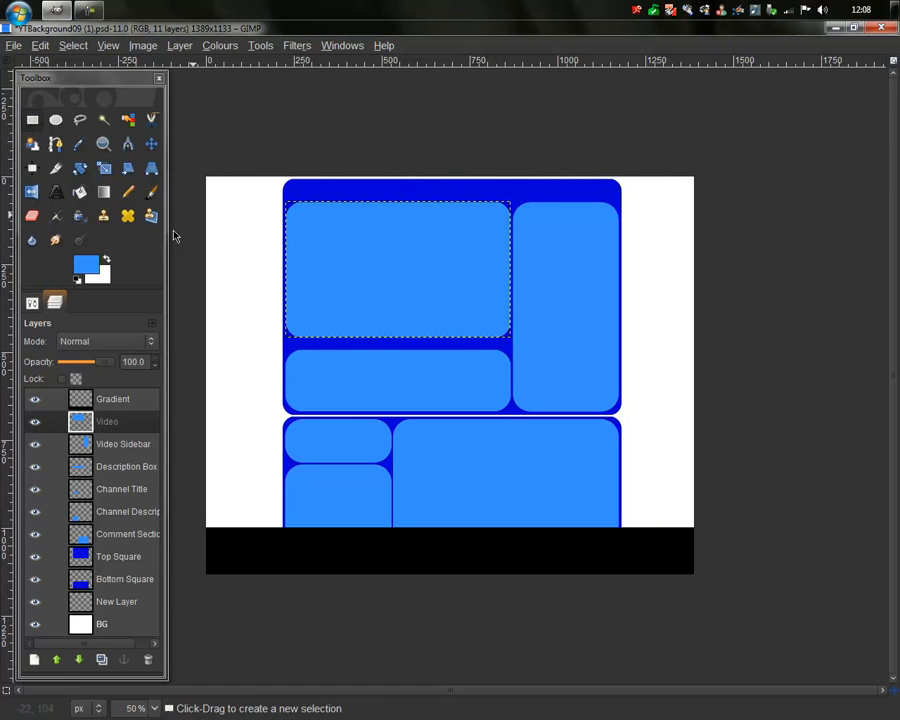
left_click(124, 625)
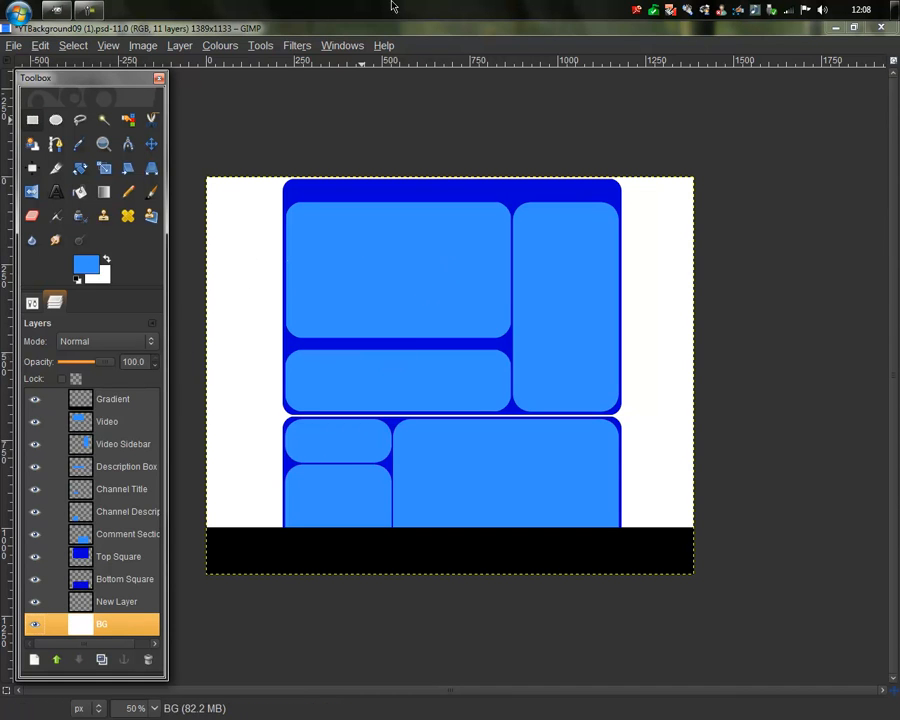
Step: Render grey Difference Clouds with Solid Noise settings onto the BG layer
left_click(300, 45)
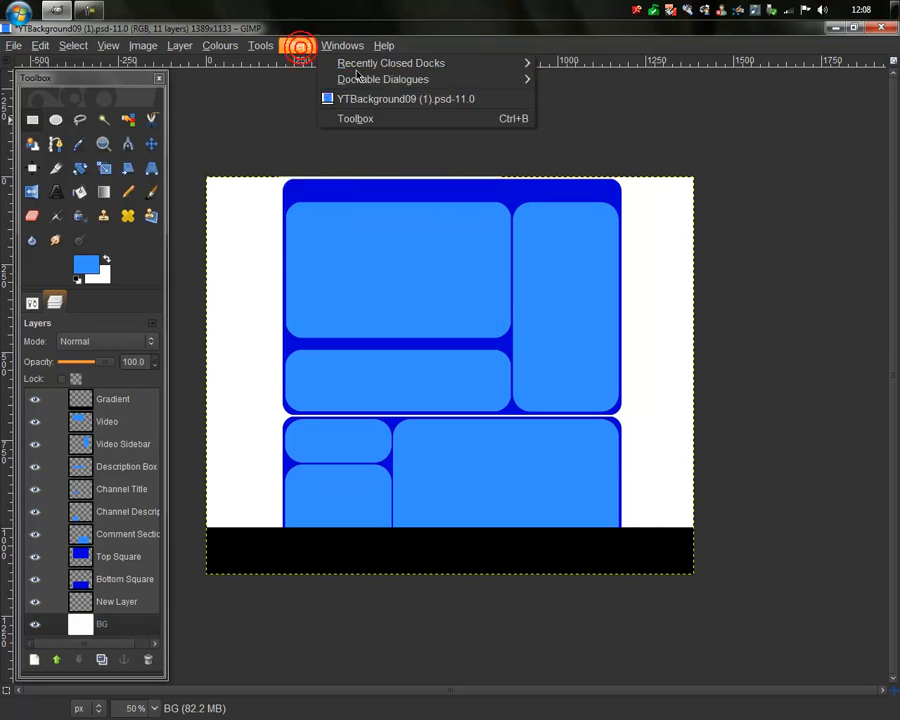
mouse_move(386, 311)
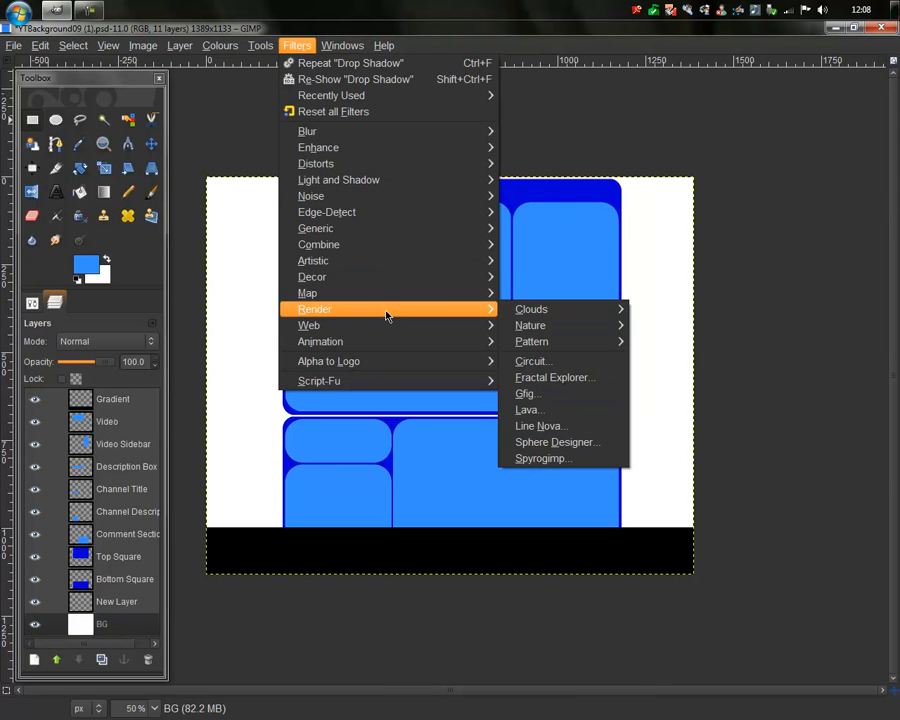
mouse_move(538, 309)
left_click(672, 311)
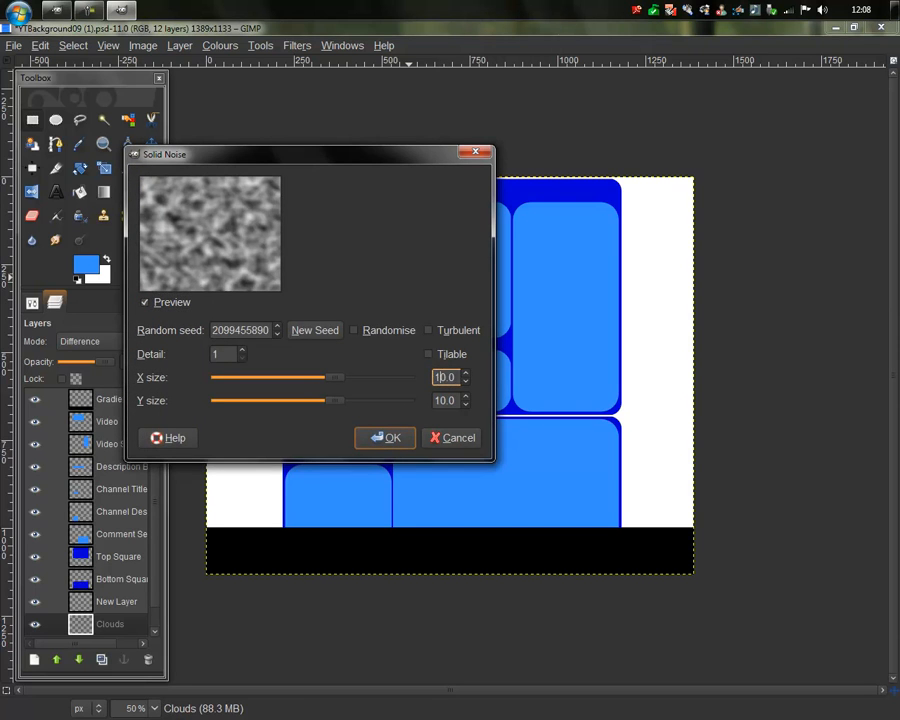
left_click(390, 445)
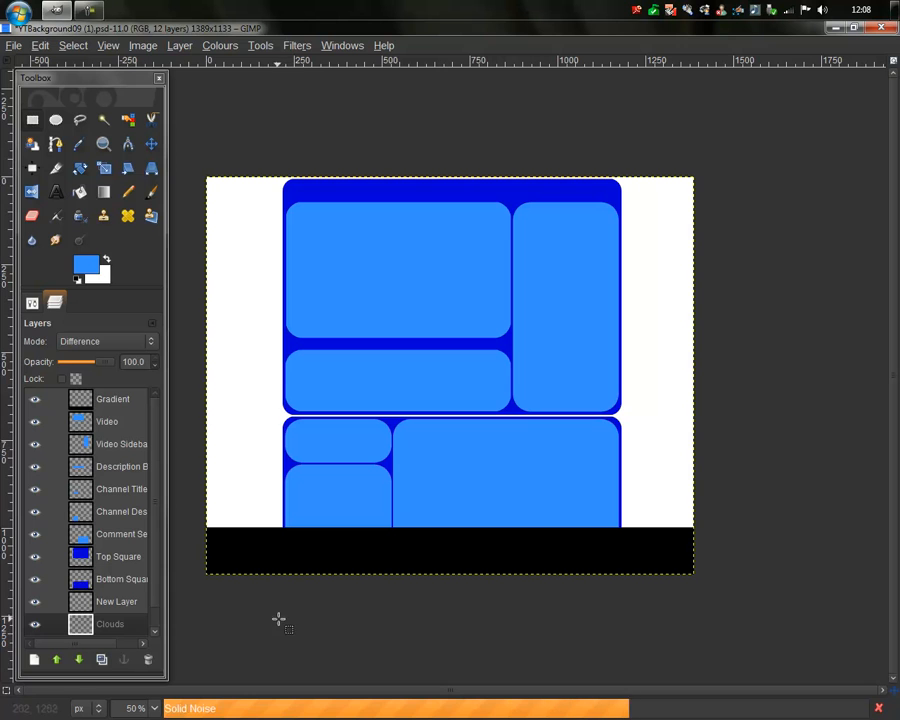
Step: Select New Layer and set the foreground colour to a light cyan-blue
left_click(105, 605)
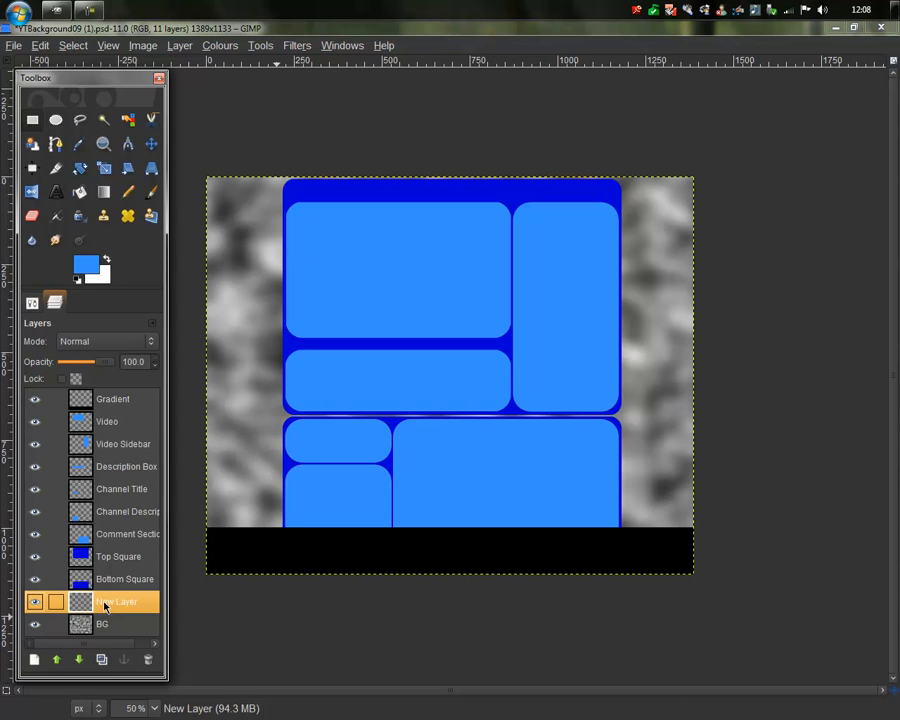
left_click(92, 263)
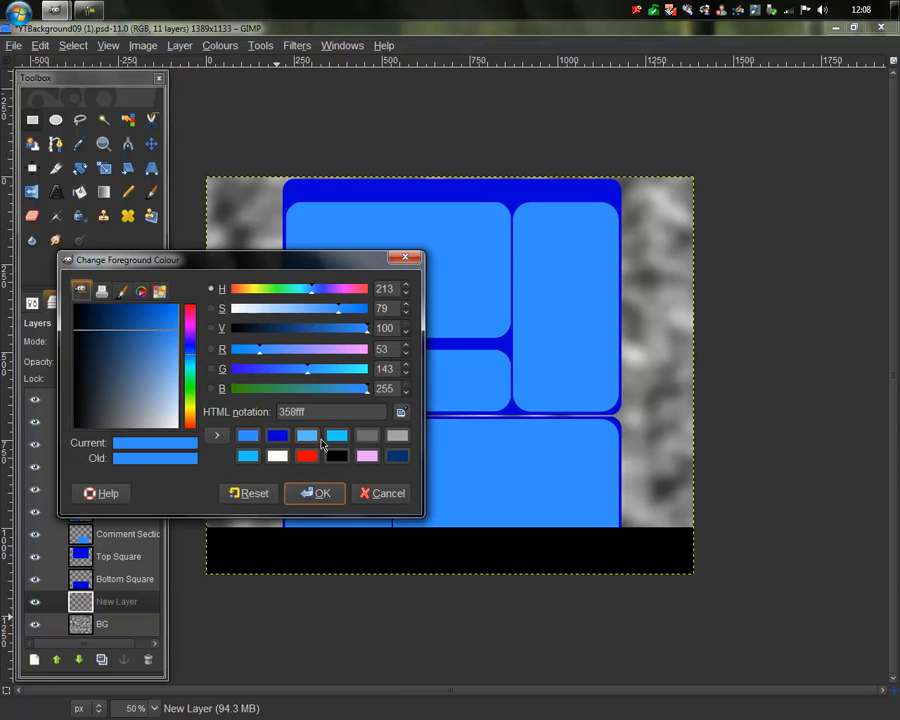
left_click(340, 438)
left_click(318, 492)
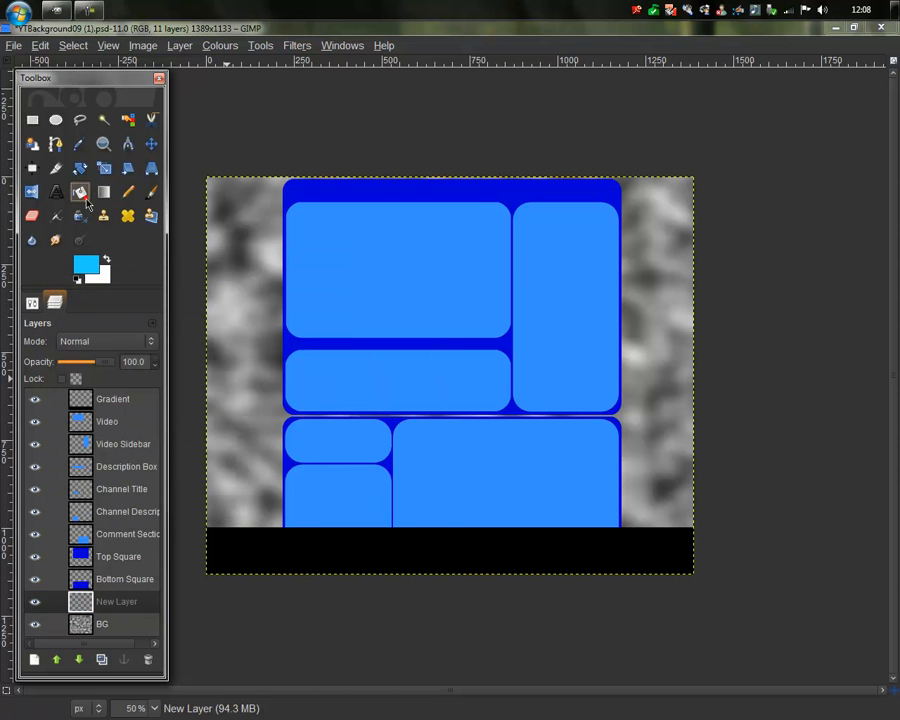
Step: Fill New Layer with cyan and set its blend mode to Overlay
left_click(238, 397)
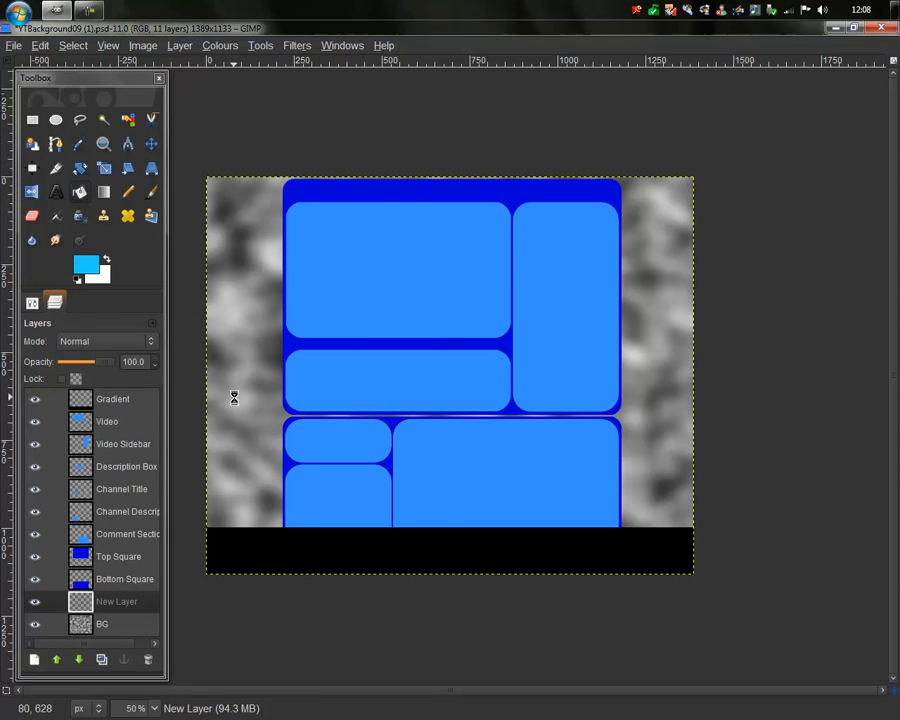
left_click(117, 345)
left_click(105, 450)
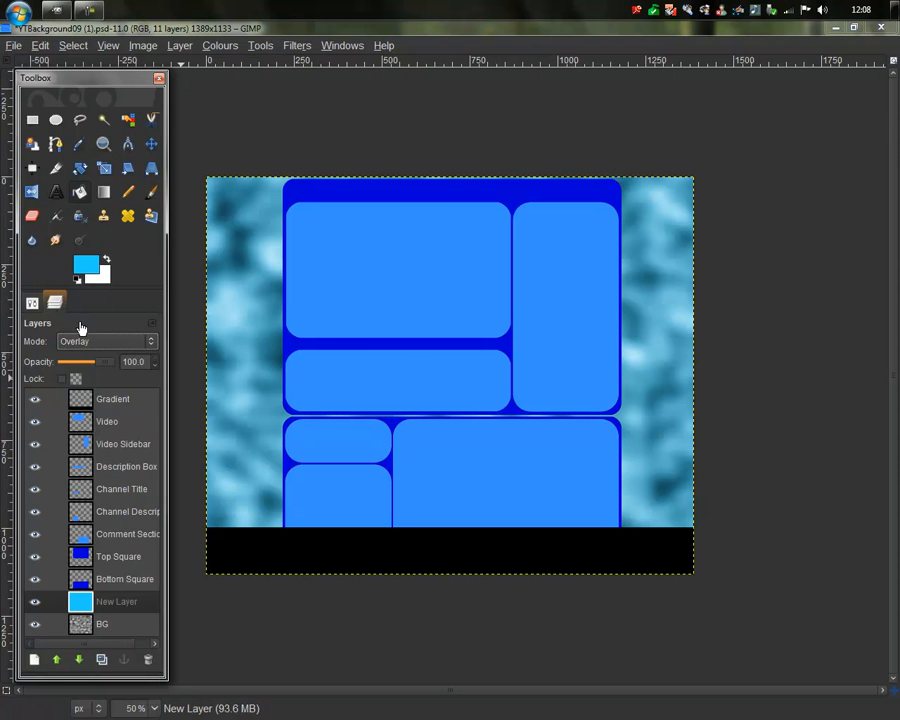
Step: Darken the foreground colour to blue 167fa8
left_click(85, 263)
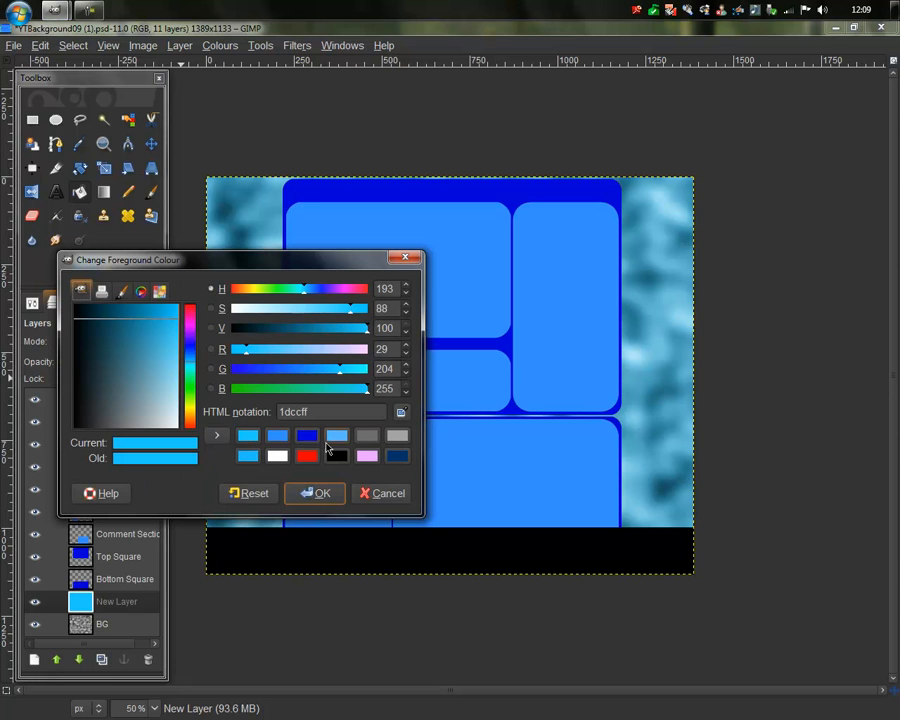
left_click(250, 458)
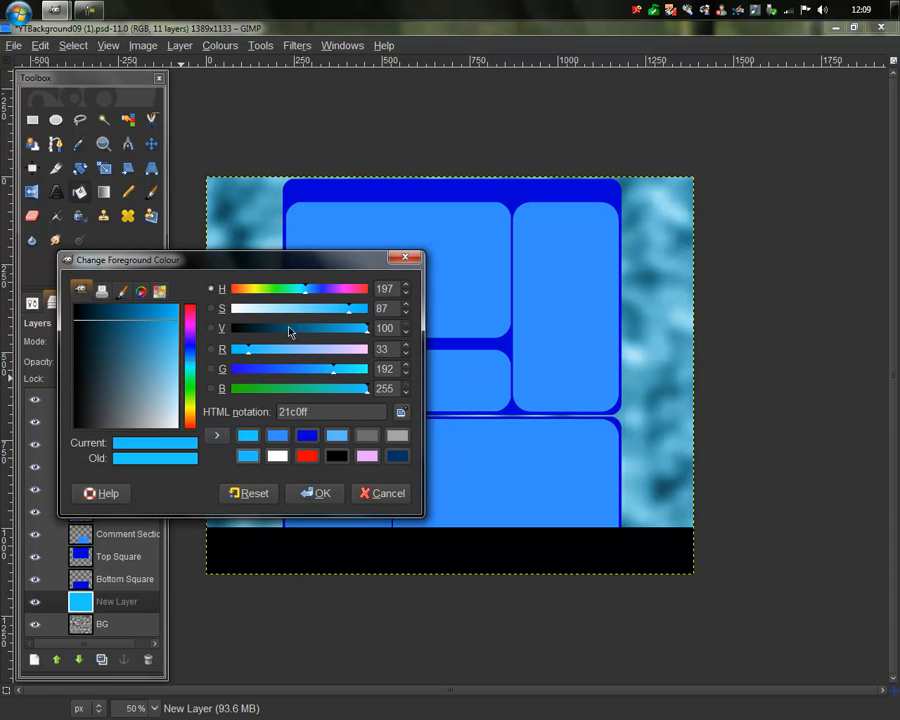
left_click_drag(347, 336, 321, 336)
left_click(321, 492)
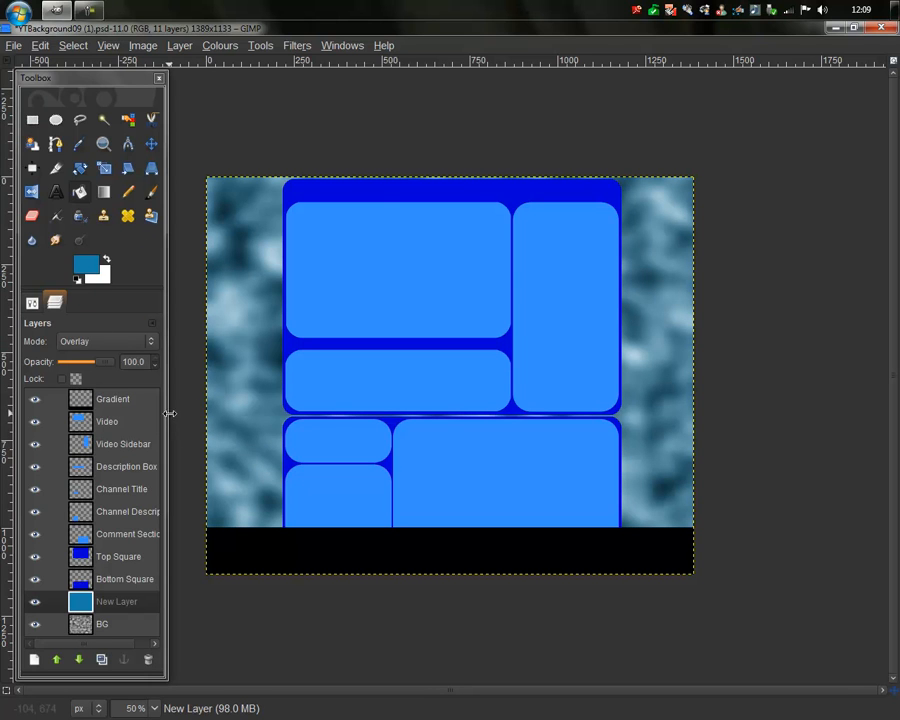
Step: Apply a 20 px Gaussian blur to soften the steel-blue cloud background
left_click(298, 45)
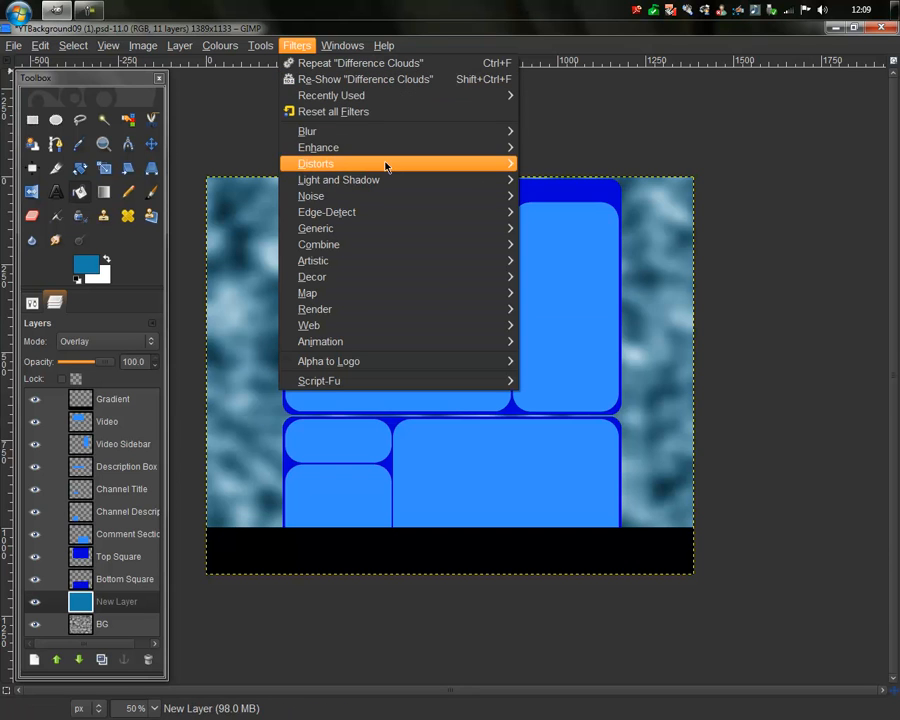
mouse_move(381, 130)
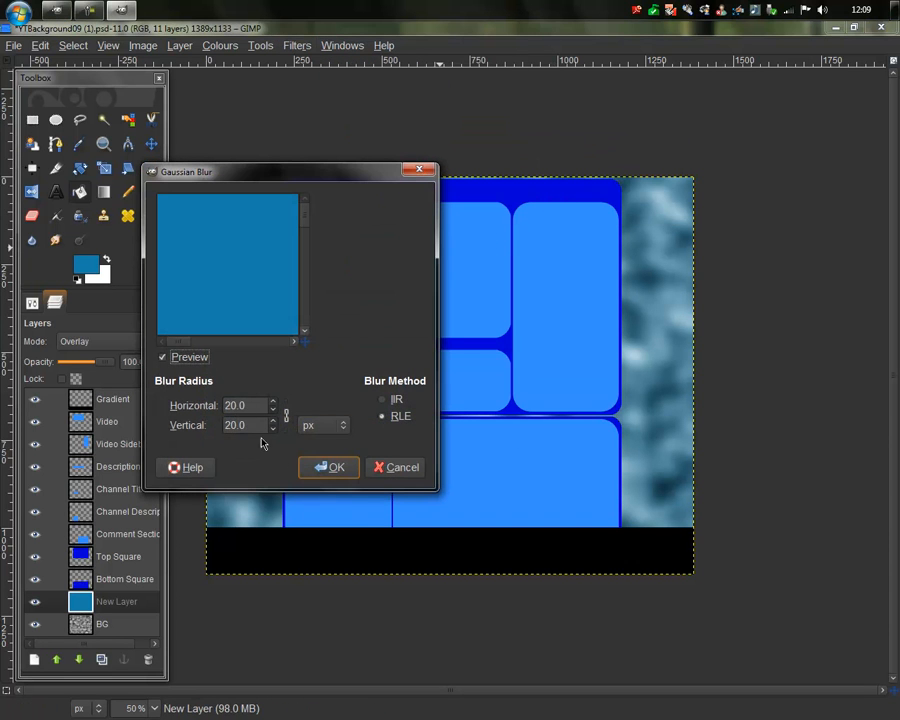
left_click(330, 467)
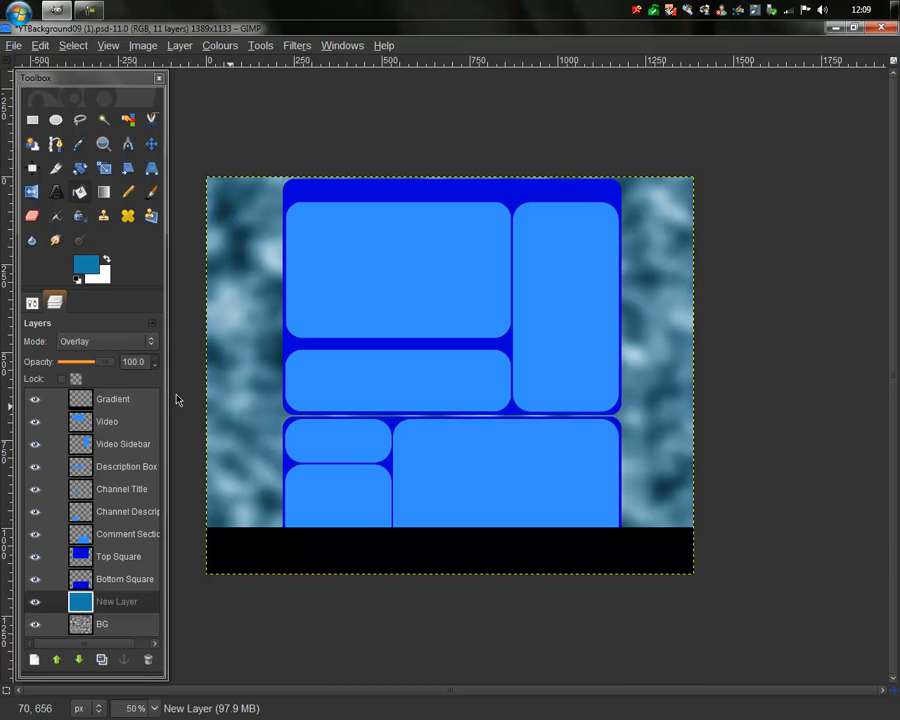
left_click(110, 399)
Step: Set the foreground to dark blue 0000d7 and pick the Blend tool, checking its gradient
left_click(89, 266)
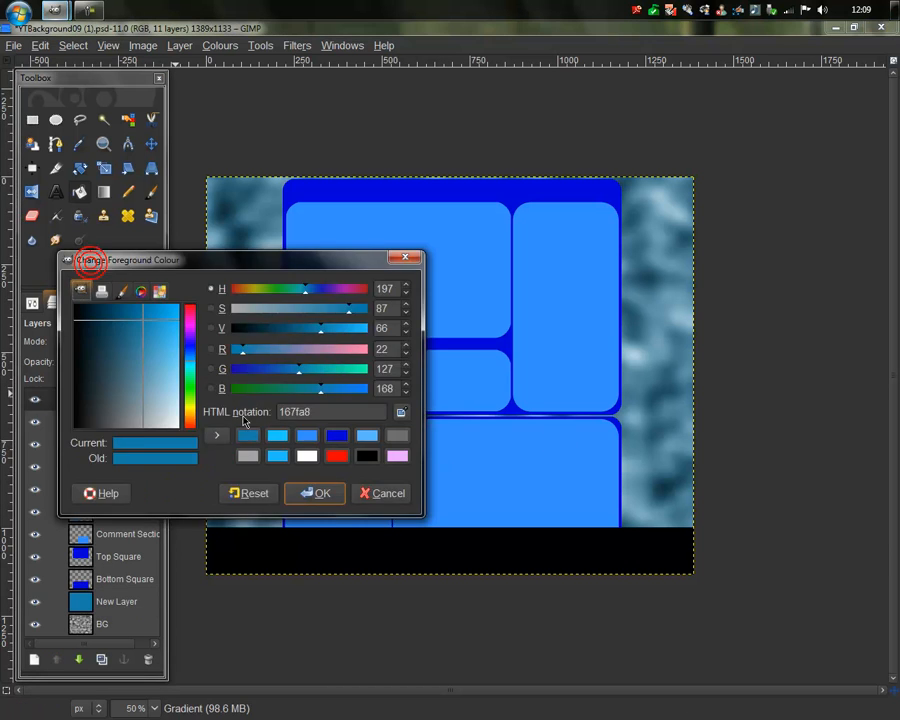
left_click(335, 437)
left_click(312, 492)
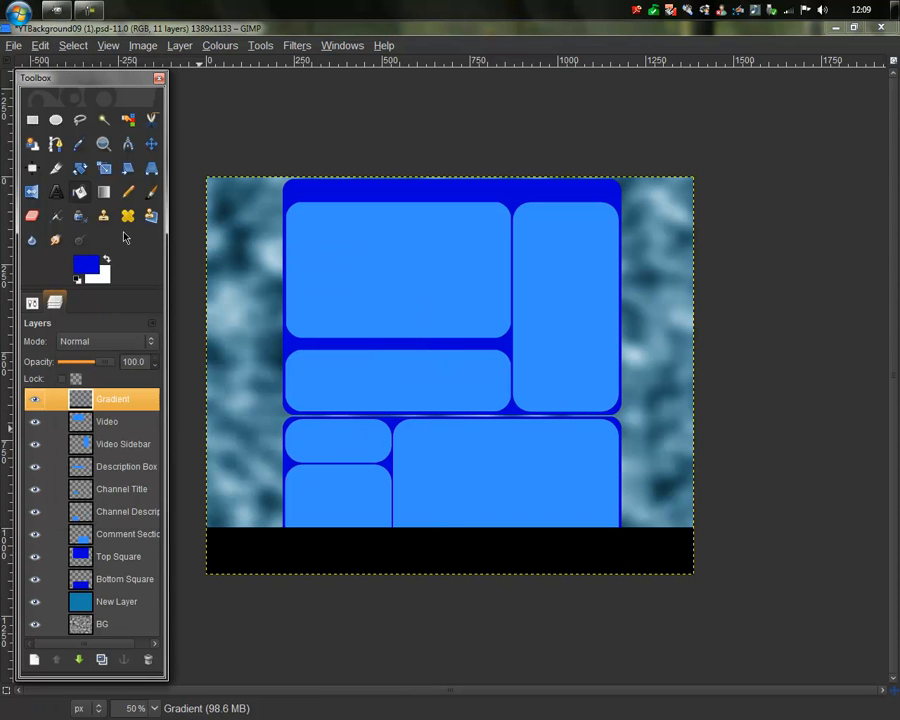
left_click(103, 192)
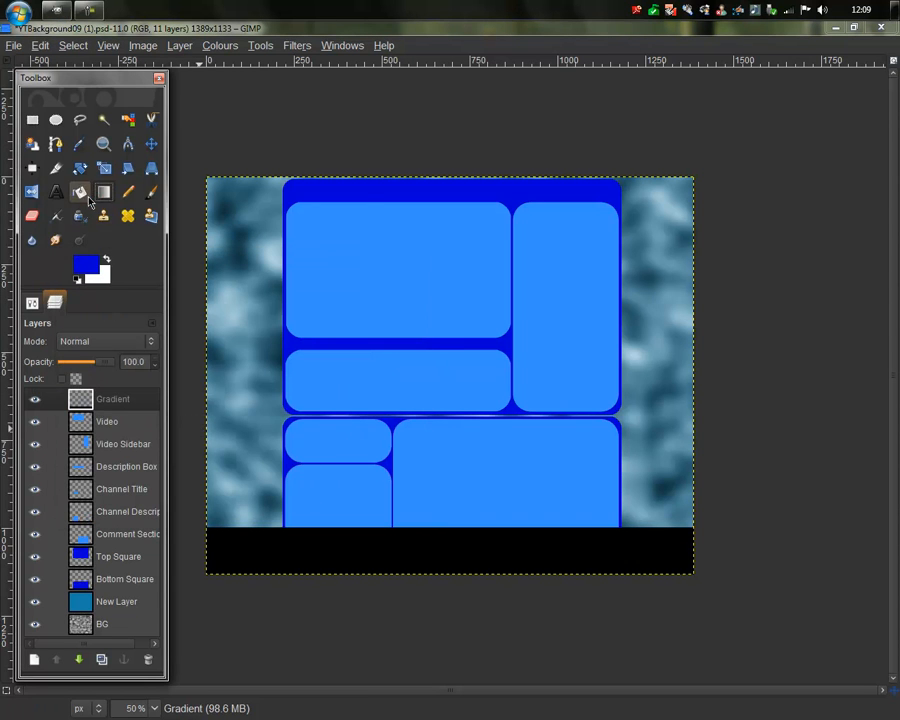
left_click(32, 303)
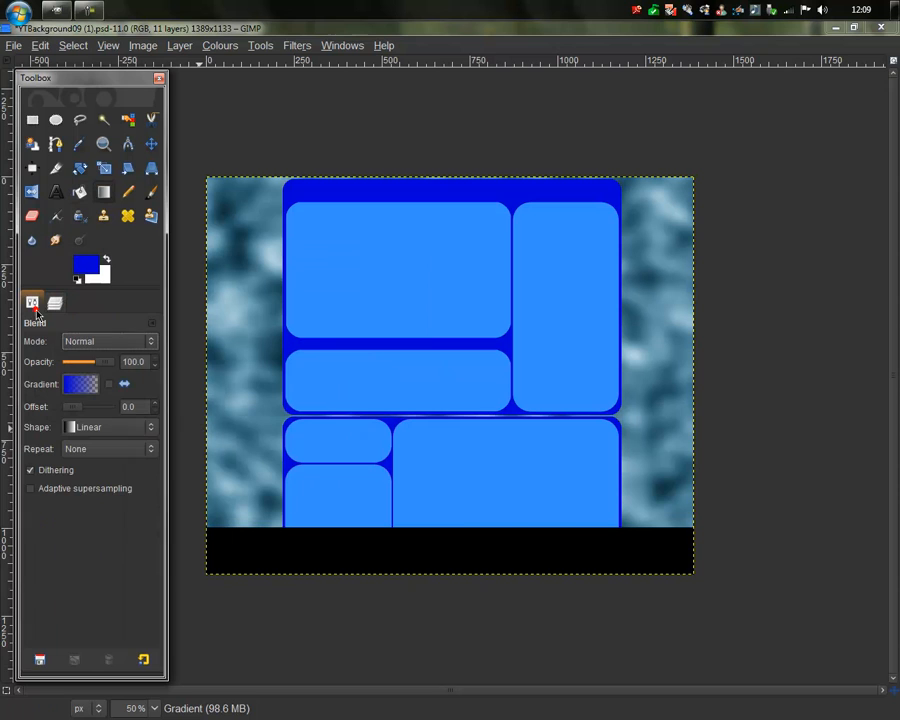
left_click(86, 386)
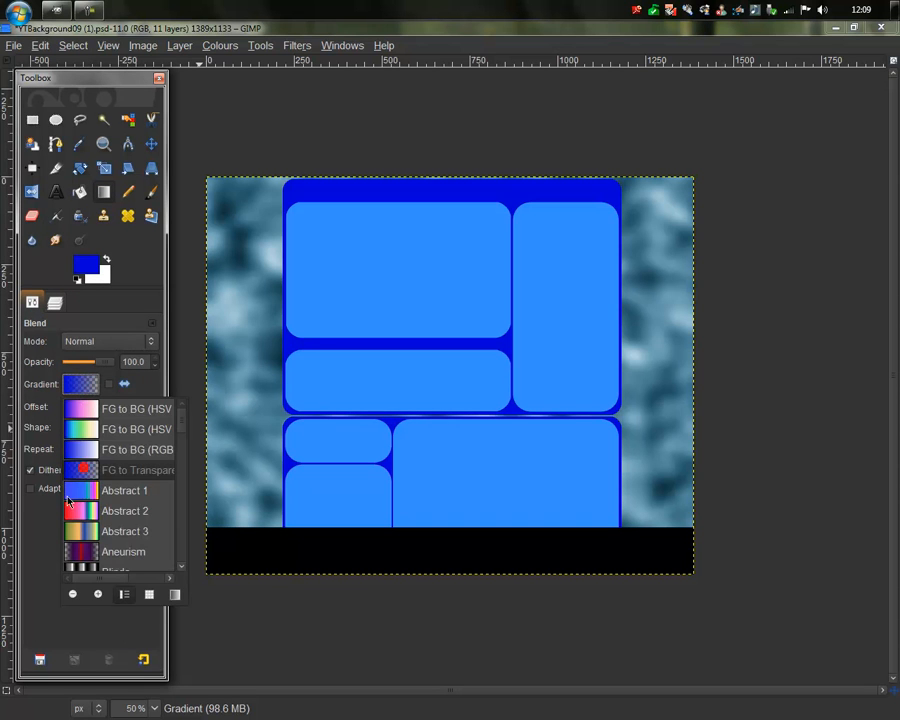
left_click(41, 534)
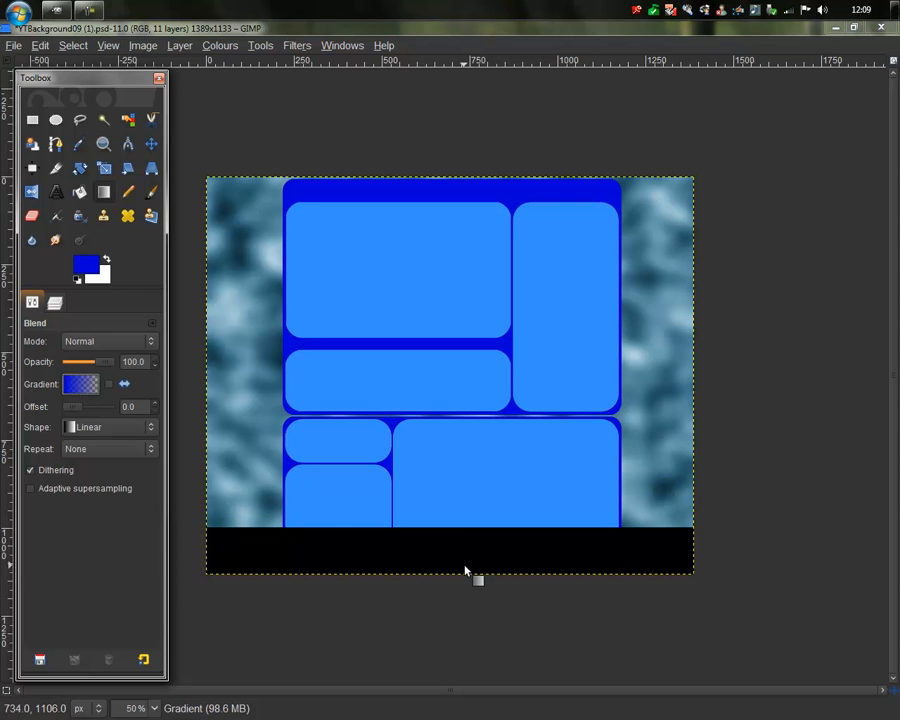
Step: Draw a blue linear gradient on the Gradient layer rising from the image's bottom edge
left_click(54, 305)
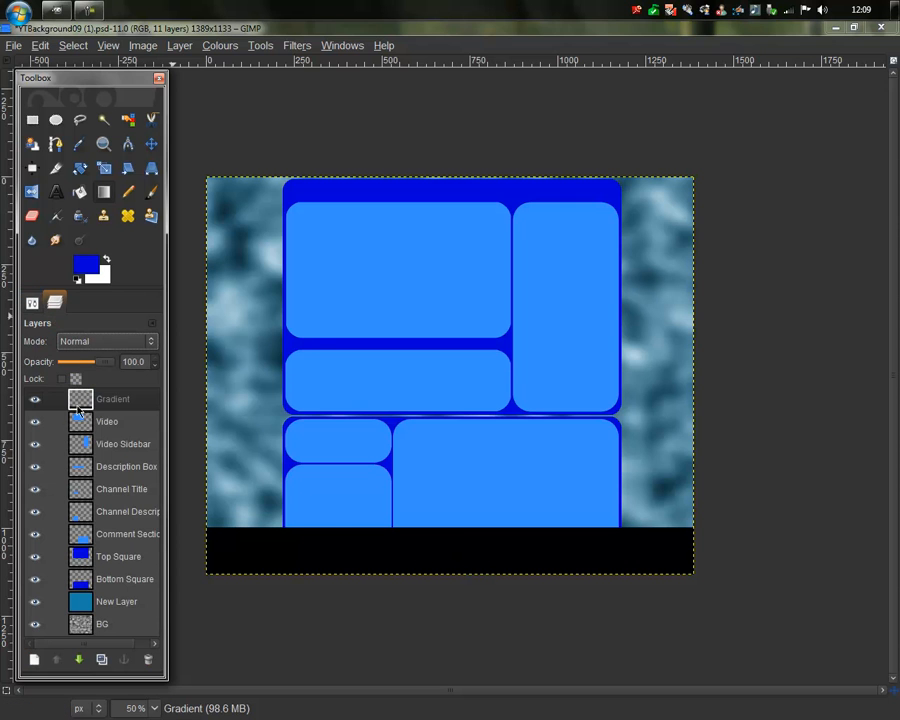
left_click(80, 402)
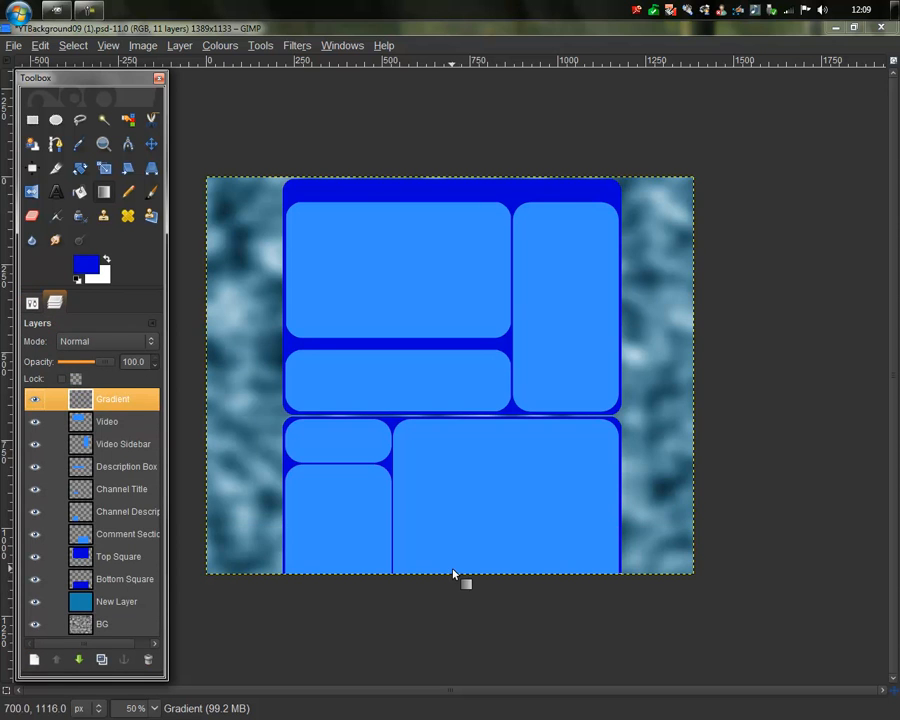
left_click_drag(450, 572, 447, 510)
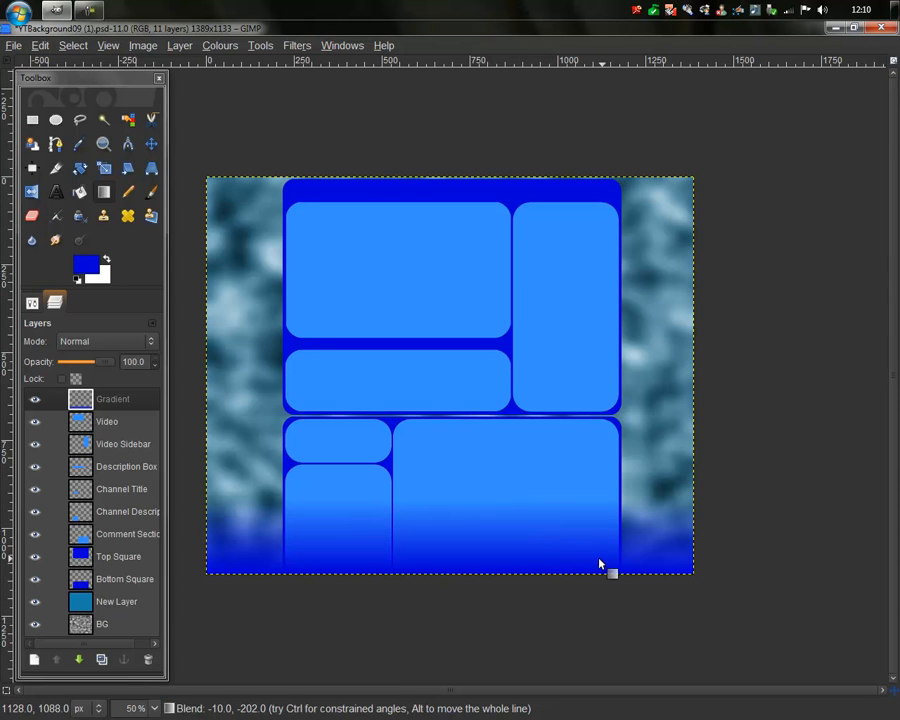
left_click(32, 302)
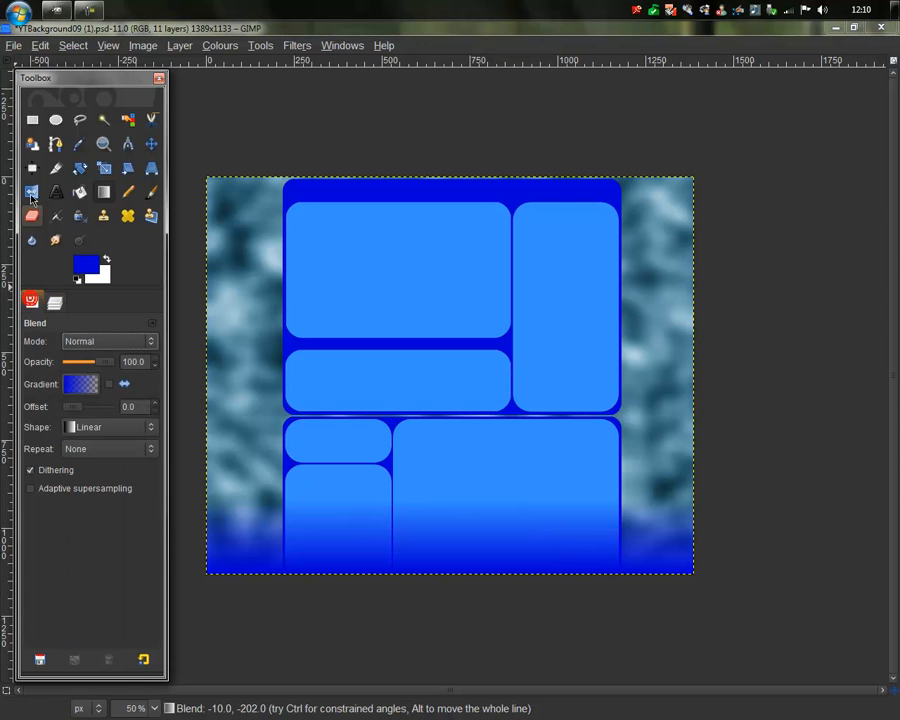
Step: Open the blue fractal image 3-10.png into the design as a new layer
left_click(18, 47)
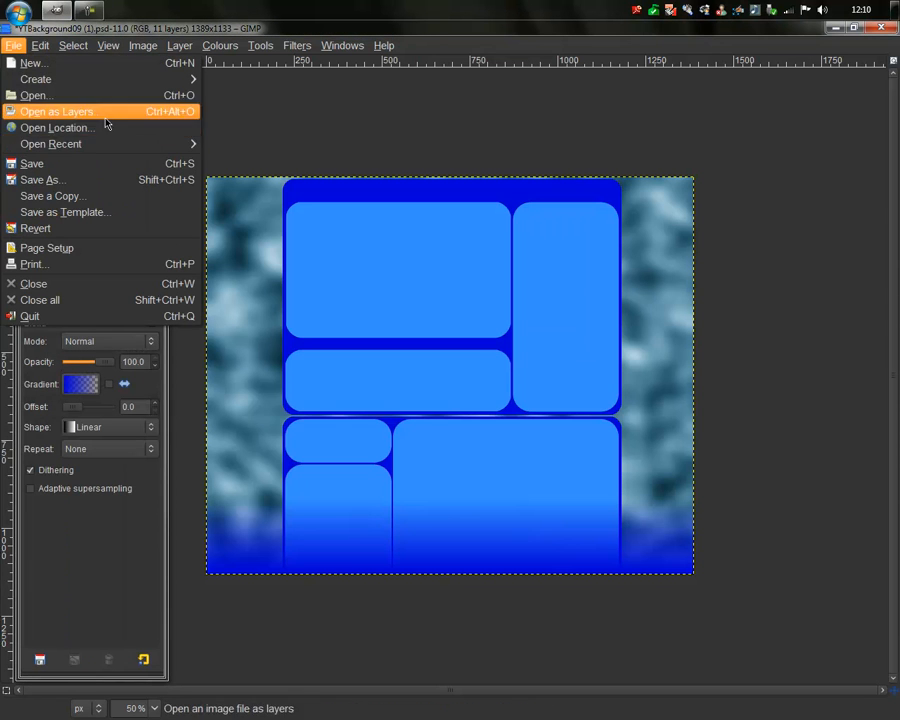
mouse_move(107, 150)
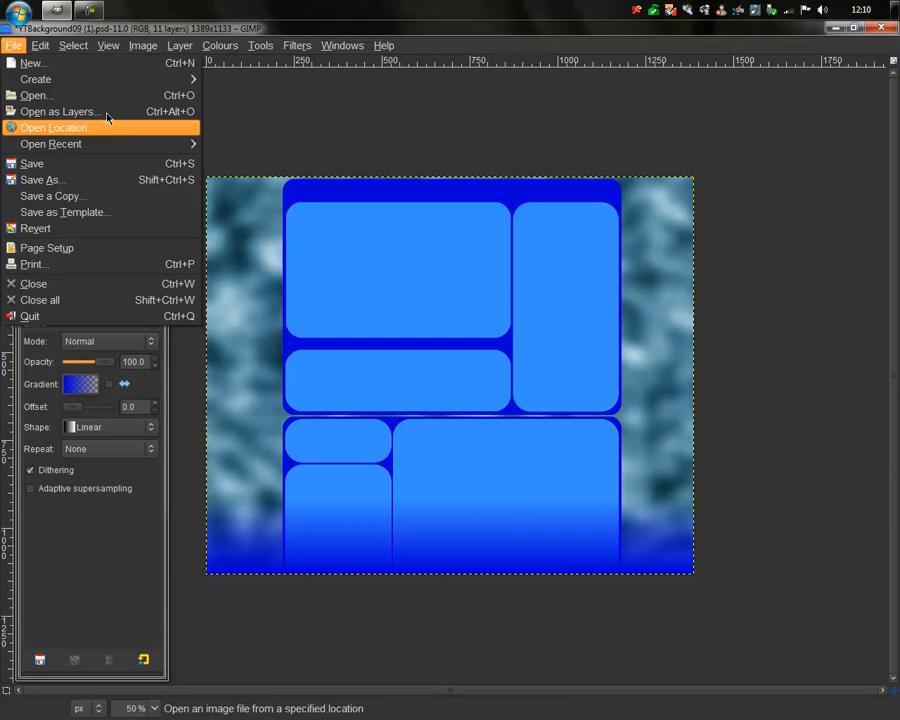
left_click(95, 95)
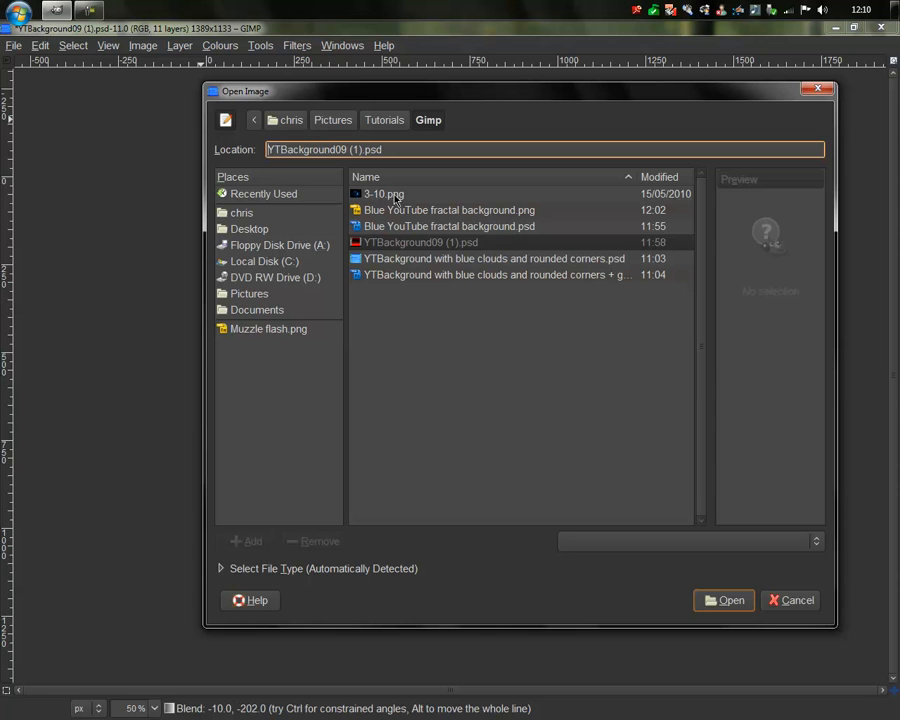
left_click(398, 196)
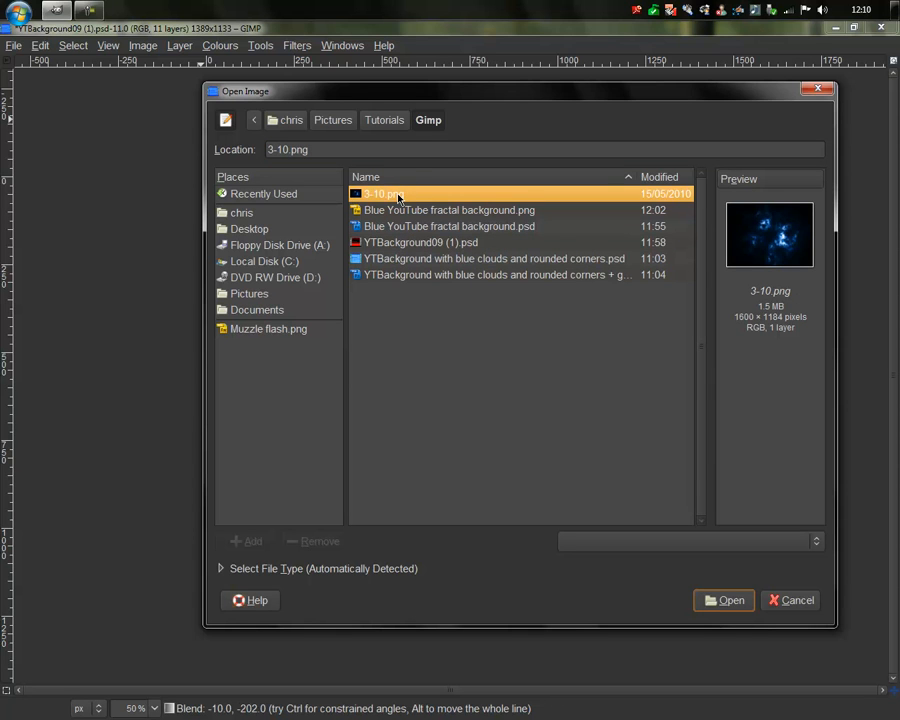
double_click(400, 195)
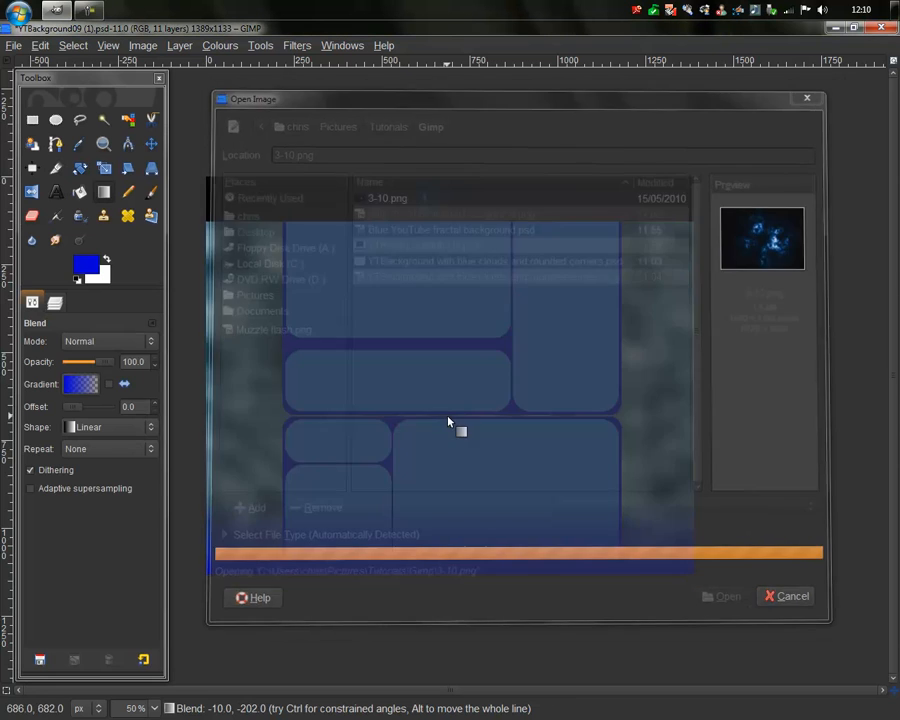
Step: Fit the 3-10.png layer to the image size
left_click(57, 303)
right_click(133, 398)
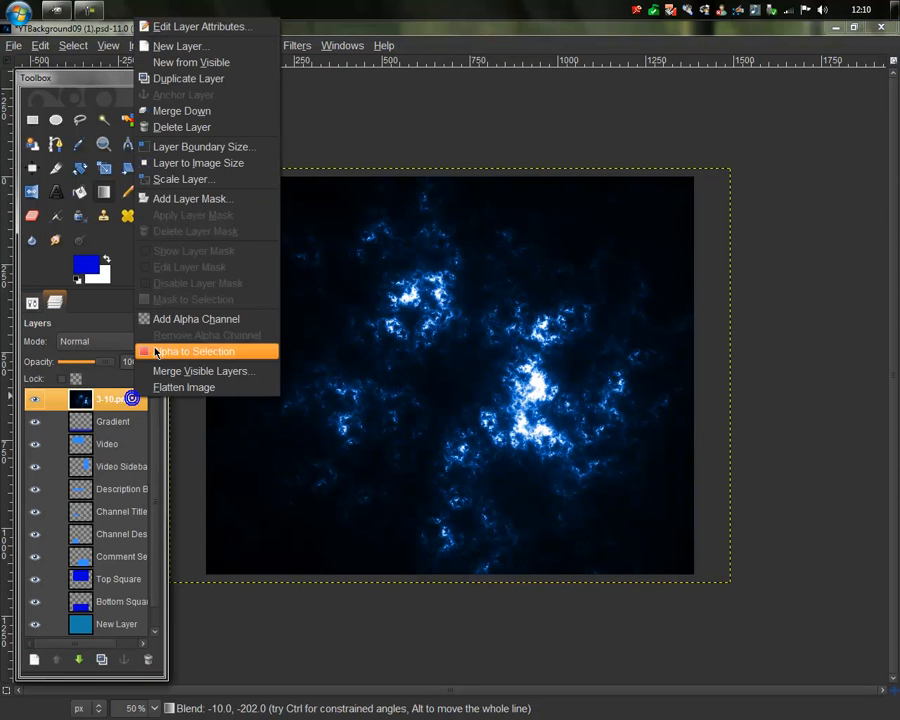
left_click(190, 163)
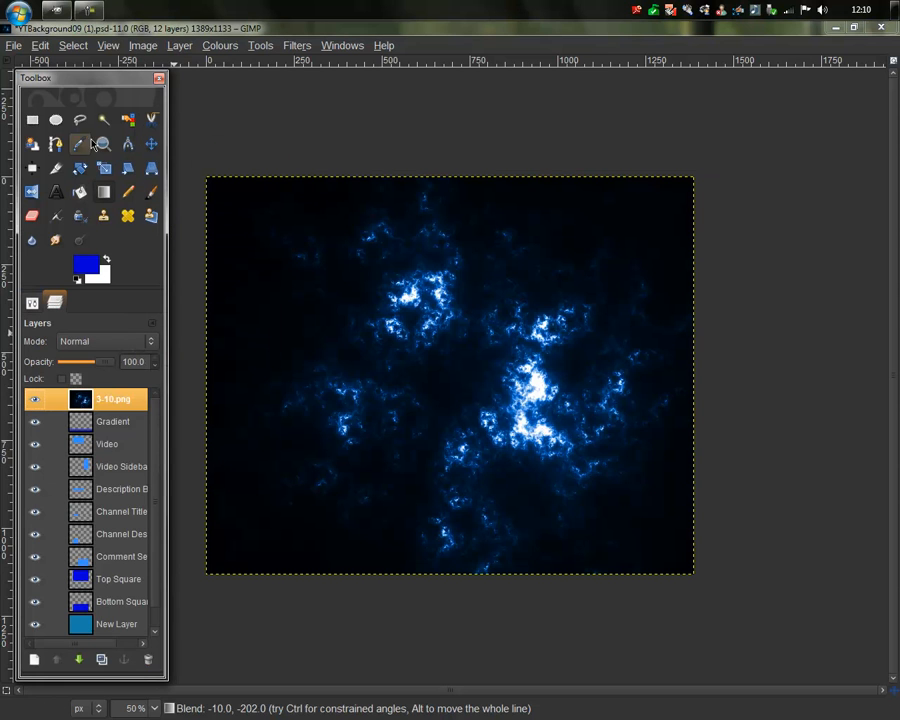
Step: Select the dark background by colour with feathered edges (radius about 14.6) and delete it
left_click(128, 119)
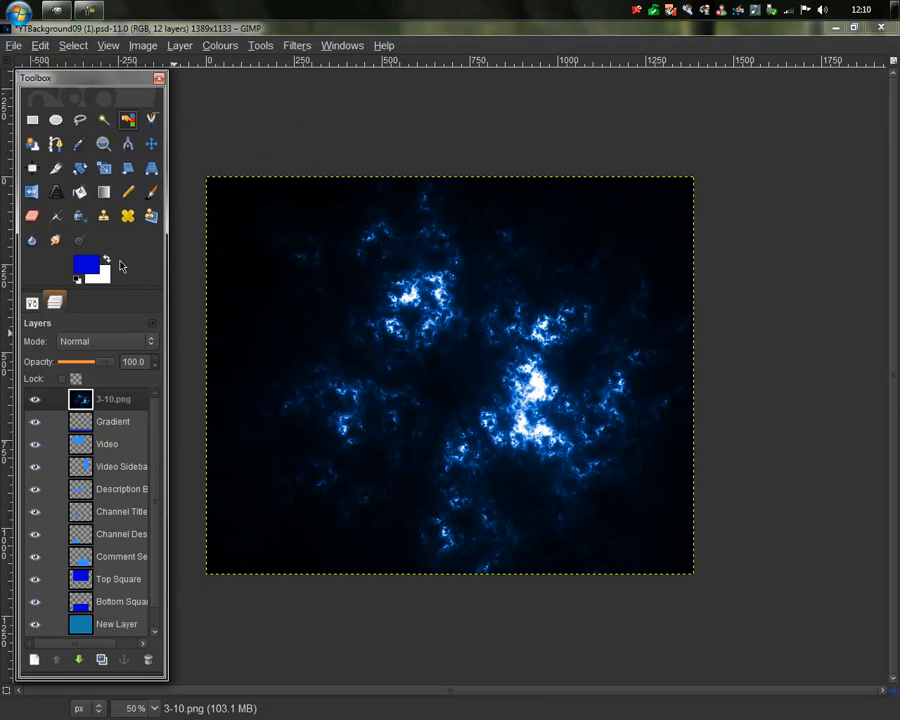
left_click(33, 303)
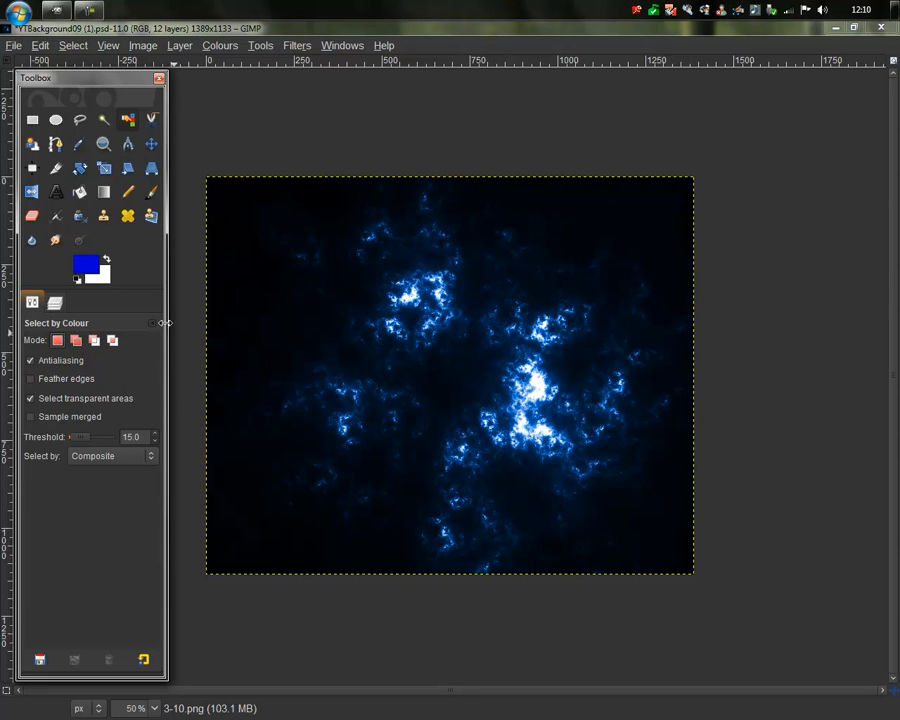
left_click(40, 379)
left_click_drag(66, 394, 80, 399)
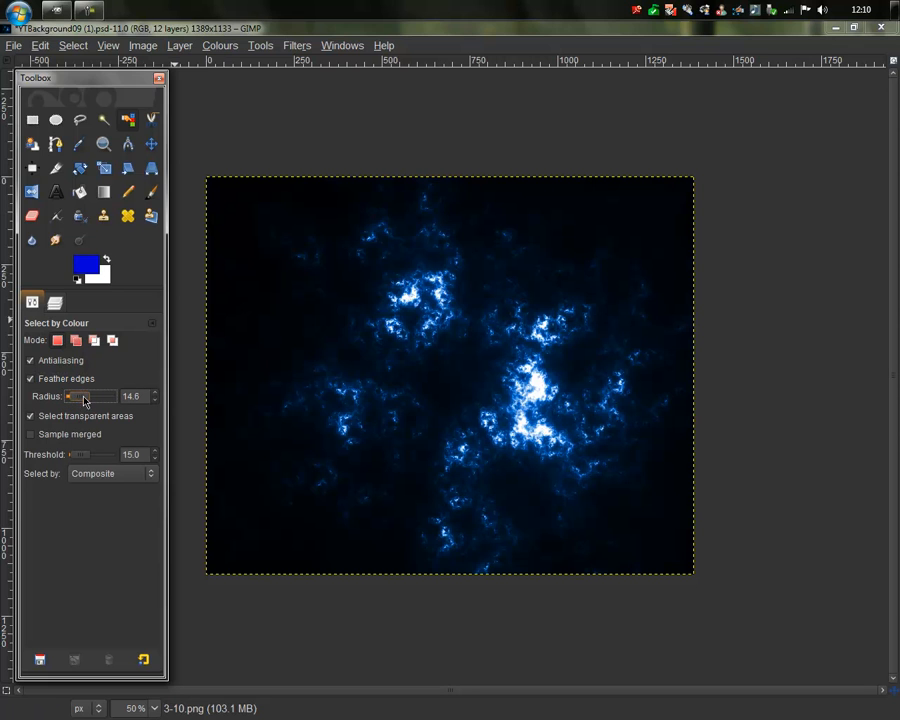
left_click(262, 311)
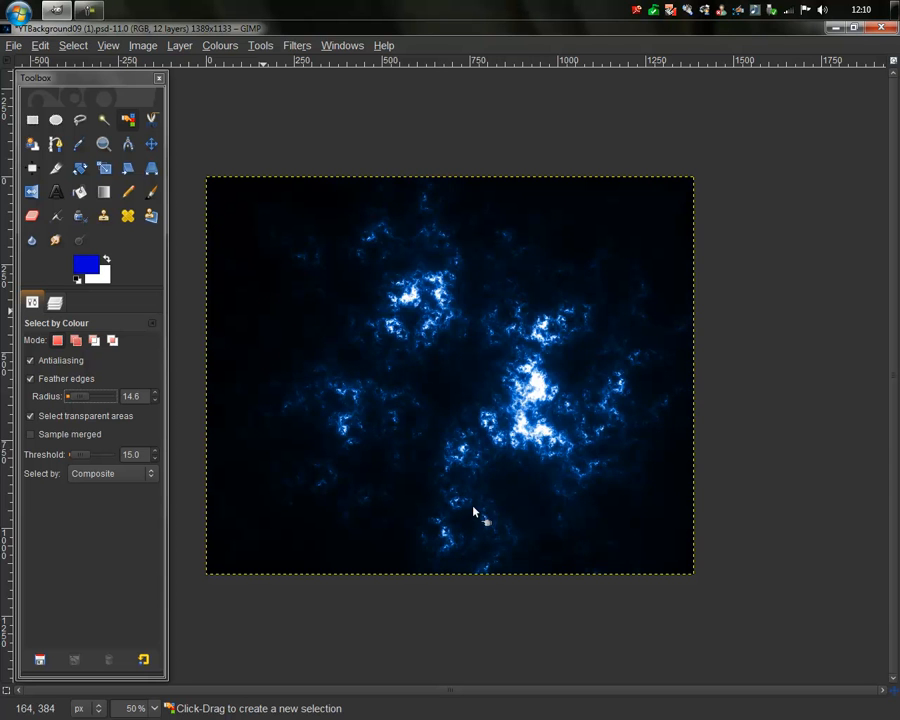
key("Delete")
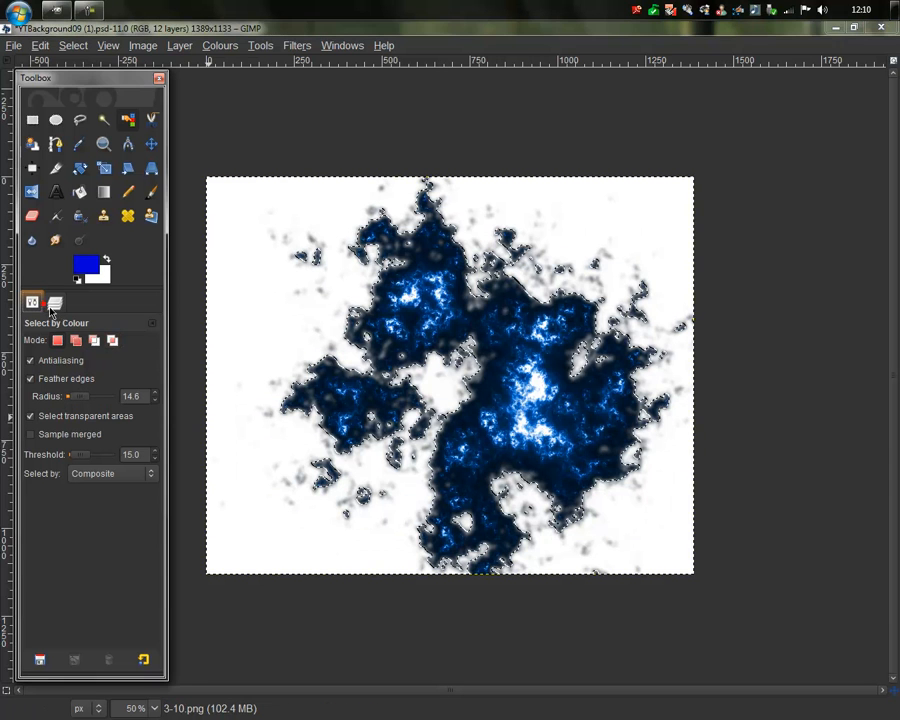
Step: Add an alpha channel to 3-10.png and delete the selection again so it turns transparent
left_click(54, 302)
right_click(92, 399)
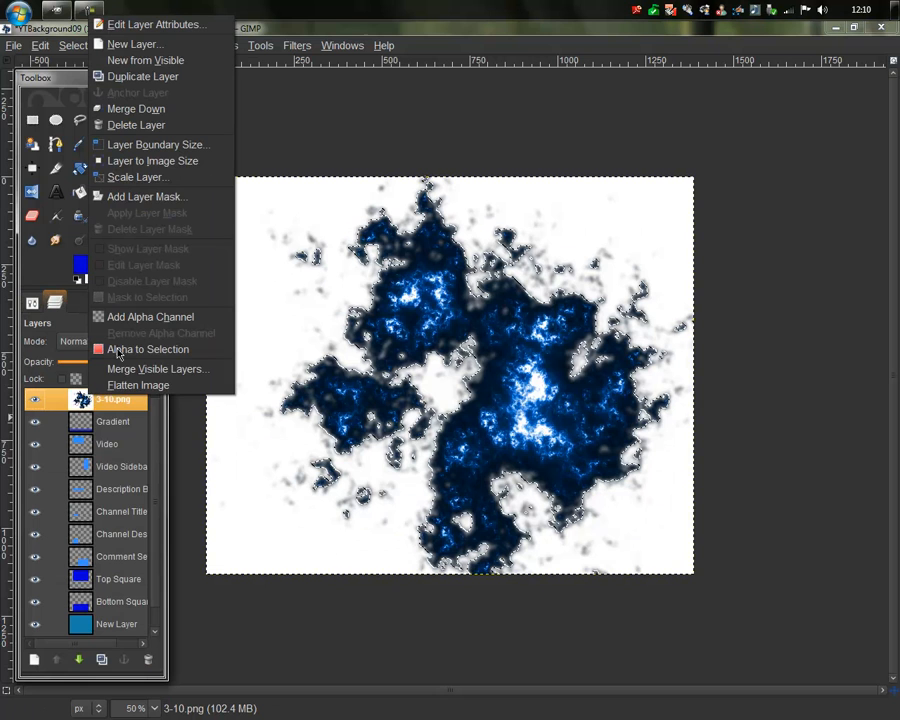
left_click(145, 317)
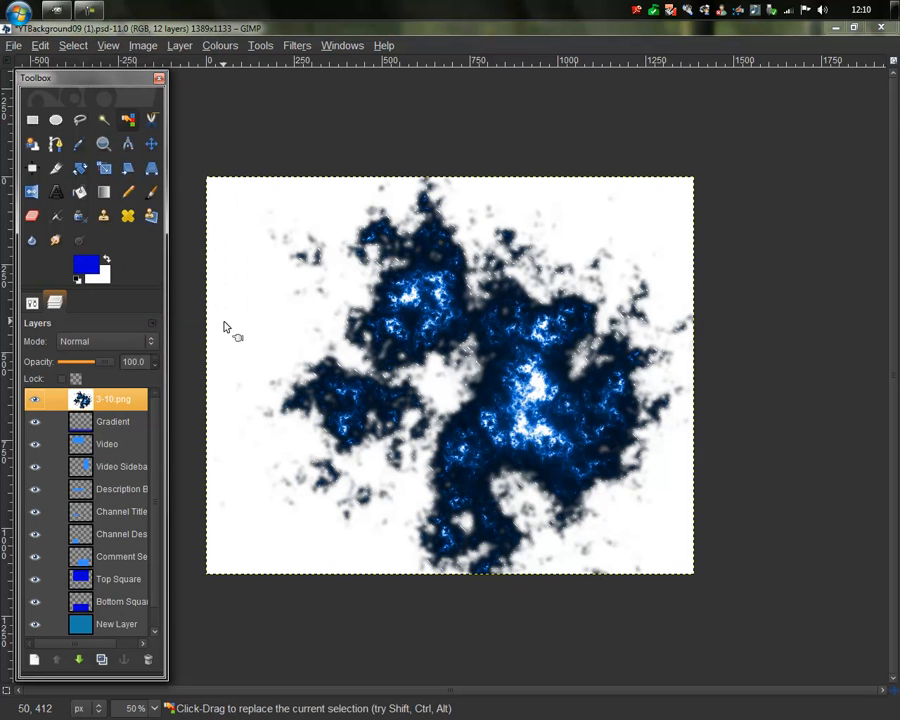
key("Delete")
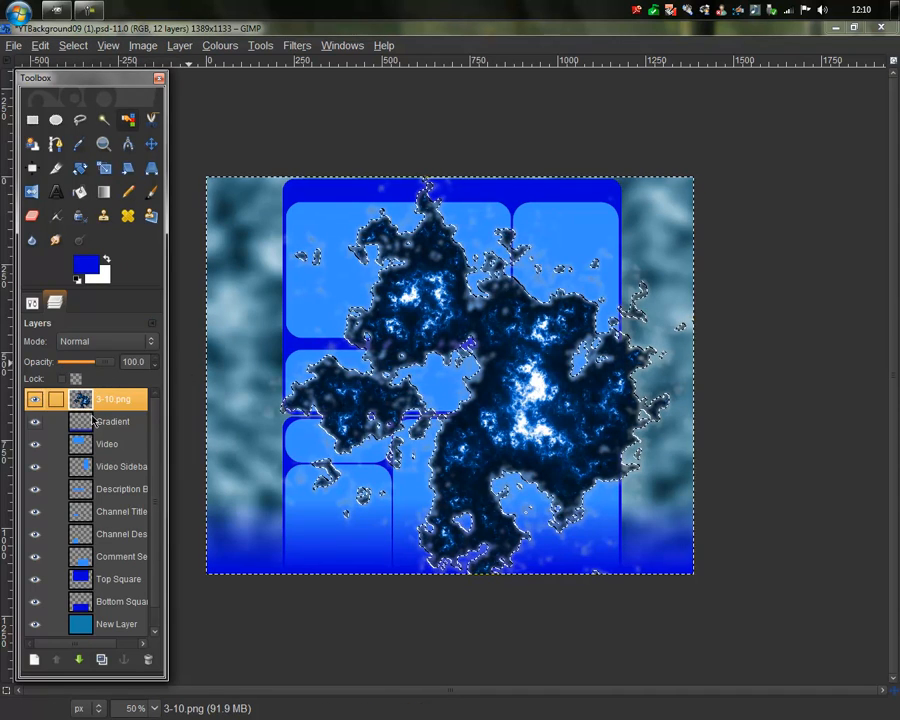
Step: Reorder the fractal layer in the stack, placing it just above New Layer
left_click(79, 660)
left_click(79, 660)
left_click(79, 660)
left_click(79, 660)
left_click(79, 660)
left_click(79, 660)
left_click(79, 660)
left_click(79, 660)
left_click(79, 660)
left_click(79, 660)
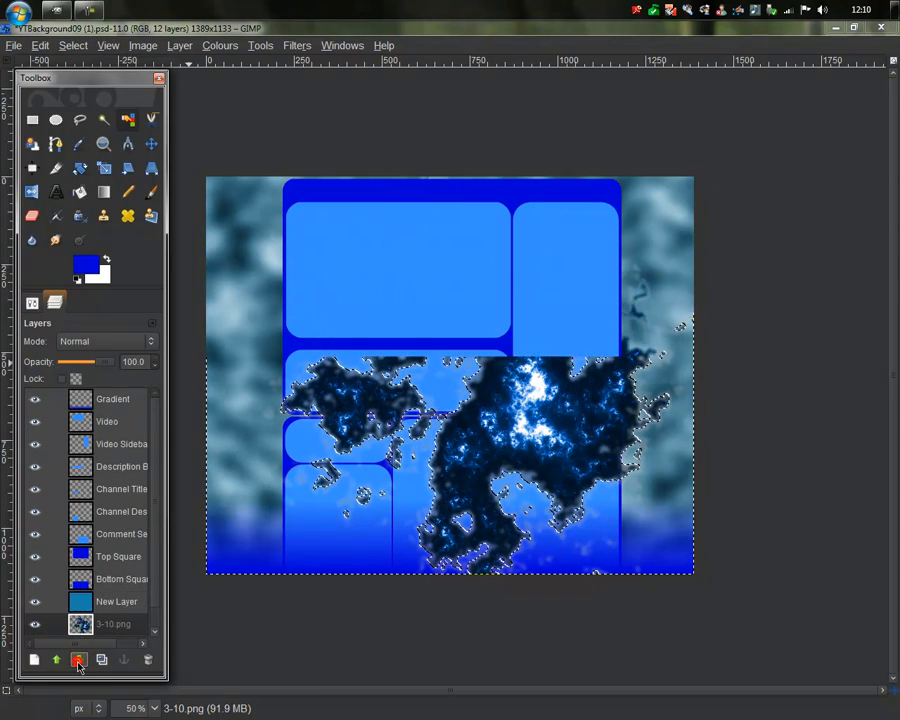
left_click(58, 660)
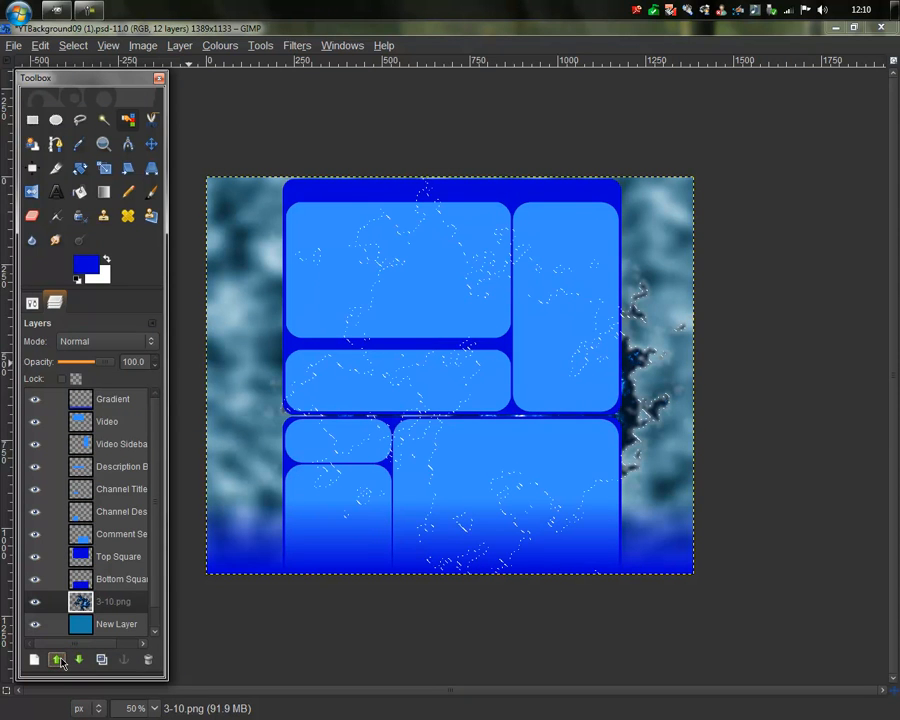
left_click_drag(80, 601, 102, 660)
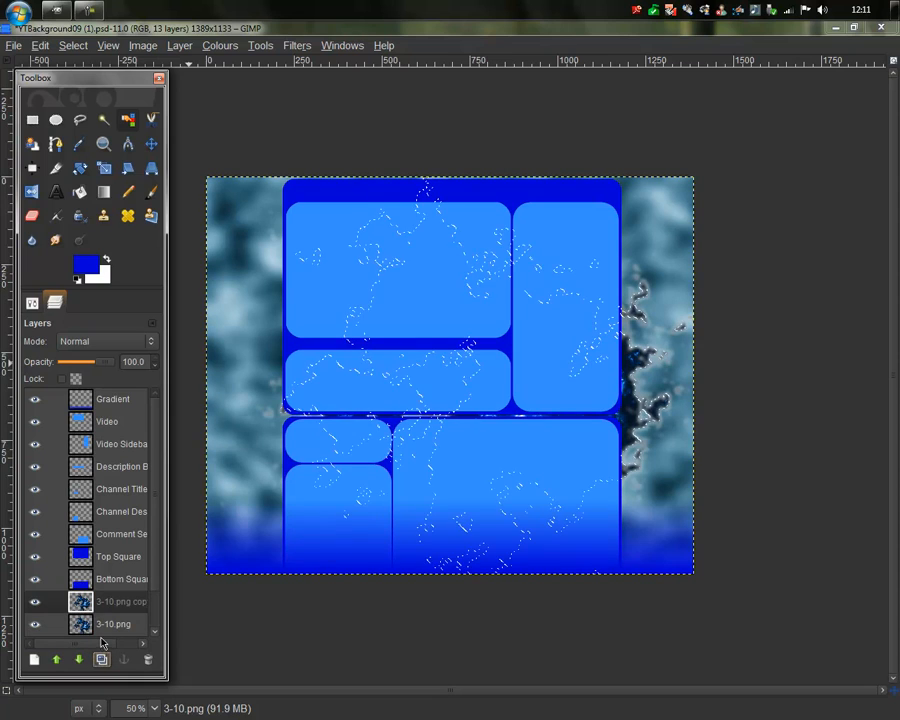
Step: Clear the selection, then select the 3-10.png copy layer with the Flip tool active
left_click(149, 152)
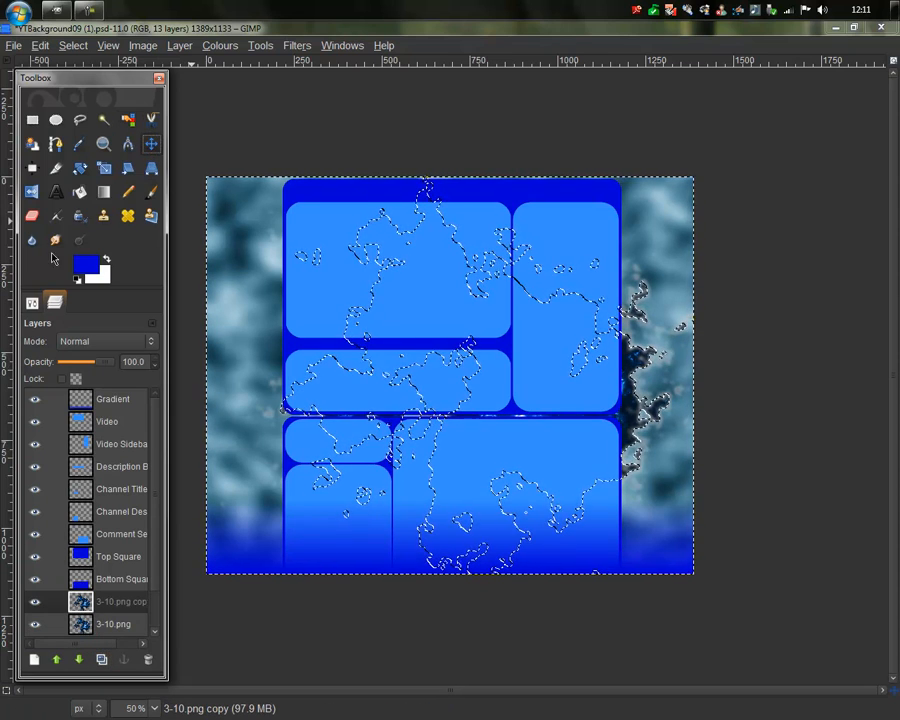
left_click(32, 121)
left_click(235, 118)
left_click(148, 146)
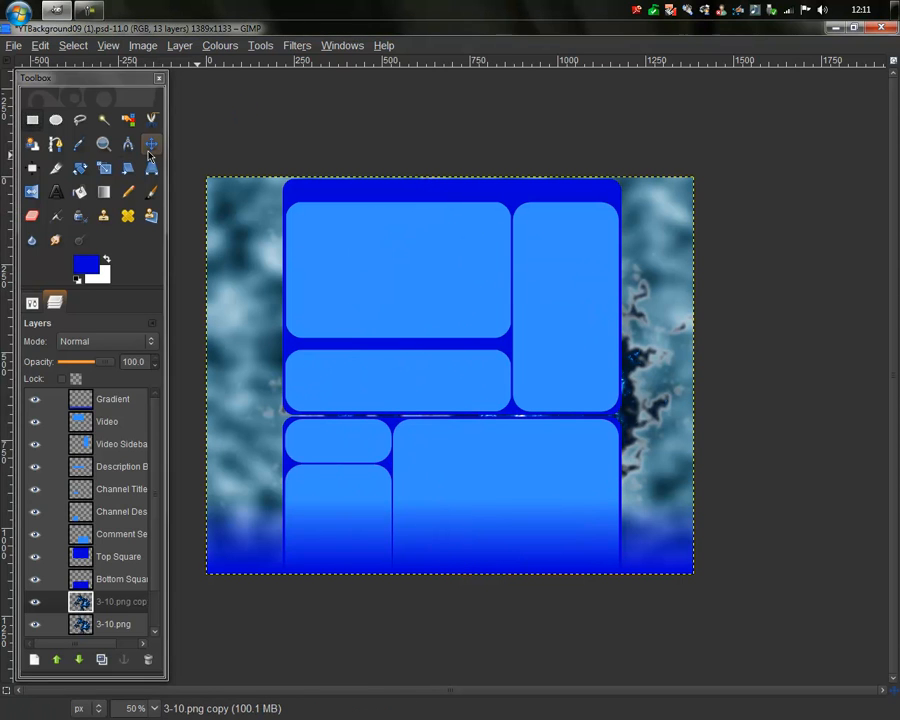
left_click(32, 302)
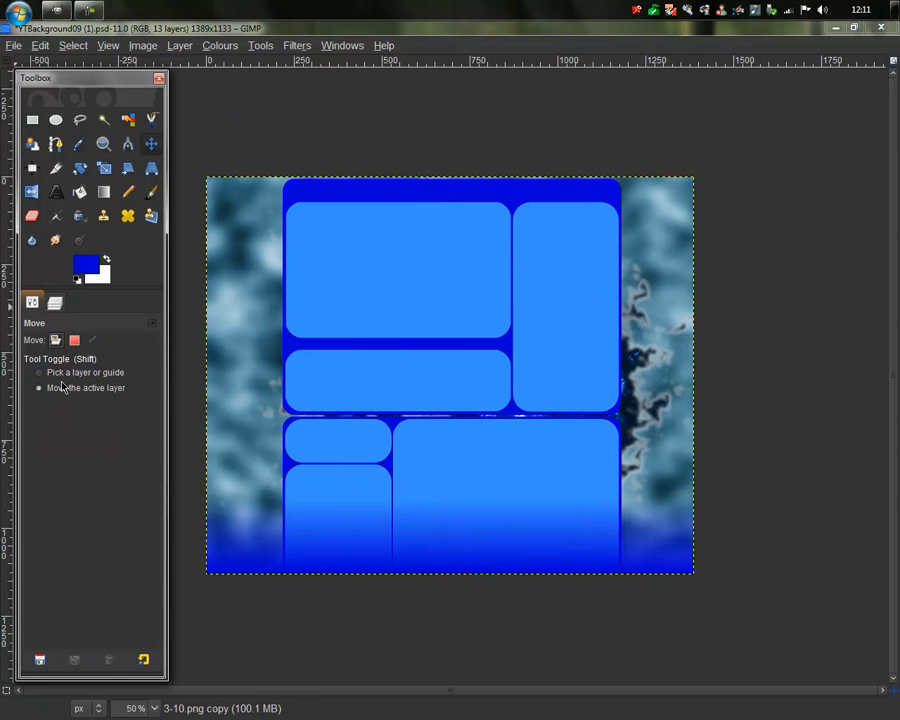
left_click(56, 304)
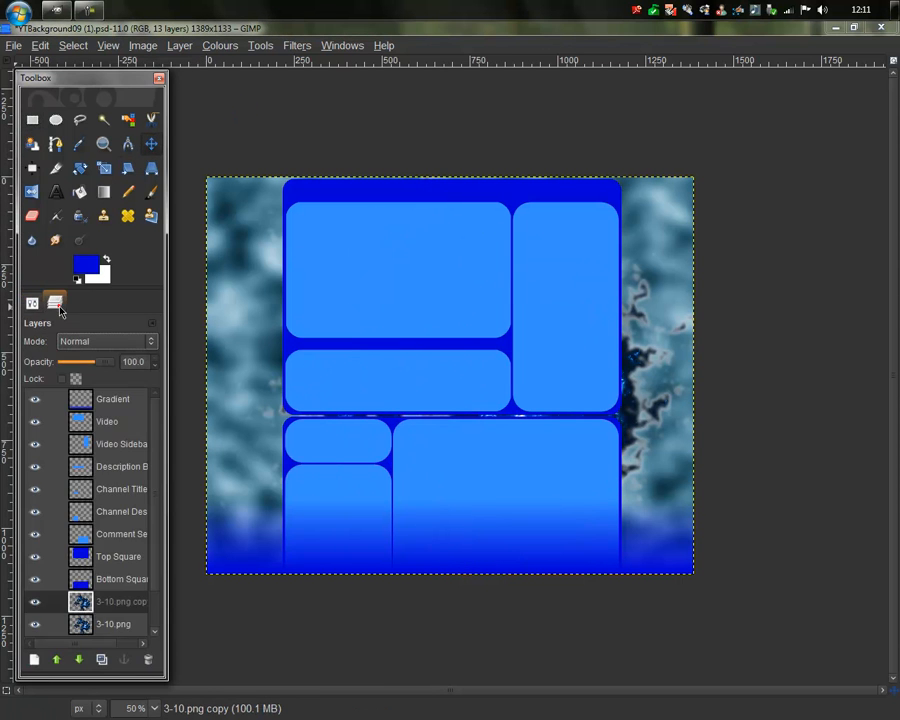
left_click(112, 603)
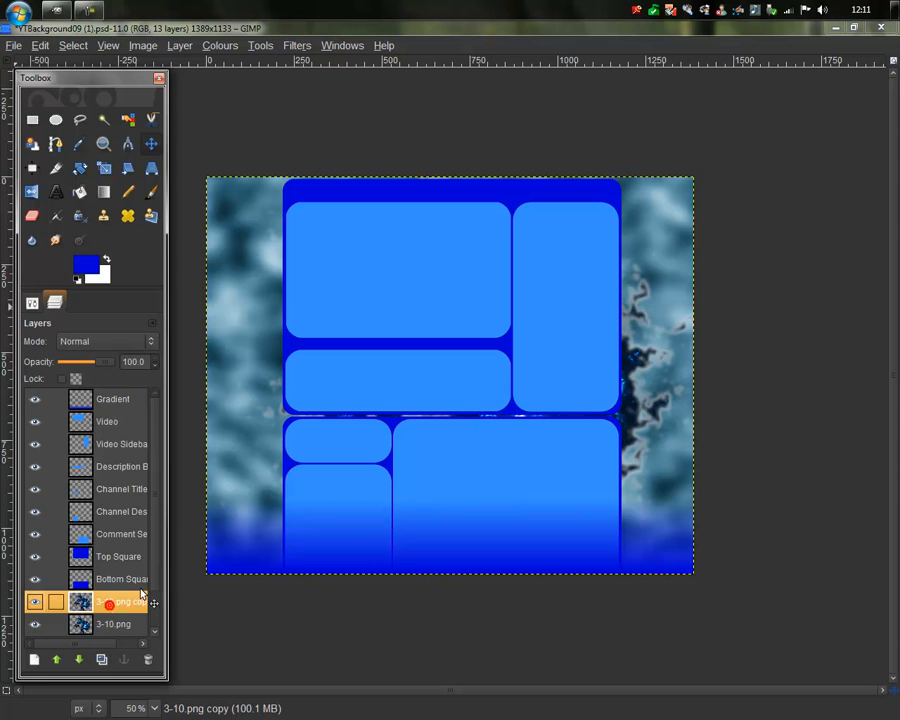
left_click(32, 192)
Step: Flip the cloud copy horizontally, shift it upward, and move 3-10.png down and right
left_click(552, 428)
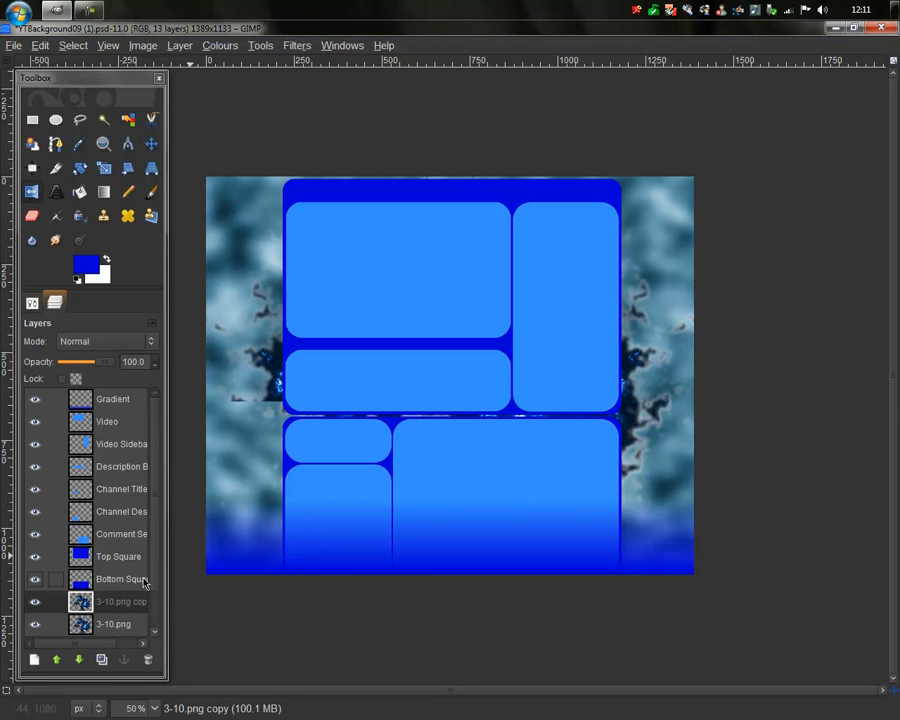
left_click(151, 143)
left_click_drag(316, 419, 251, 343)
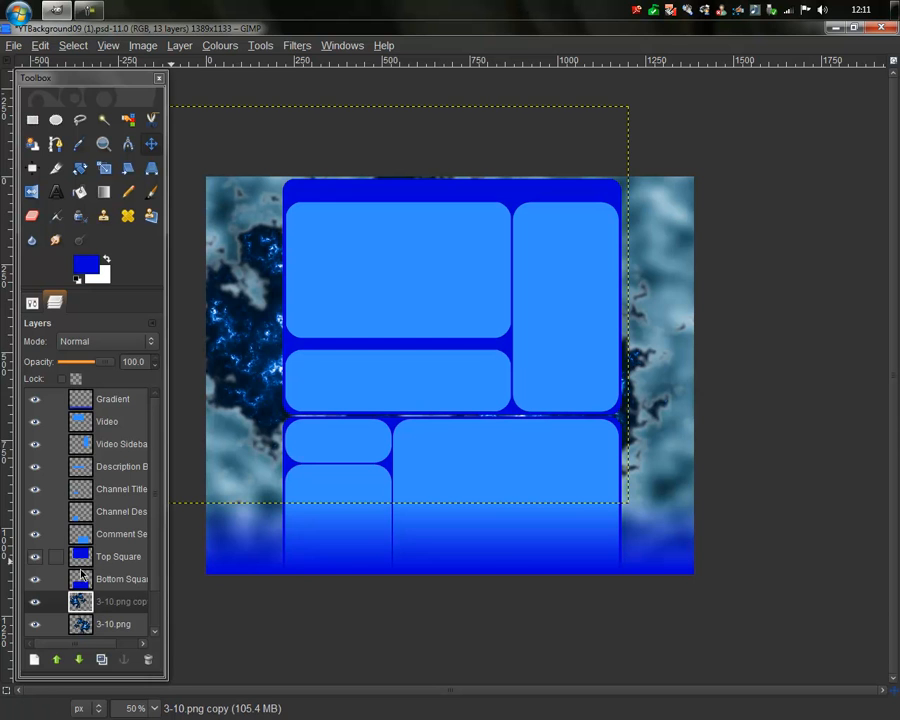
left_click(104, 625)
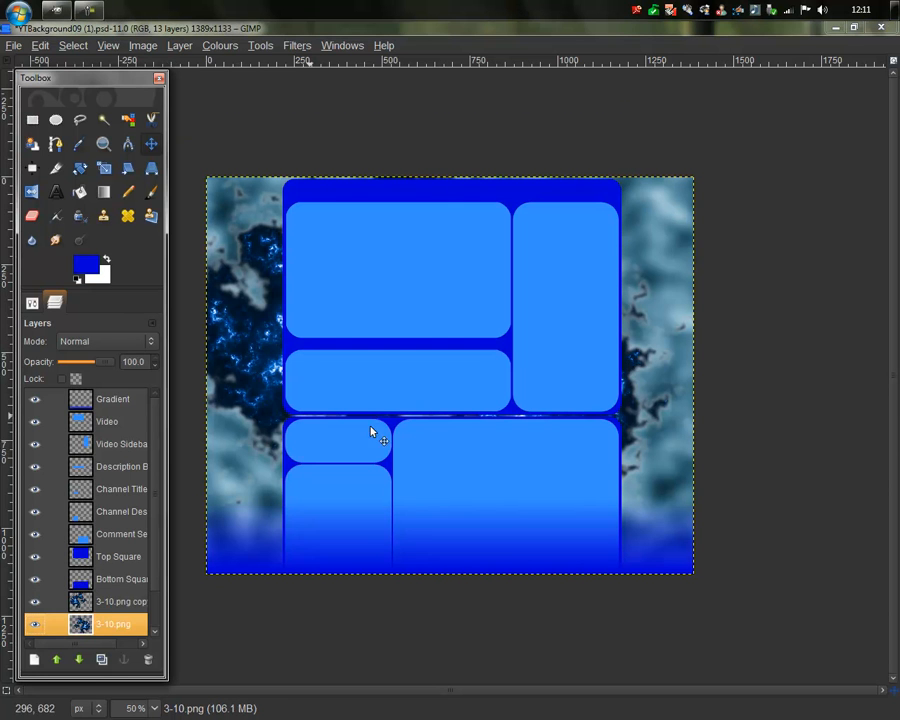
left_click_drag(458, 410, 530, 460)
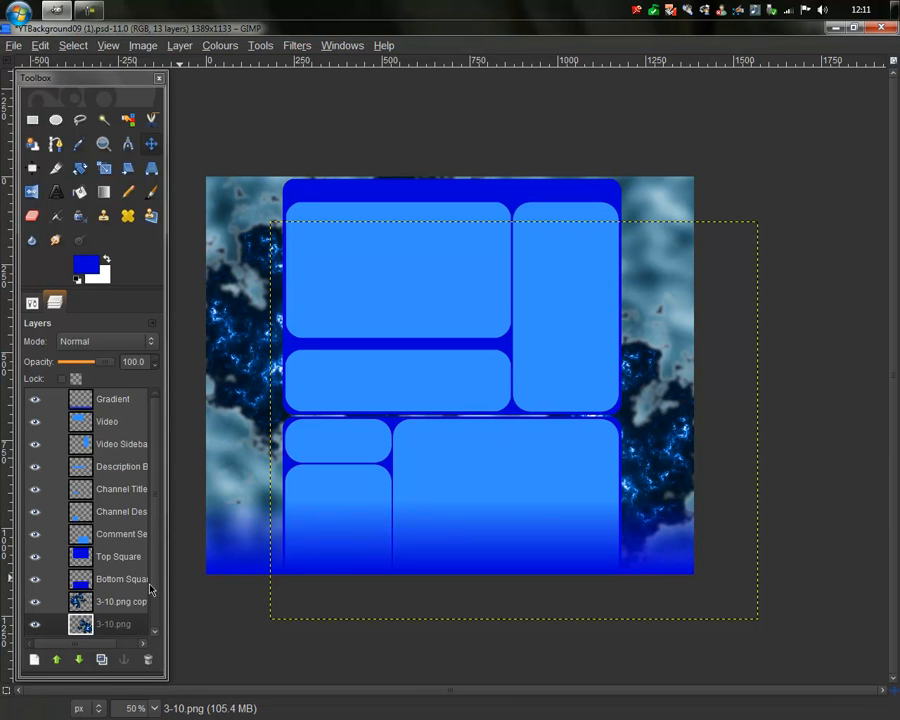
Step: Fit both the 3-10.png and 3-10.png copy layers to the image size
right_click(90, 624)
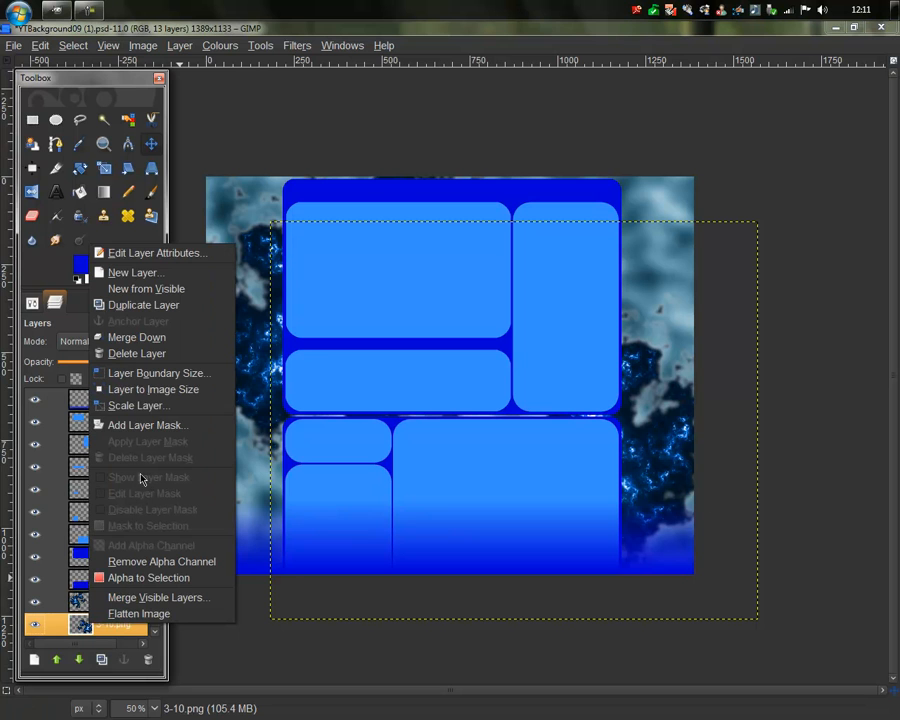
left_click(172, 390)
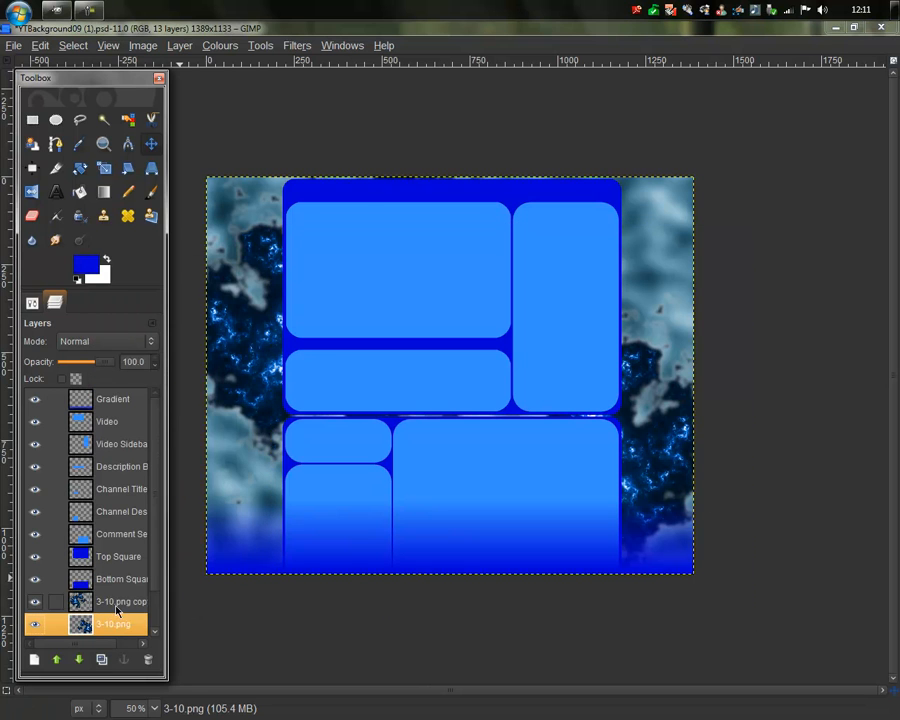
right_click(117, 607)
left_click(222, 369)
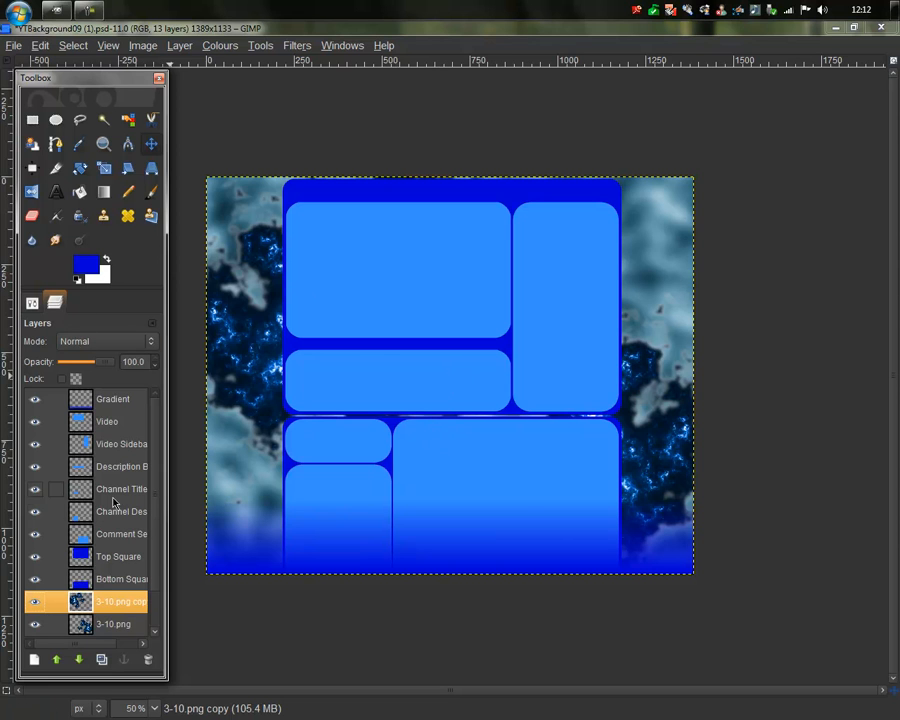
Step: Above the Gradient layer, add a text box across the upper panels reading 'Justgotreal'
left_click(84, 399)
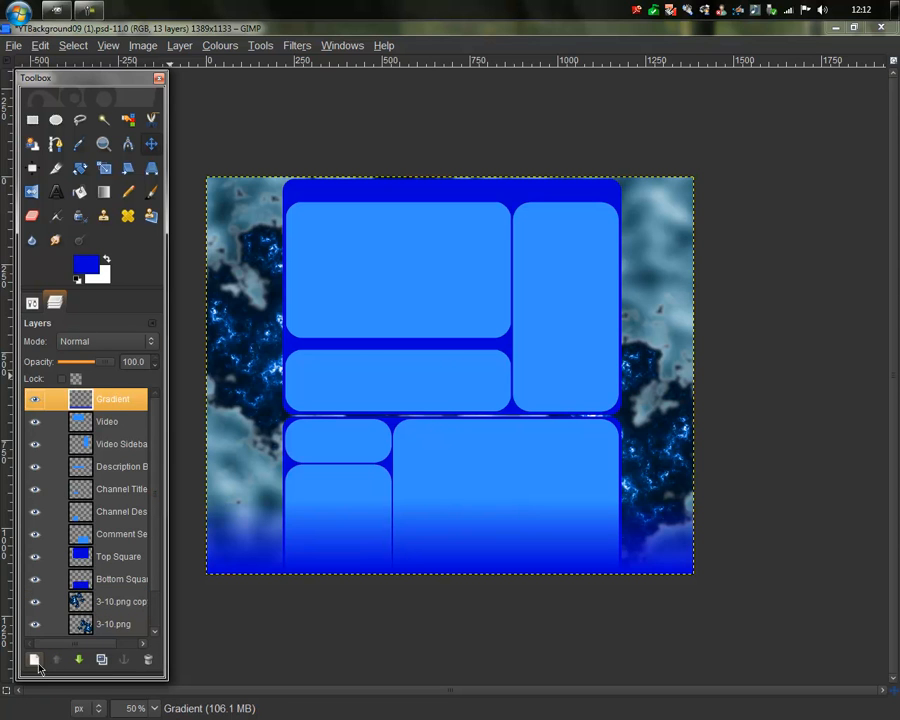
left_click(34, 659)
left_click(195, 280)
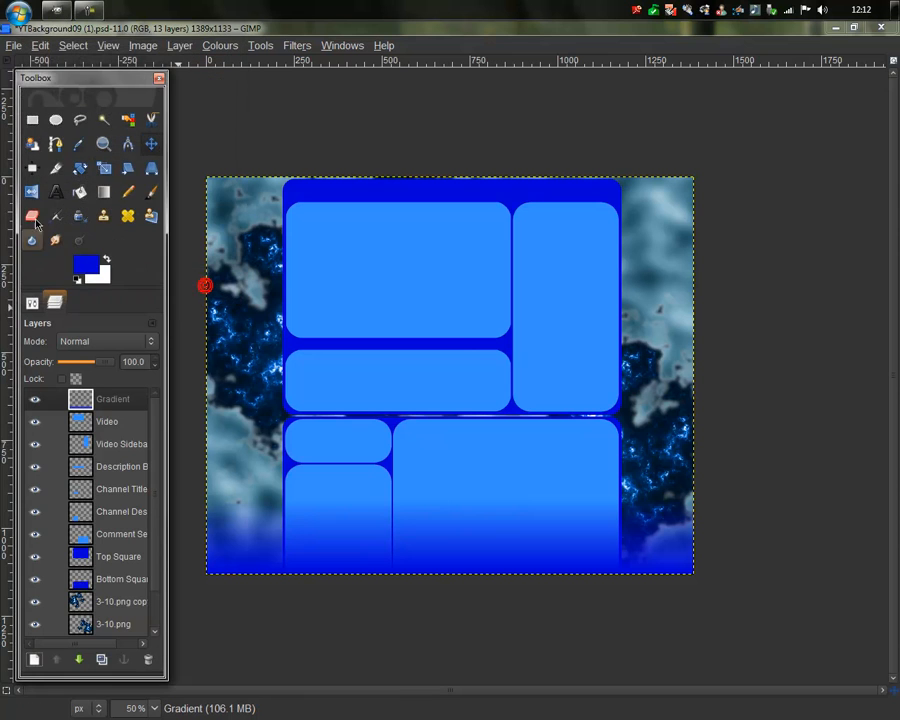
left_click(55, 195)
left_click_drag(267, 250, 622, 397)
type("Justgotreal")
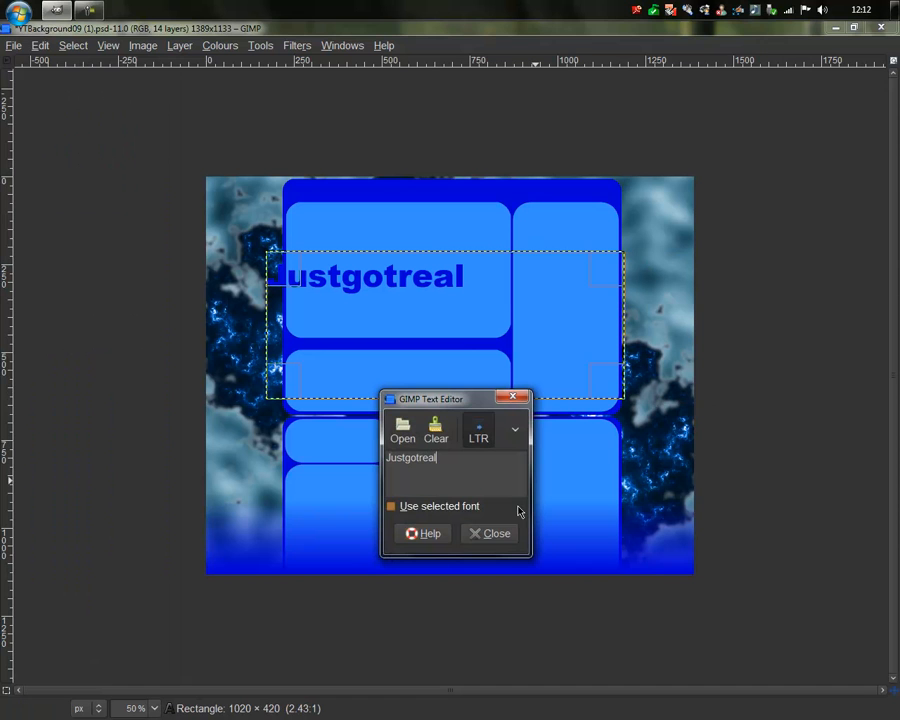
left_click(492, 534)
Step: Set the title's text colour to black
left_click(31, 305)
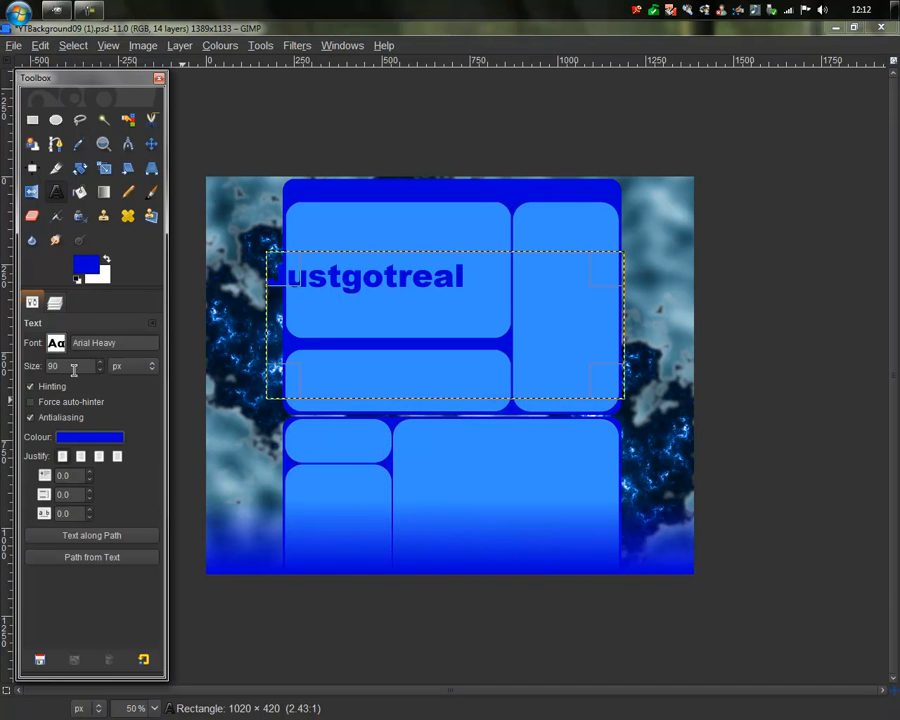
left_click(90, 437)
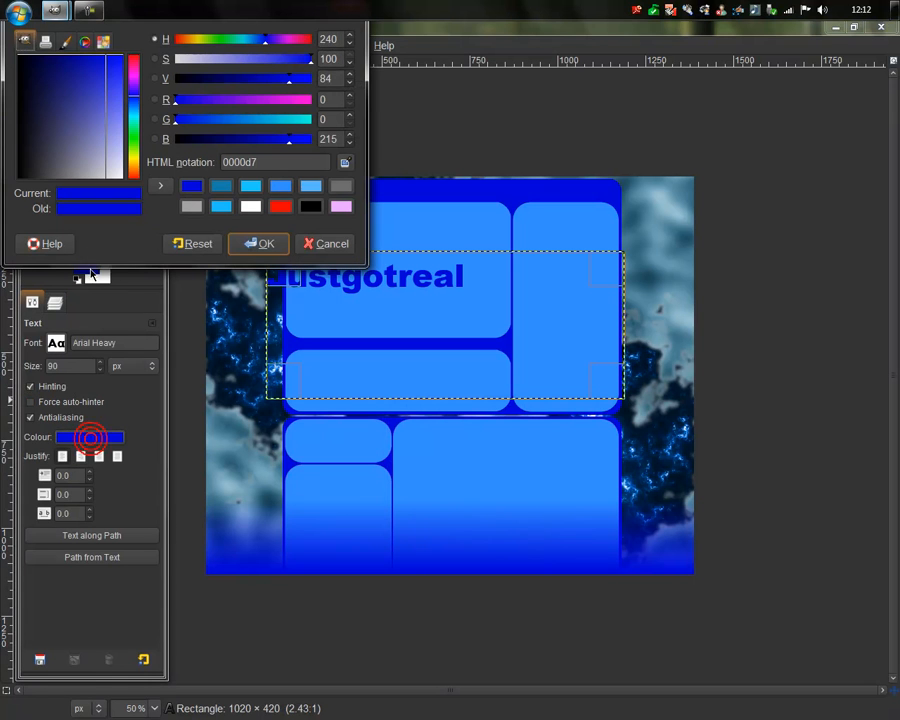
left_click(312, 204)
left_click(258, 243)
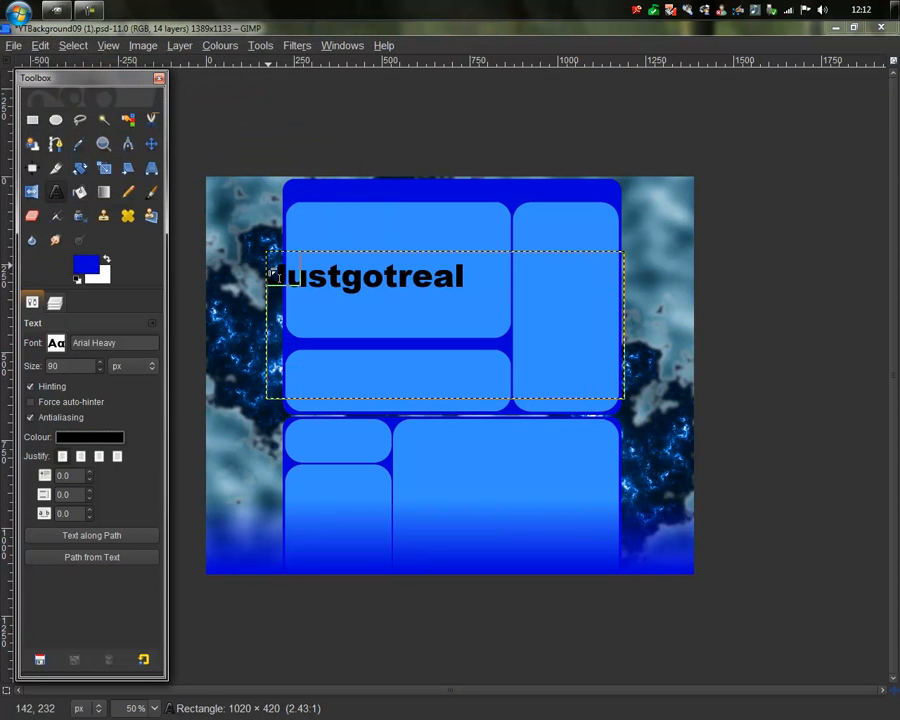
Step: Rotate the Justgotreal text layer by -90° and drag it to the left edge
left_click(103, 168)
left_click(400, 305)
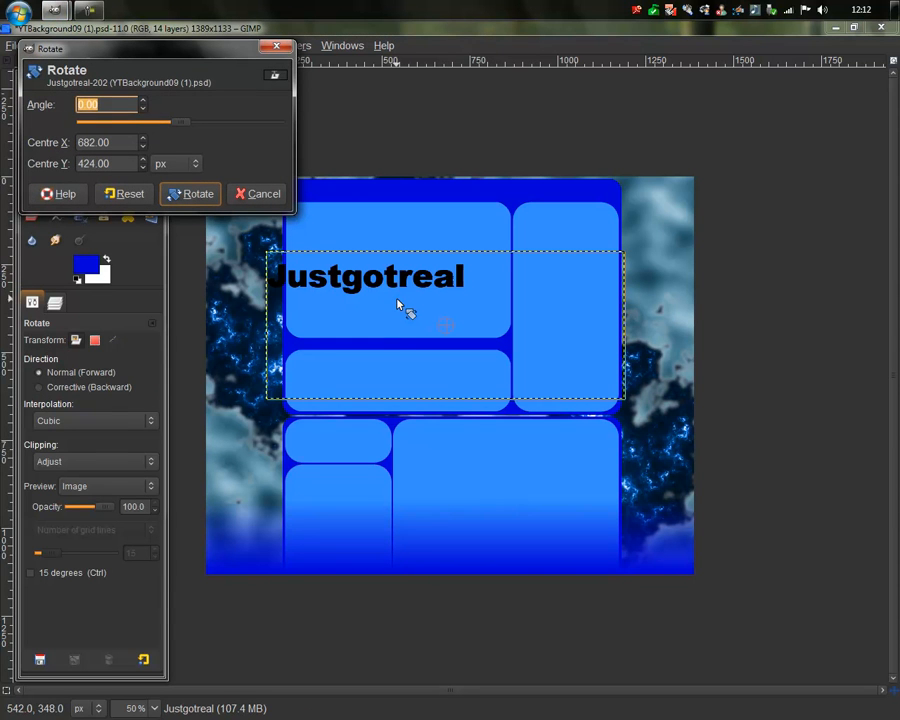
type("-90")
key("Return")
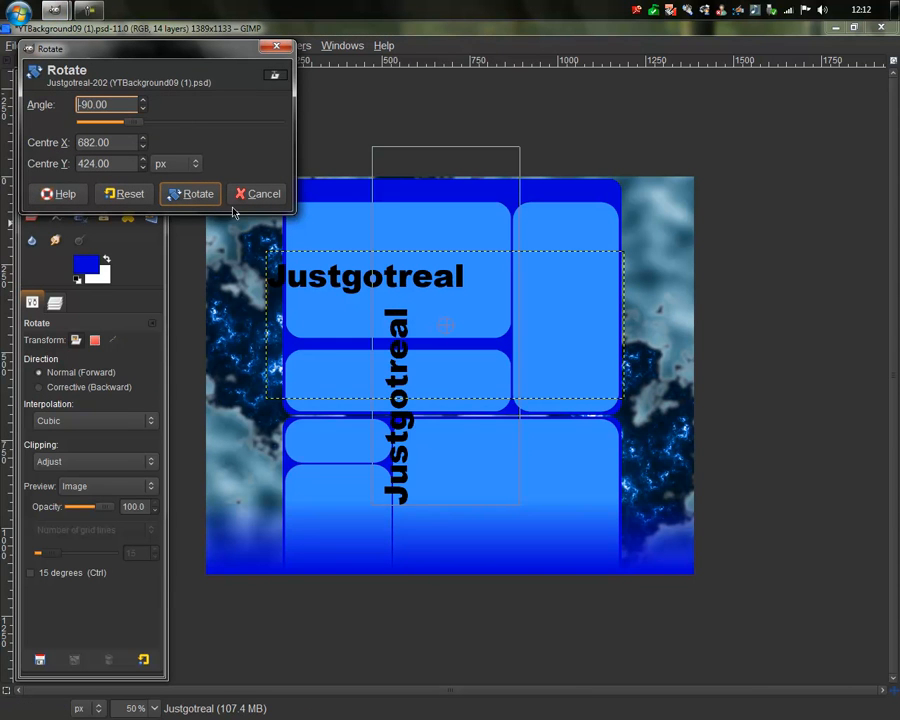
left_click(196, 196)
key("m")
left_click_drag(428, 390, 279, 291)
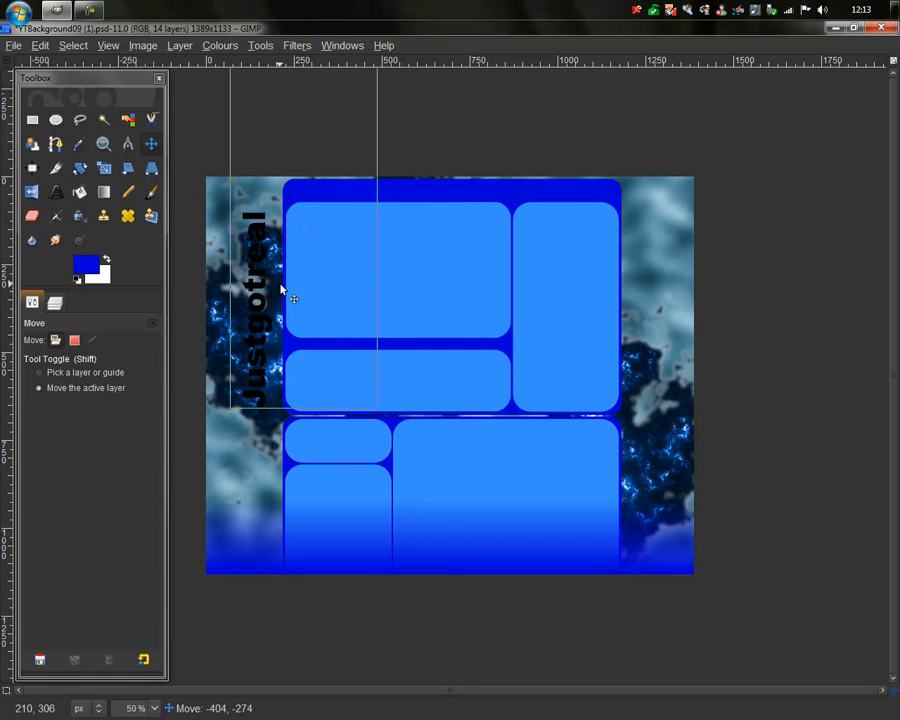
Step: Apply a black Drop Shadow to the title with zero offsets and blur radius 15
left_click(55, 302)
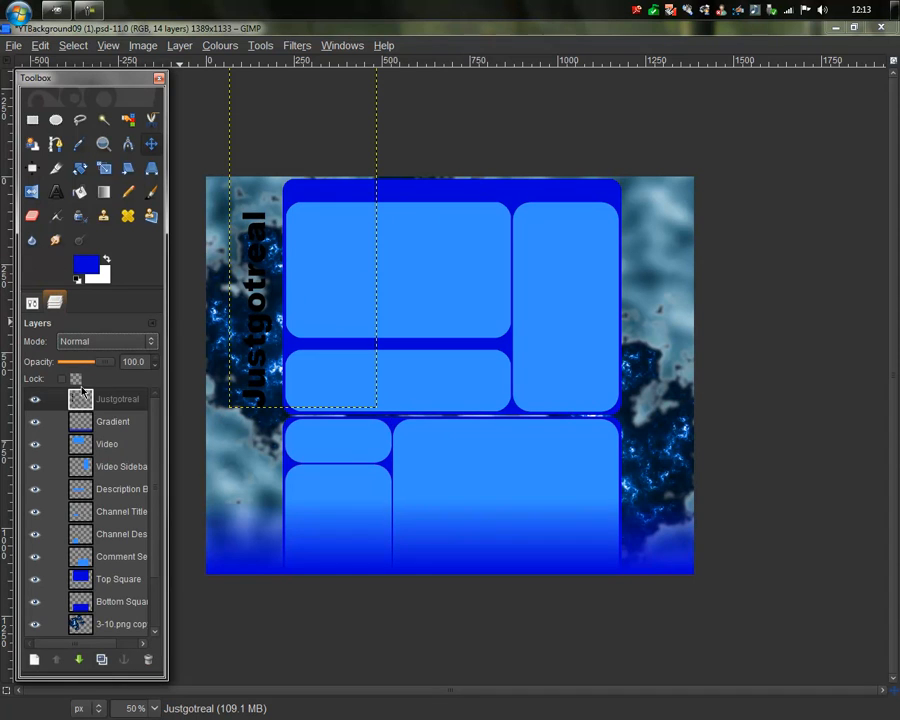
left_click(298, 46)
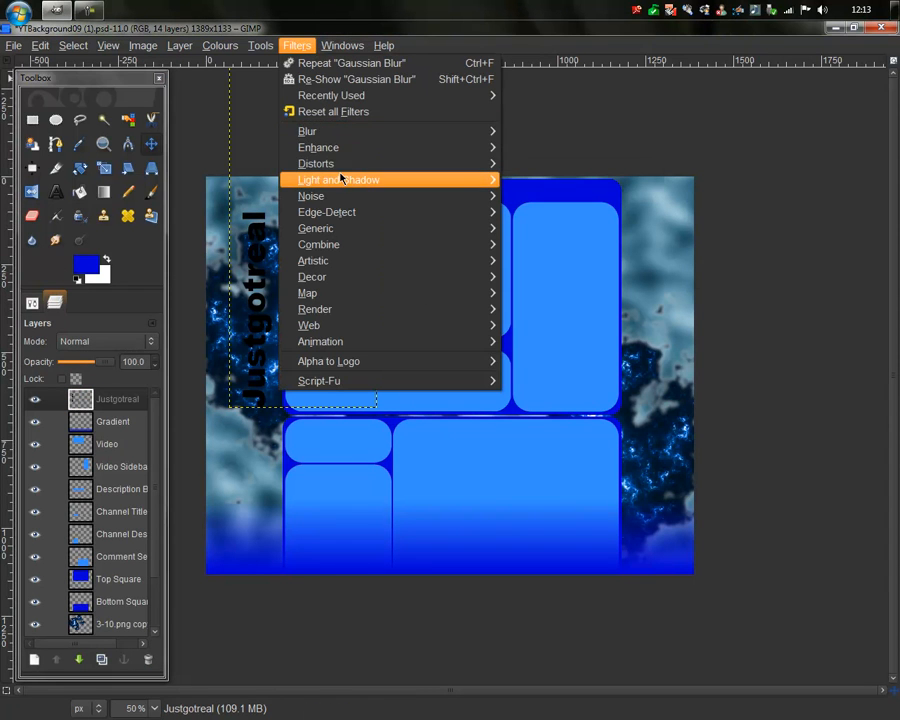
mouse_move(367, 185)
left_click(578, 263)
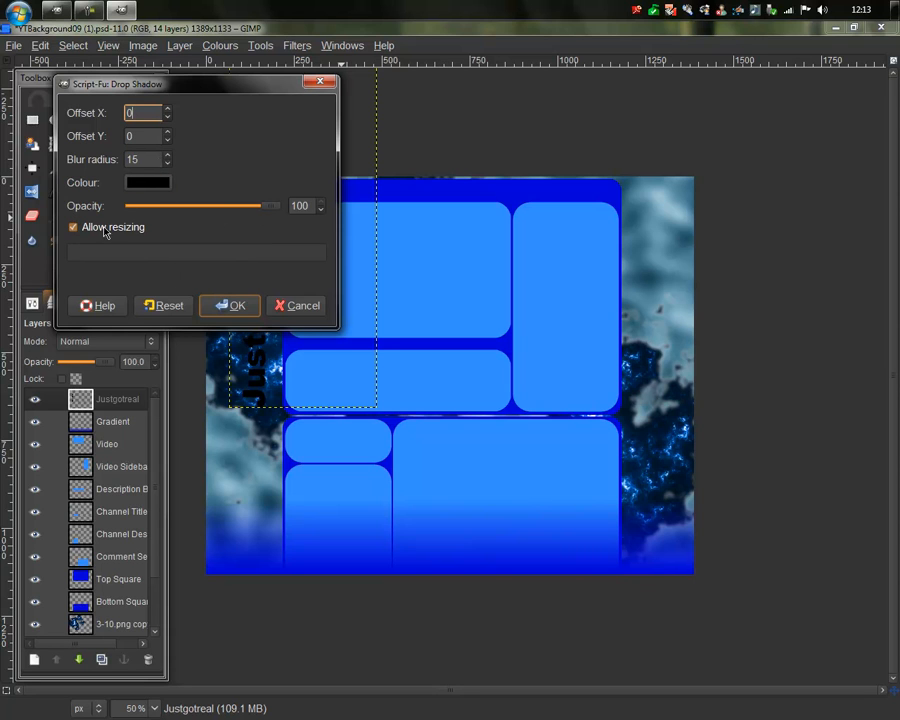
left_click(237, 307)
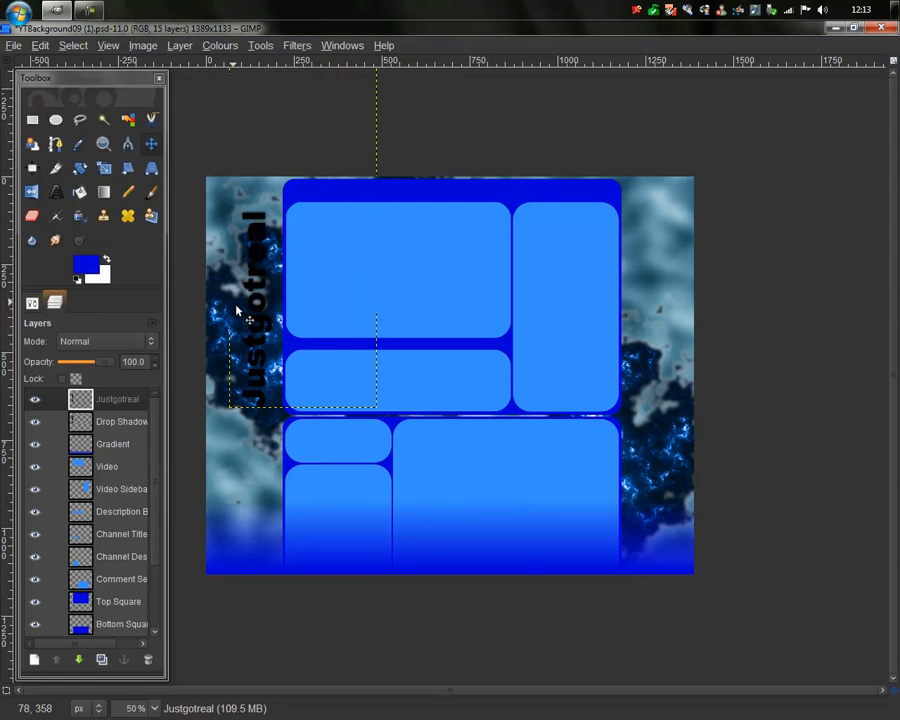
Step: Set the Justgotreal text layer's blend mode to Overlay
left_click(101, 399)
left_click(134, 341)
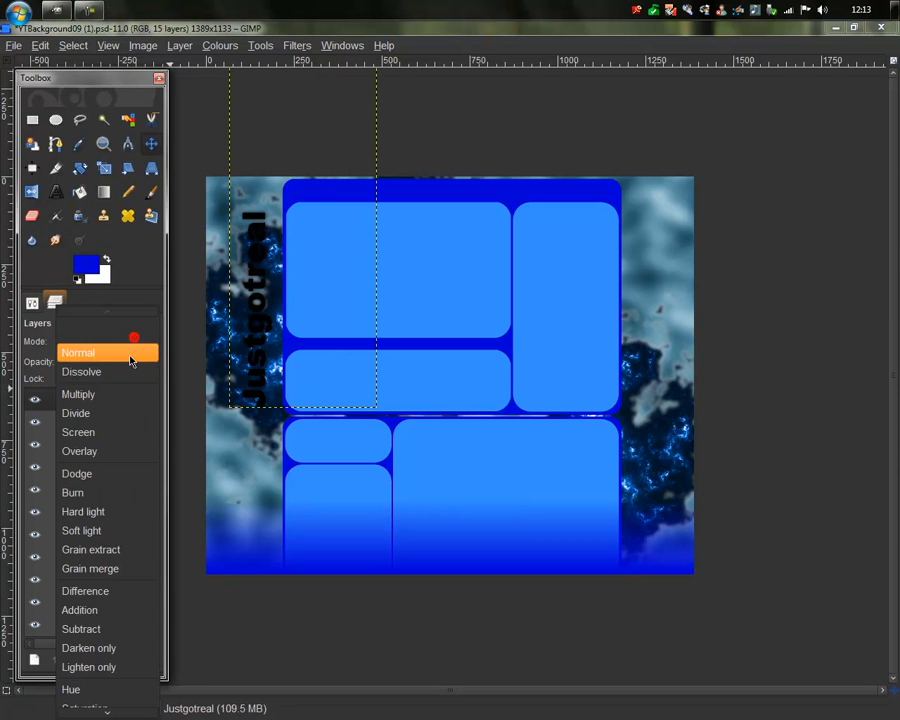
left_click(116, 451)
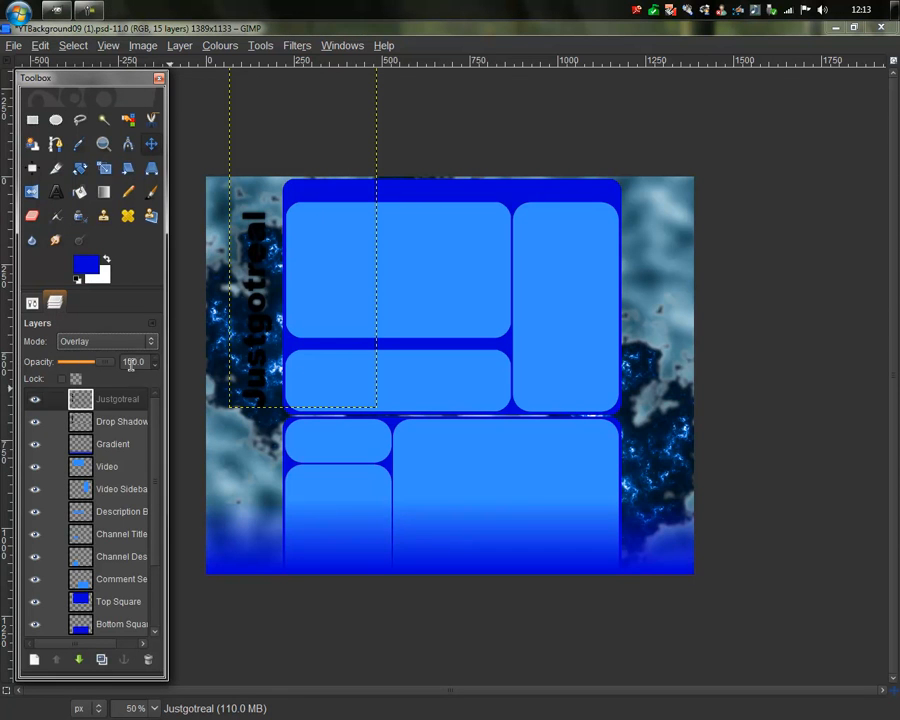
Step: Clear the Drop Shadow inside the letter shapes, then remove the selection
right_click(107, 405)
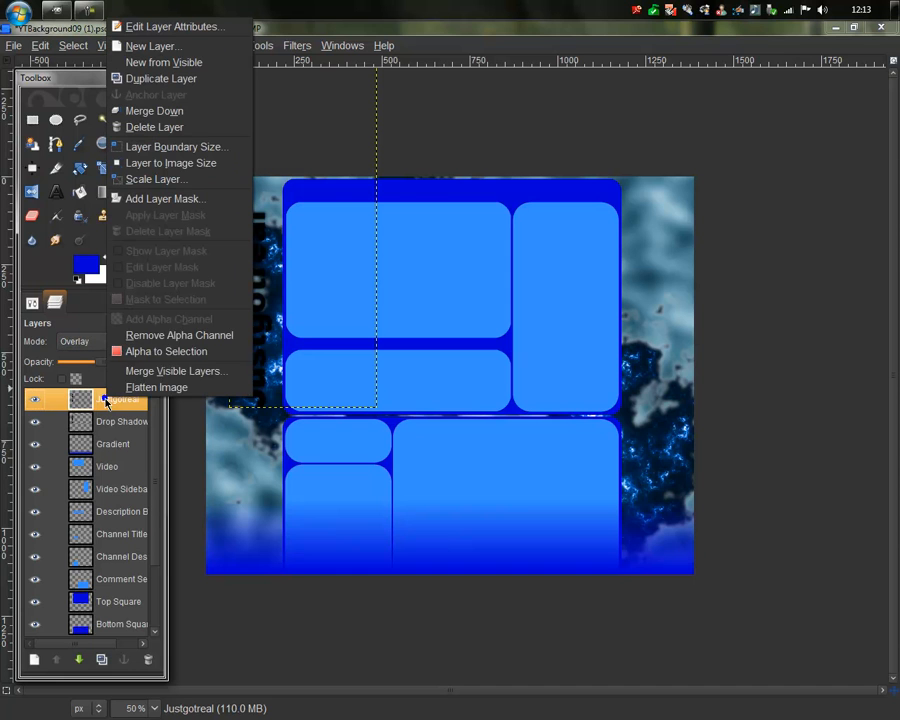
left_click(138, 356)
left_click(101, 426)
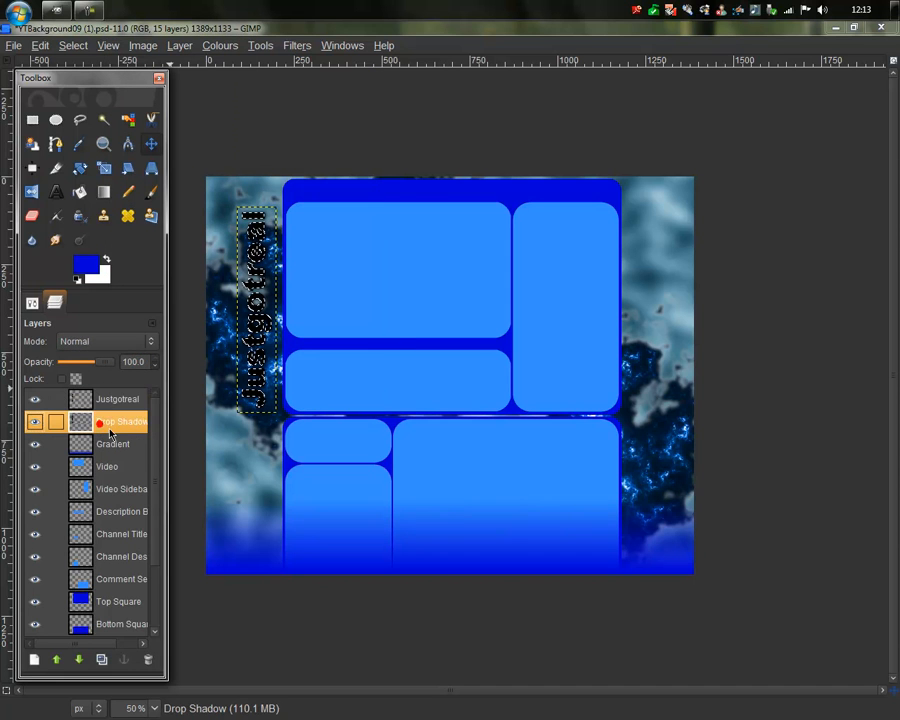
key("Delete")
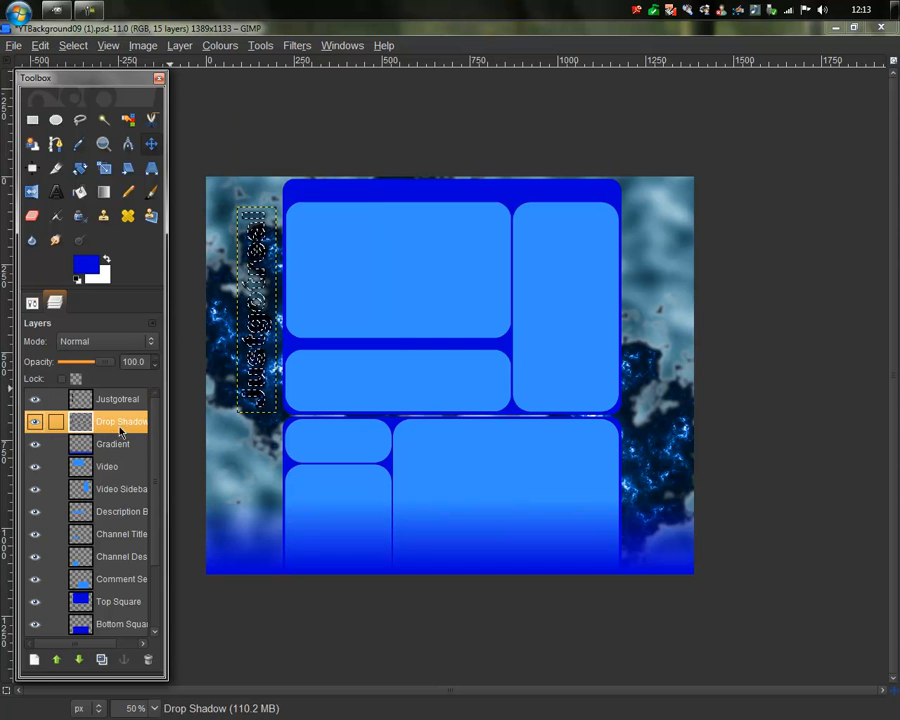
left_click(32, 119)
left_click(307, 145)
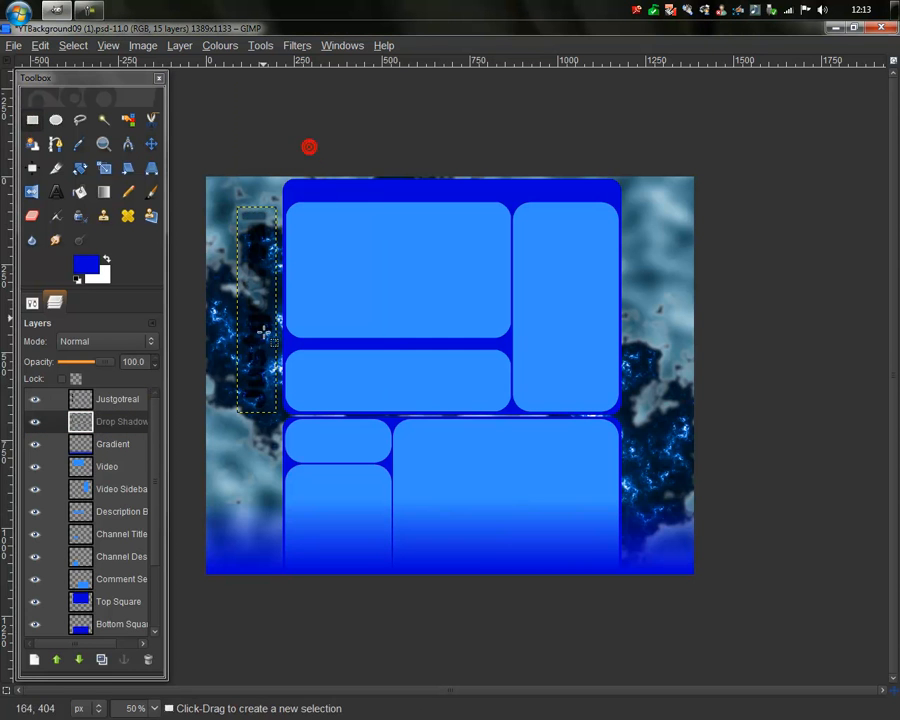
scroll(272, 399, "up", 2)
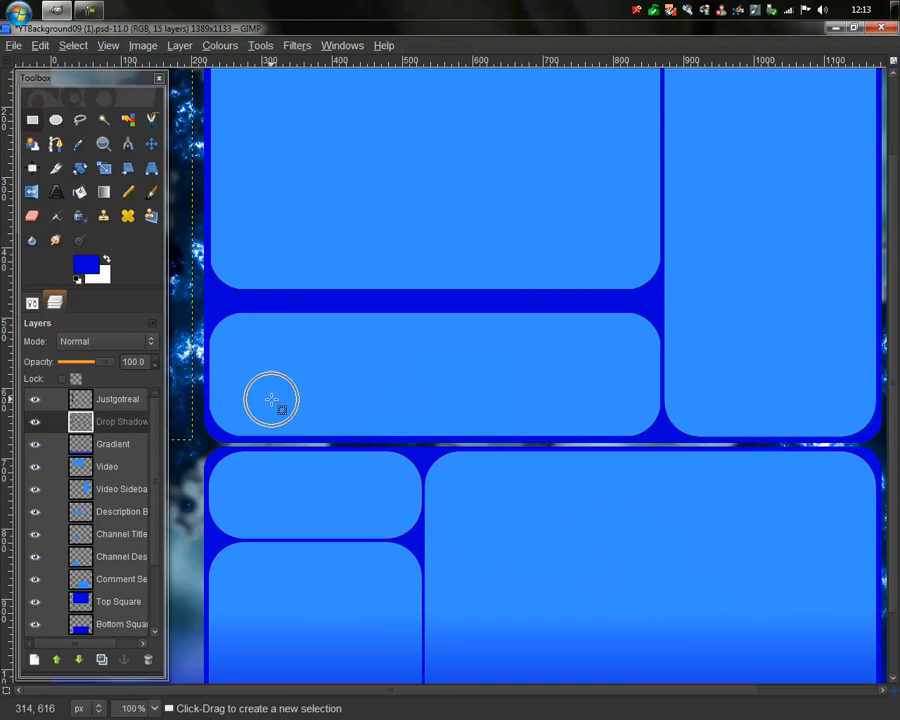
scroll(271, 400, "up", 2)
scroll(271, 400, "down", 3)
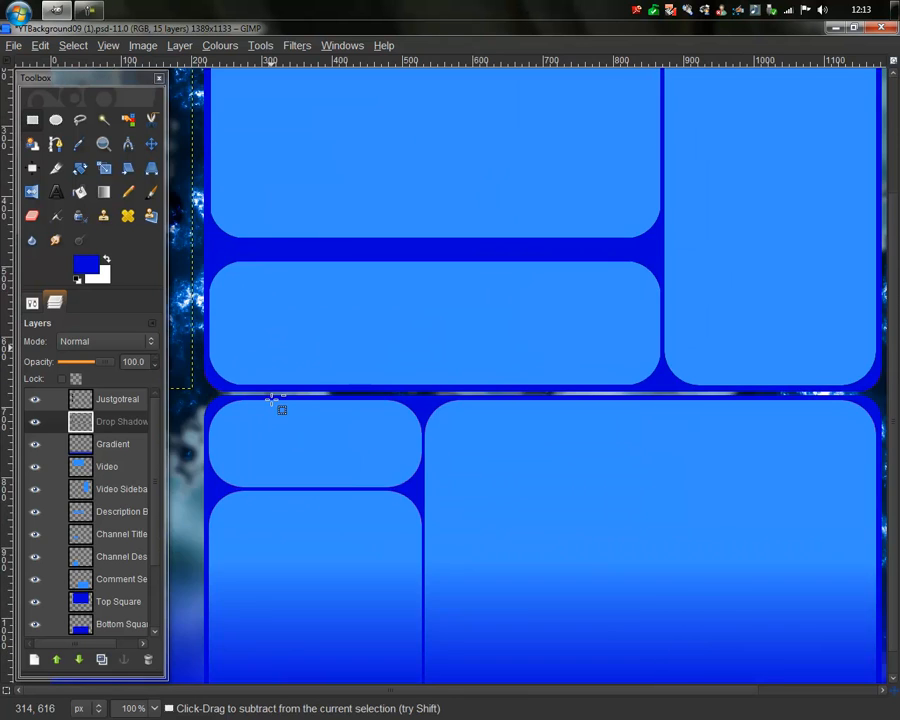
scroll(272, 399, "down", 2)
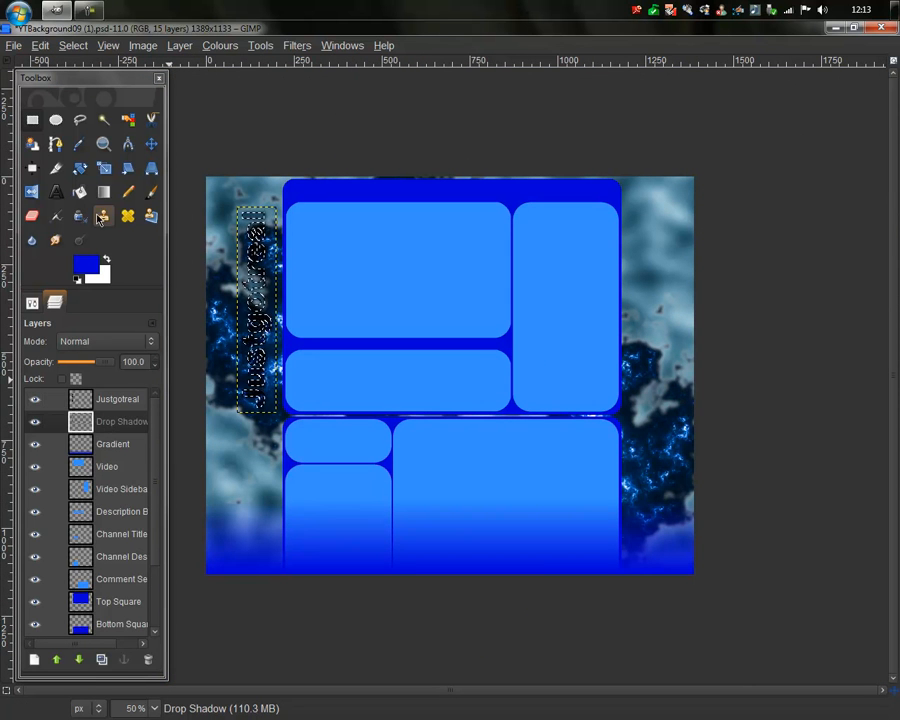
Step: Load the Justgotreal lettering as a selection and grow it outward with Select > Grow
left_click(111, 420)
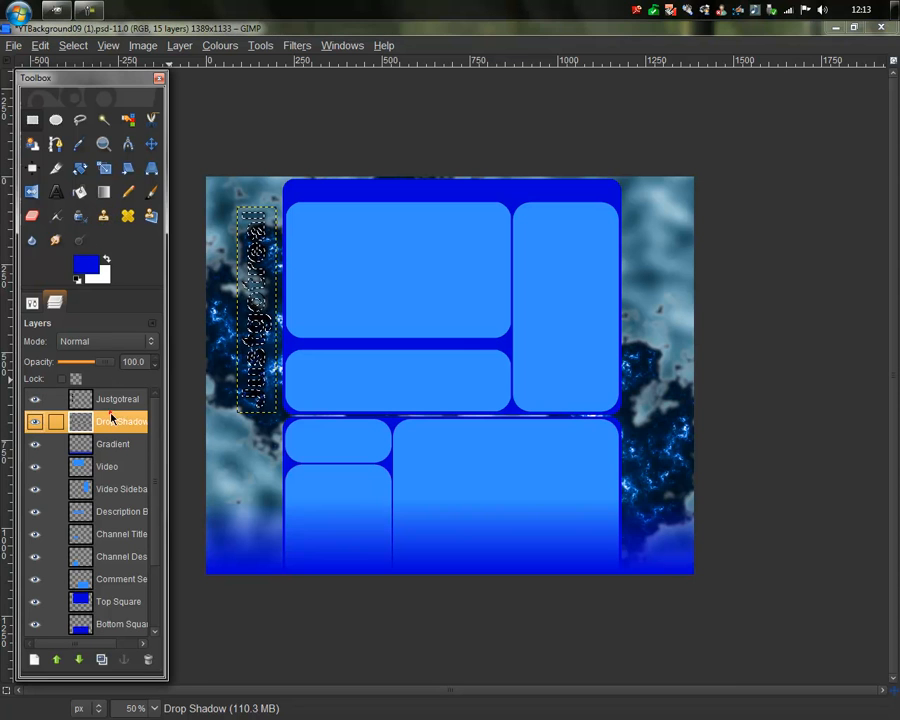
left_click(33, 121)
left_click(366, 120)
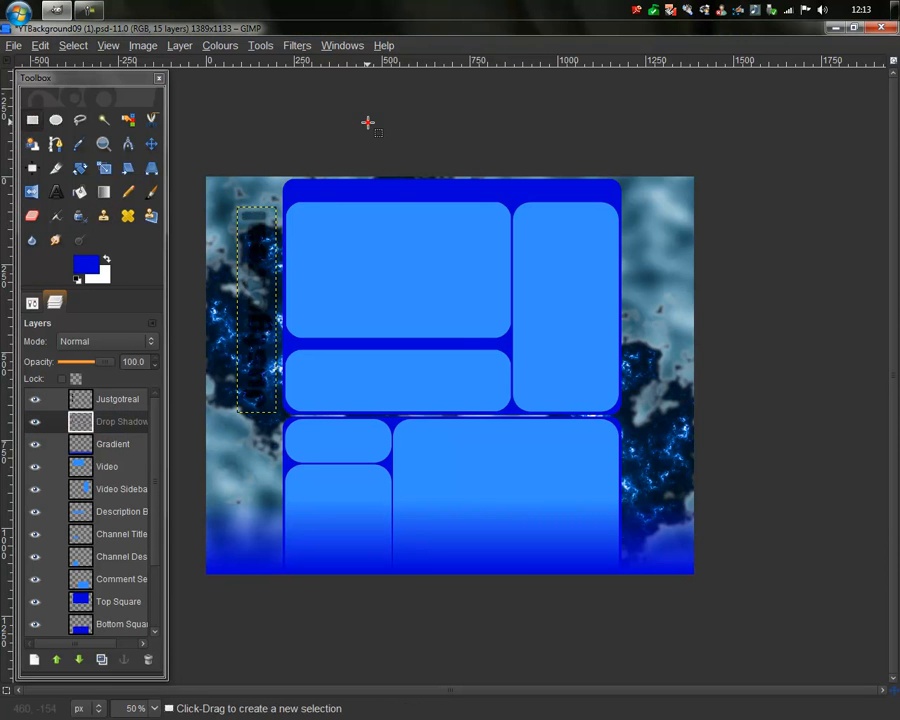
left_click(100, 422)
right_click(107, 400)
left_click(139, 338)
left_click(117, 422)
right_click(234, 304)
mouse_move(268, 368)
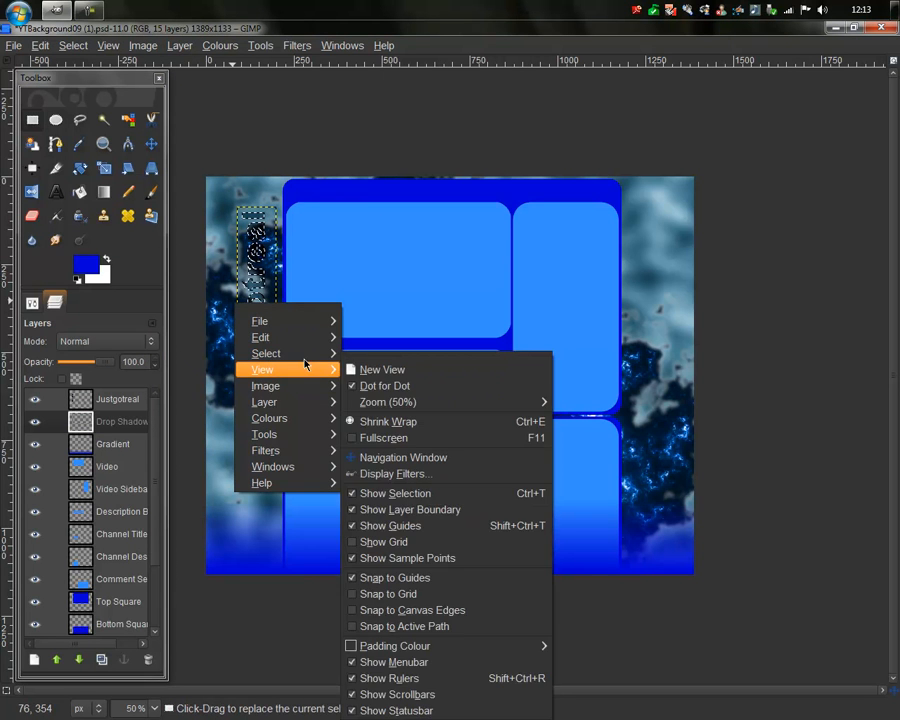
mouse_move(300, 353)
left_click(438, 528)
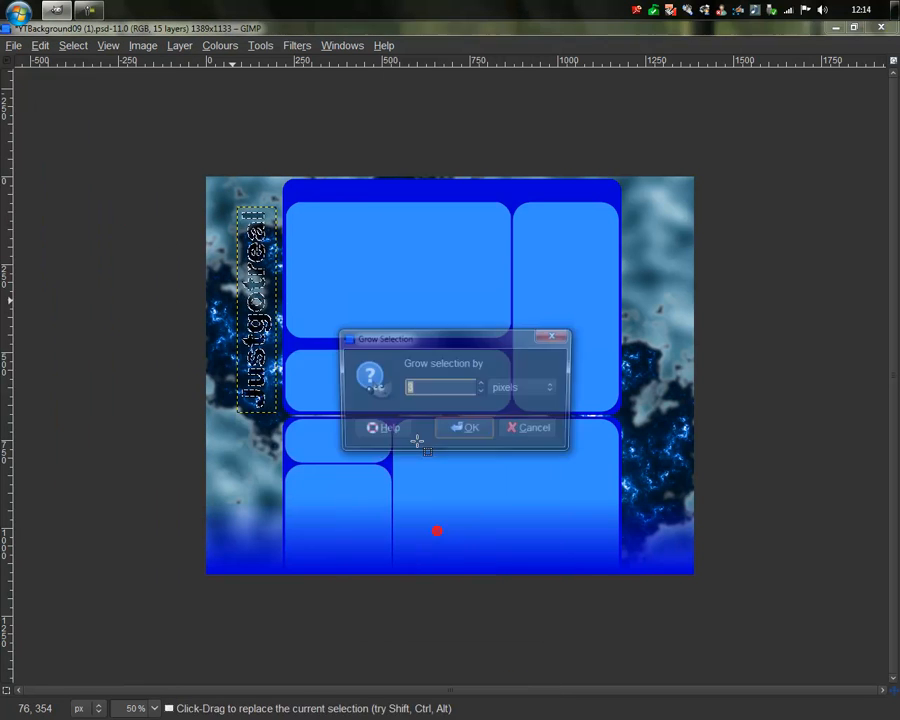
left_click(466, 431)
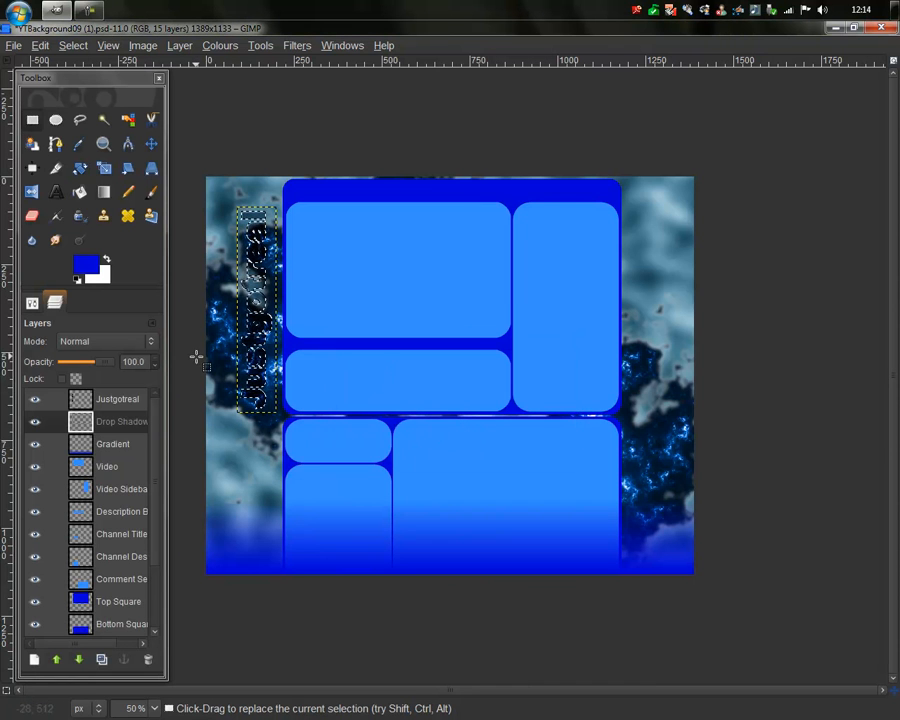
Step: Bucket-fill the grown selection on the Drop Shadow layer with black
left_click(80, 191)
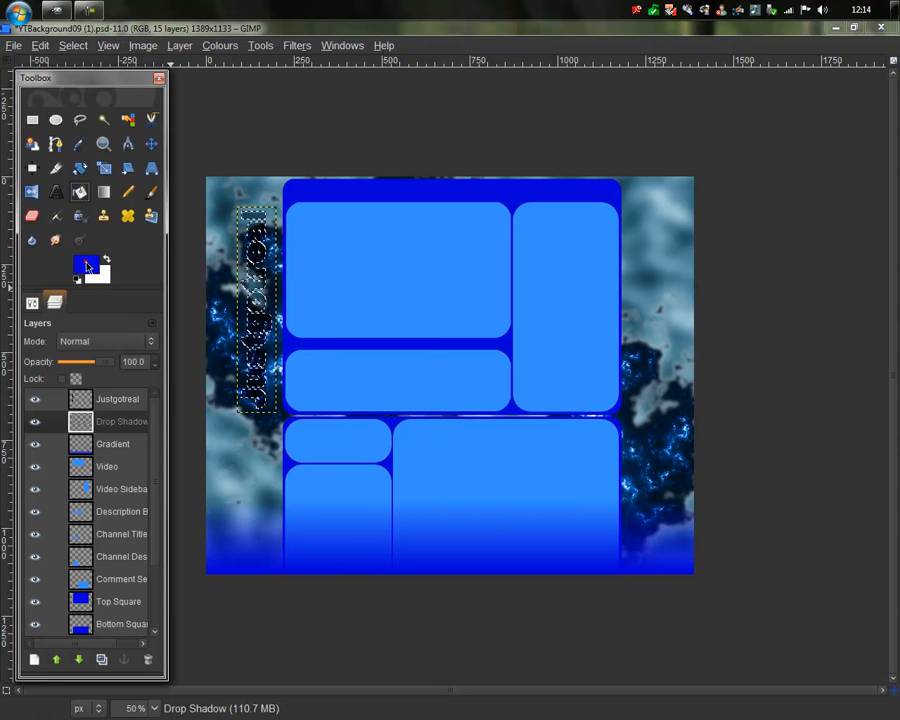
left_click(87, 266)
left_click(256, 437)
left_click(315, 493)
left_click(253, 310)
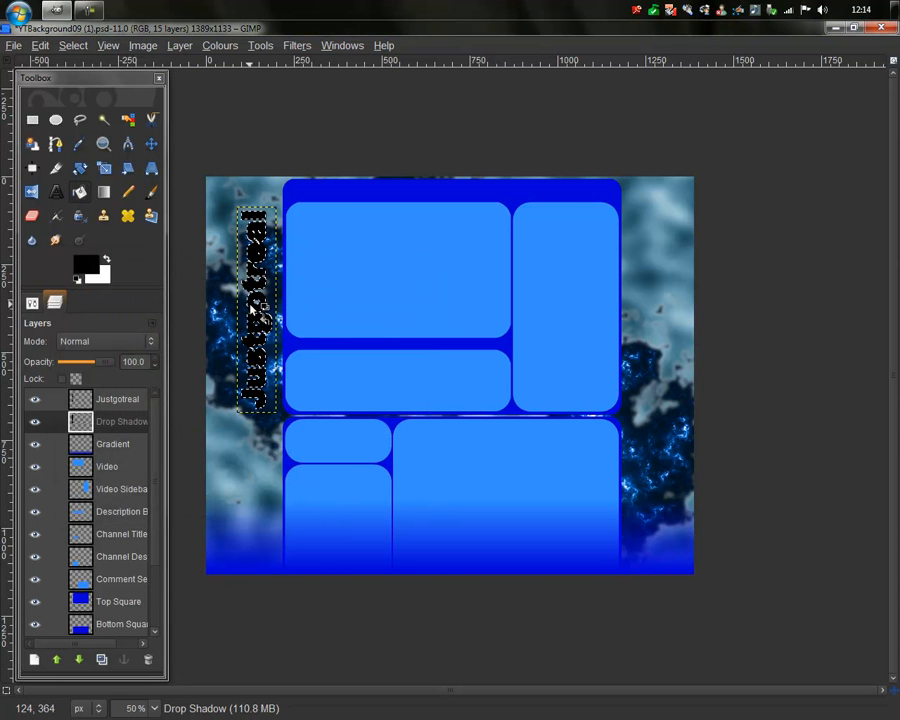
Step: Reload the lettering selection, view at 100%, deselect, and select the 3-10.png copy layer
right_click(118, 403)
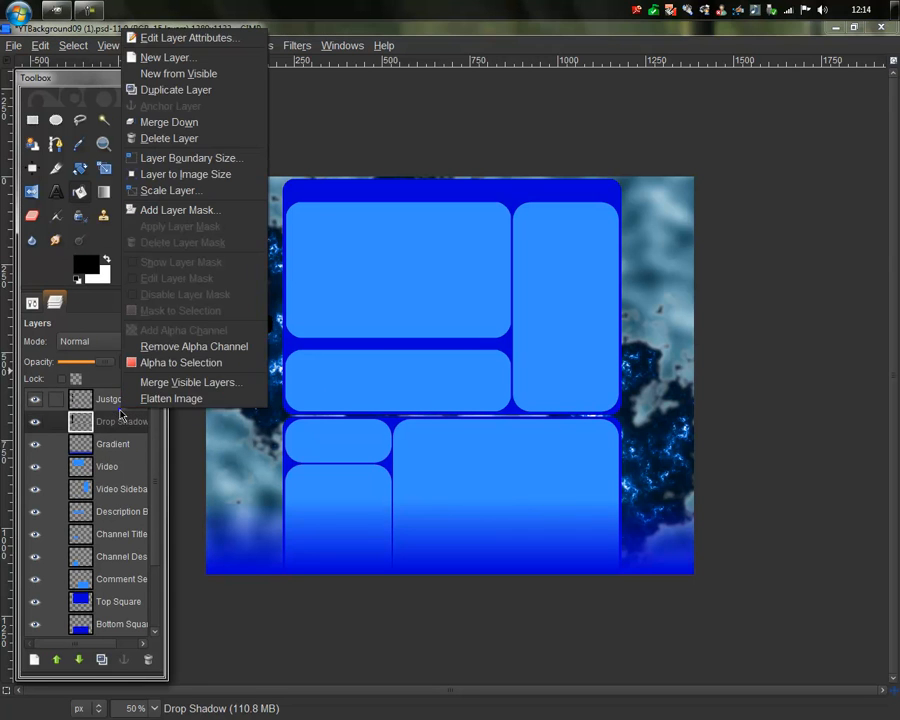
left_click(150, 363)
left_click(117, 422)
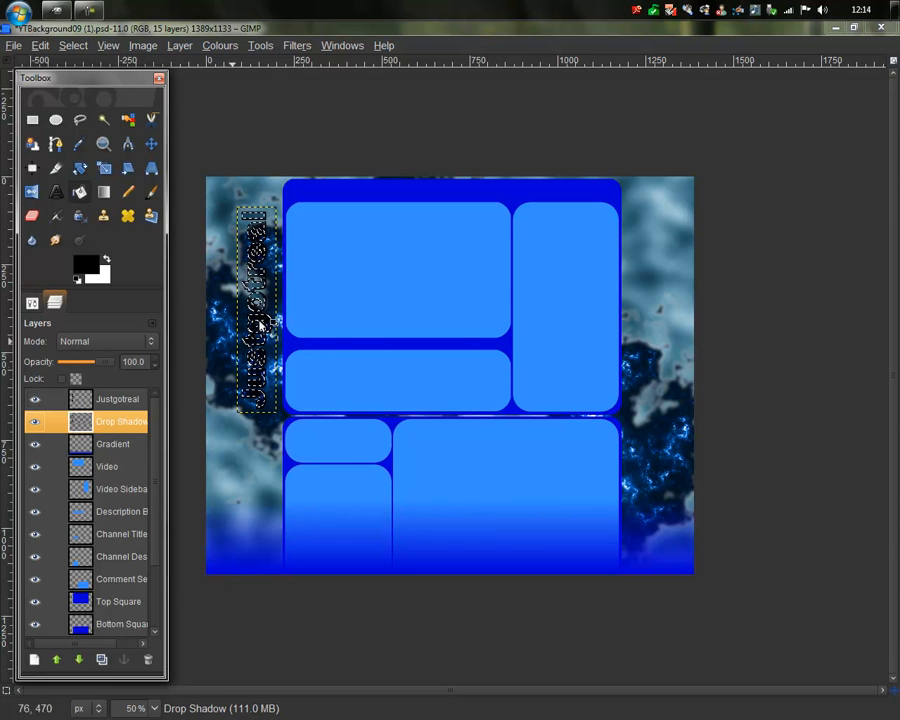
key("1")
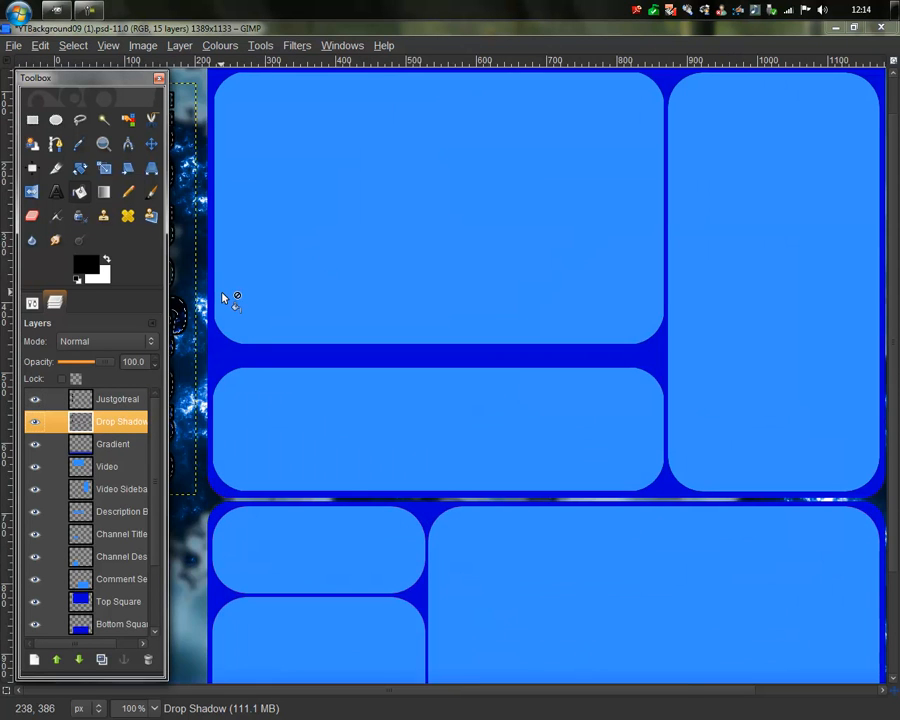
scroll(222, 298, "down", 2)
left_click(33, 120)
left_click(262, 116)
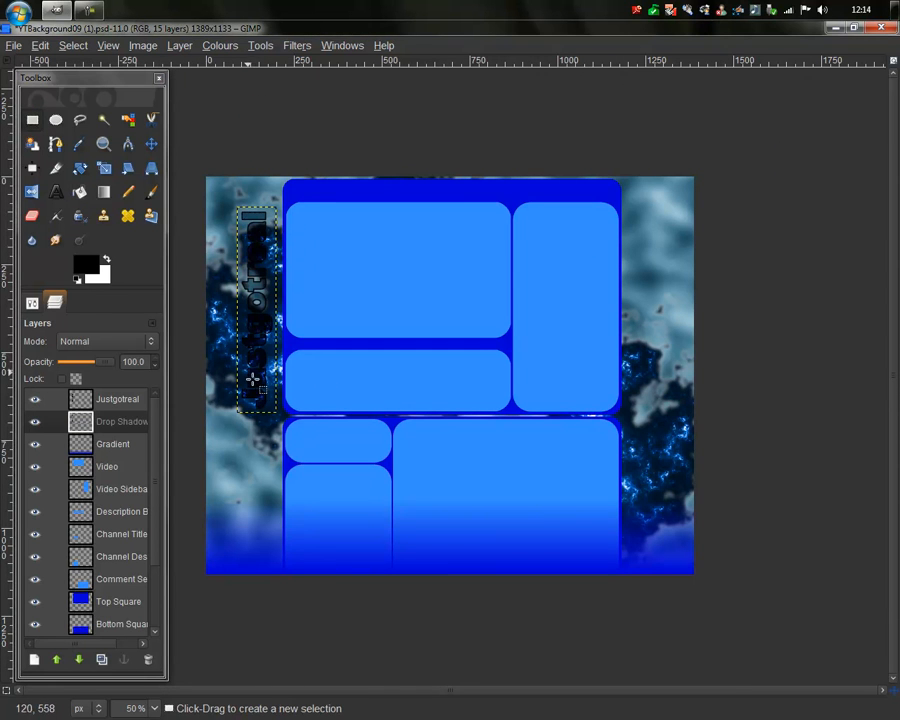
scroll(255, 385, "up", 1)
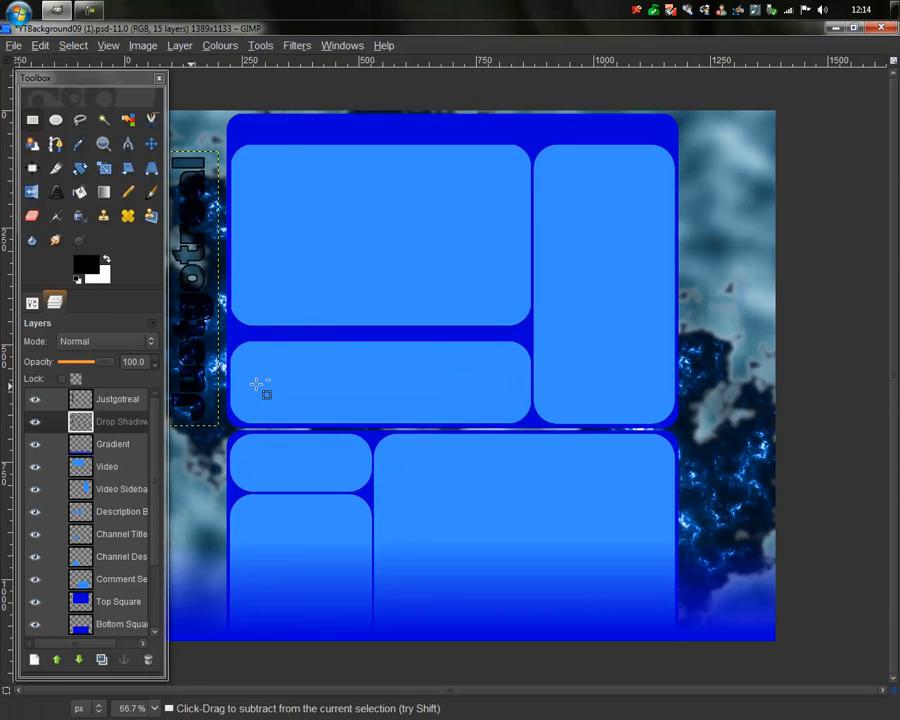
scroll(257, 383, "down", 1)
scroll(92, 467, "down", 2)
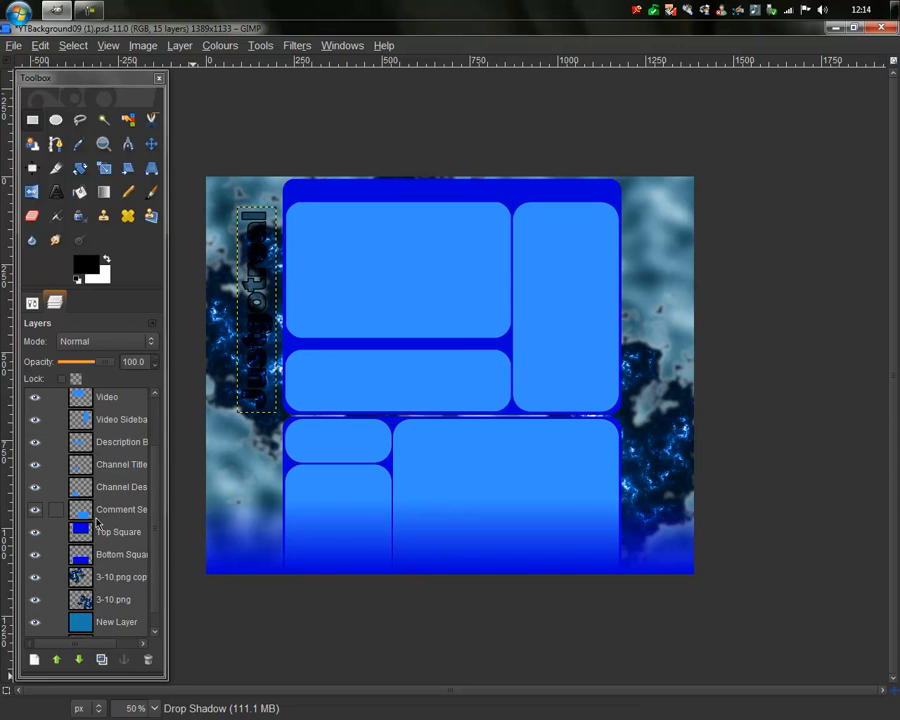
left_click(104, 582)
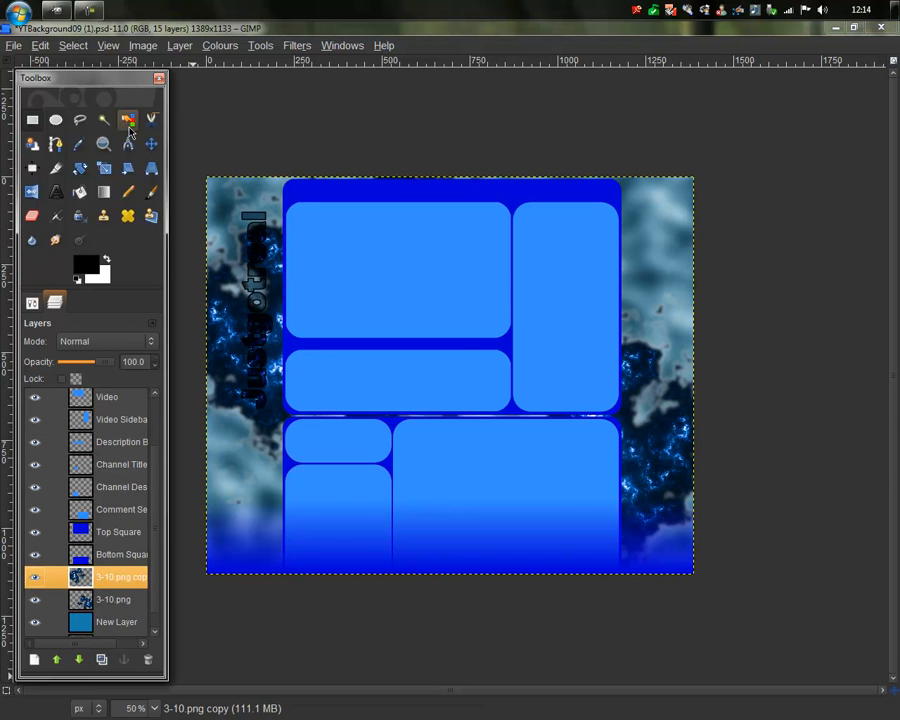
Step: Move the 3-10.png copy layer aside and delete it from the layer stack
left_click(148, 147)
left_click_drag(236, 365, 757, 405)
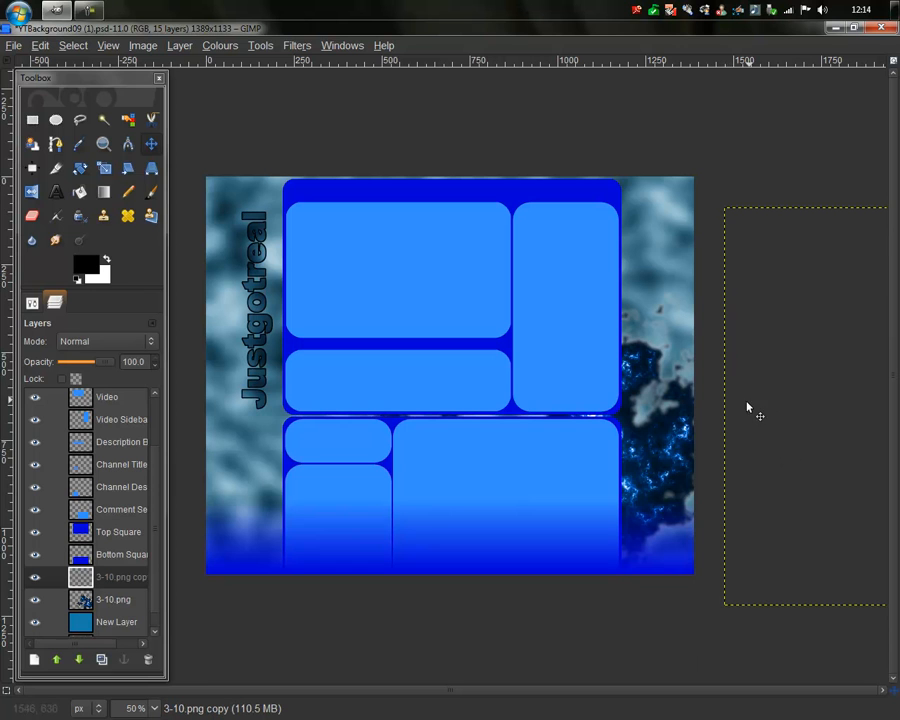
left_click(112, 586)
left_click(148, 659)
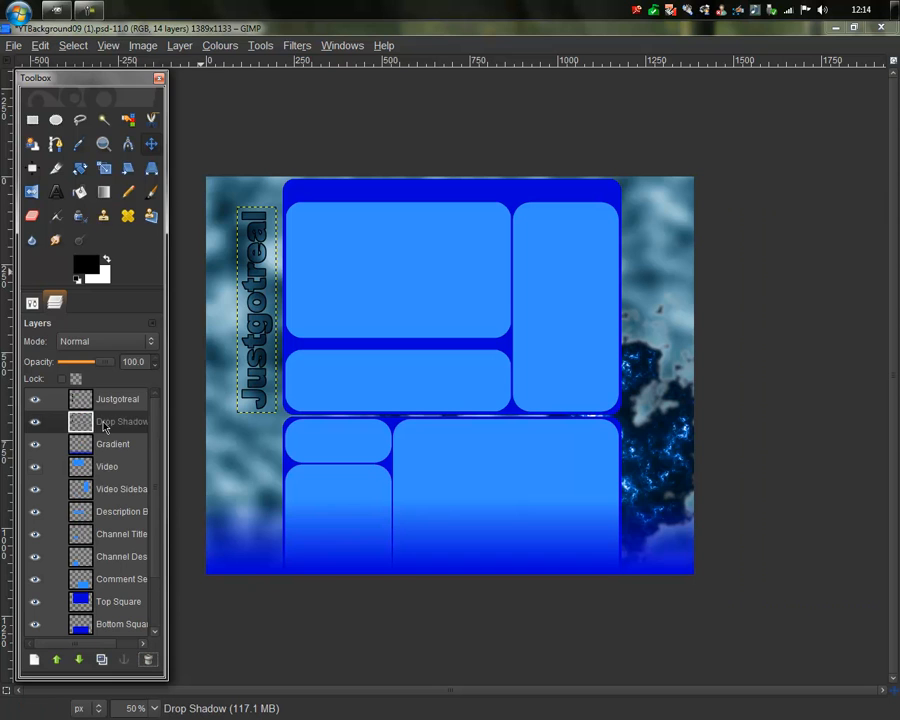
right_click(105, 424)
left_click(80, 404)
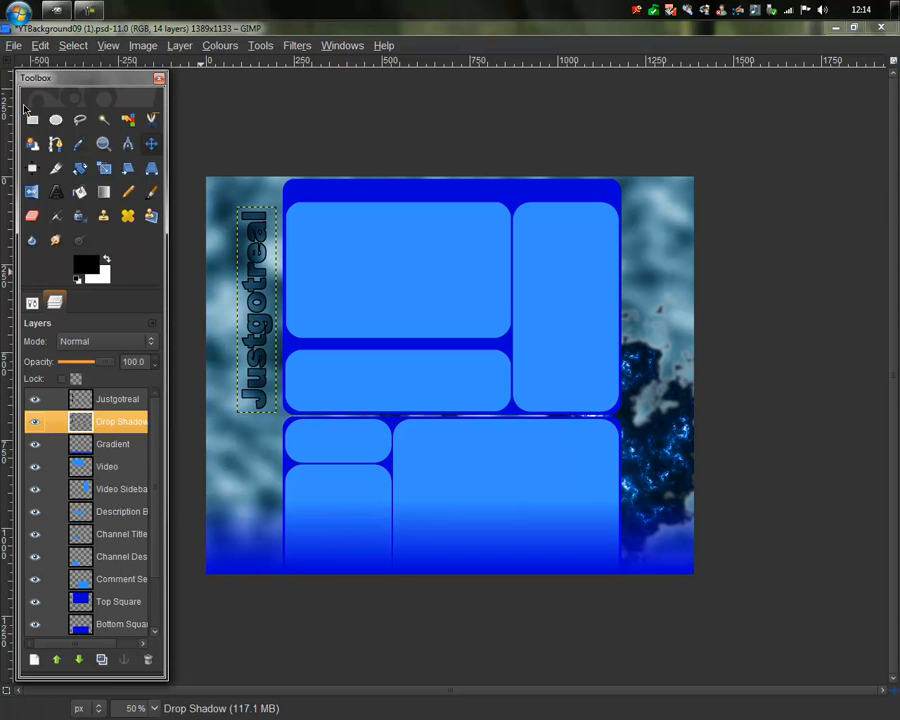
left_click(265, 117)
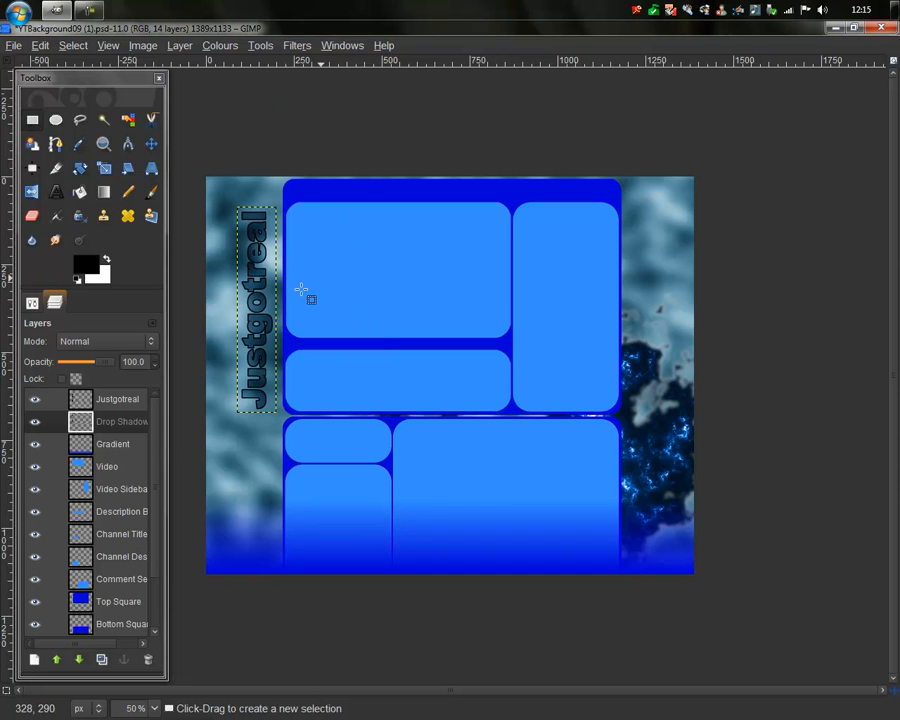
Step: Open Blue YouTube fractal background.png from recent files and maximise its window
left_click(12, 46)
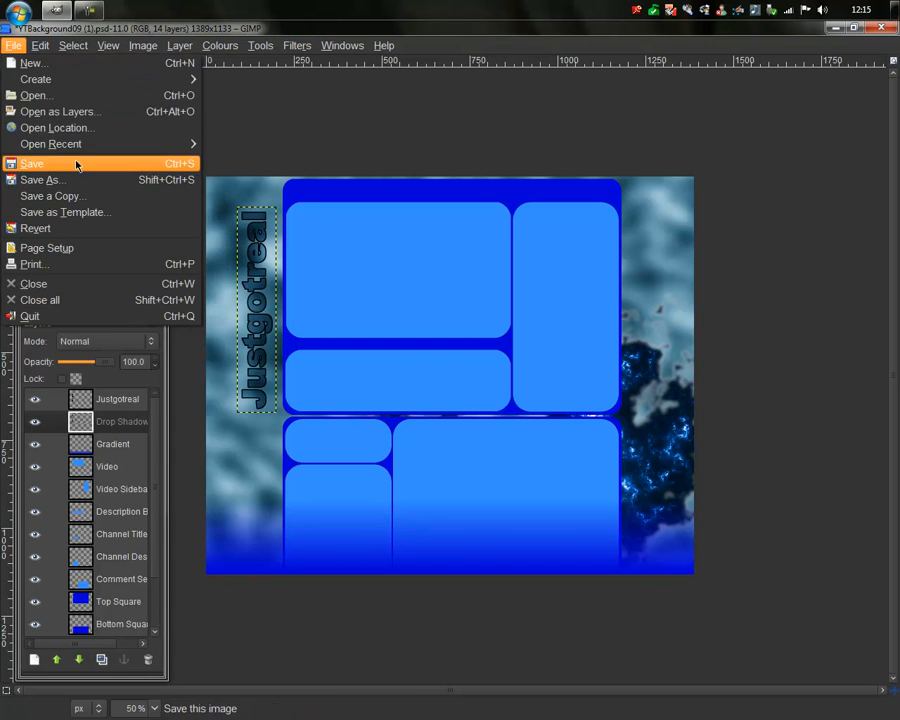
mouse_move(110, 147)
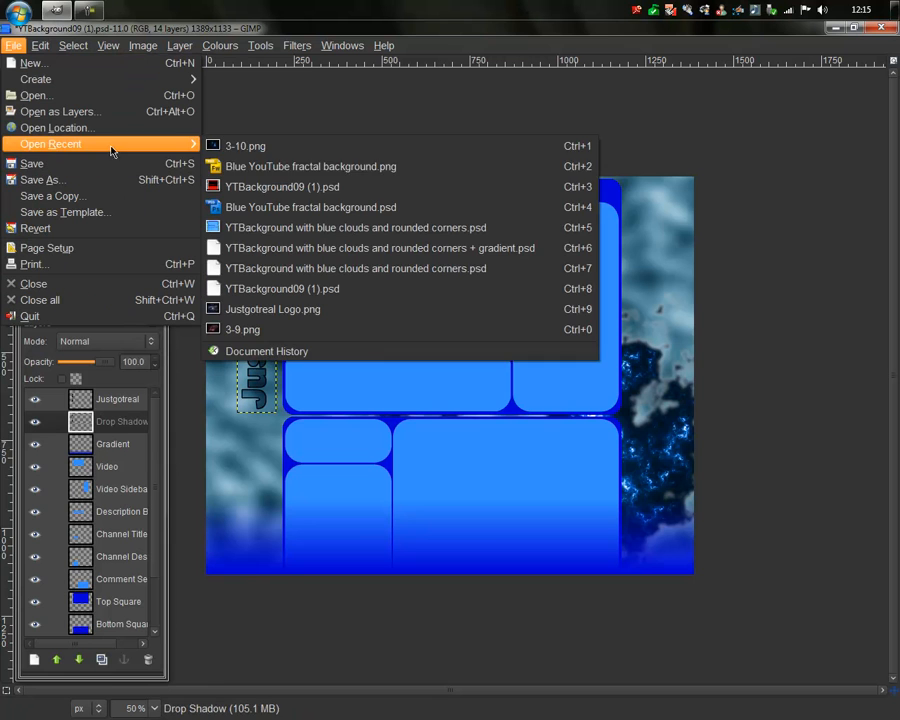
left_click(362, 170)
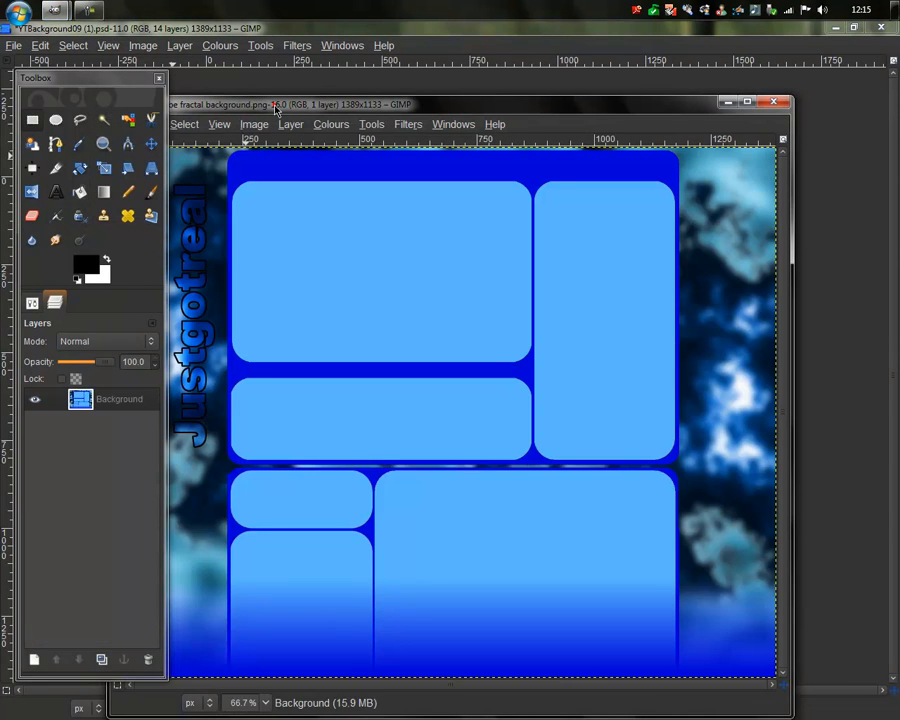
double_click(273, 104)
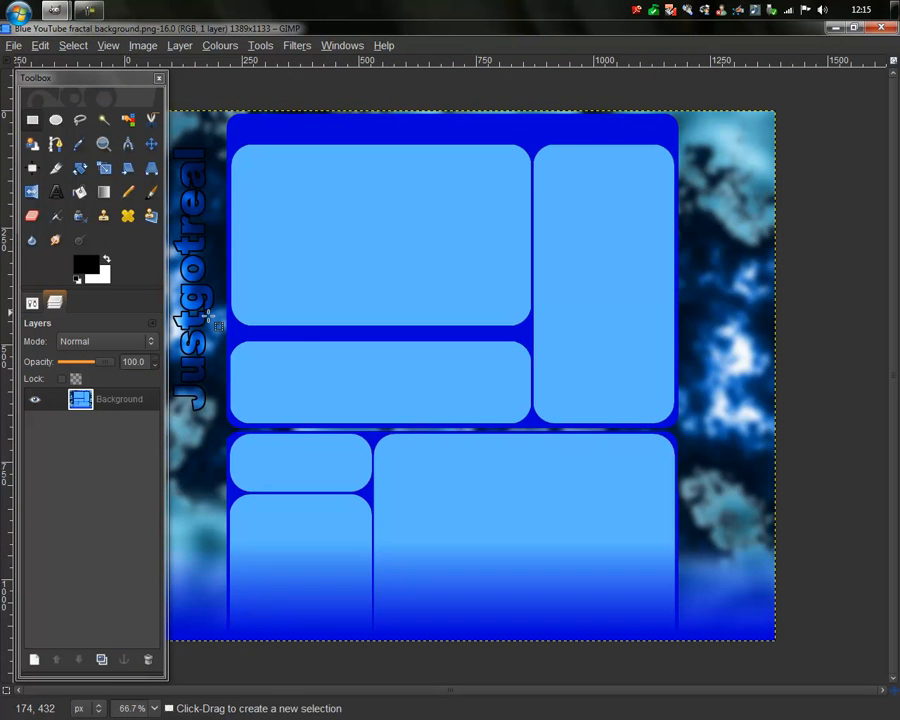
scroll(212, 322, "down", 1)
mouse_move(60, 10)
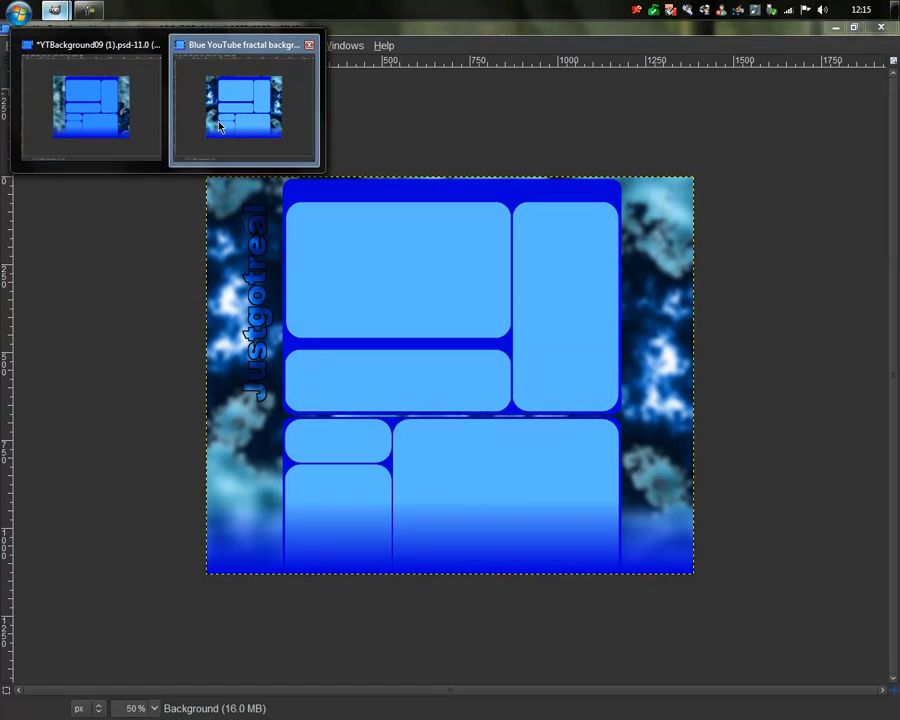
left_click(220, 126)
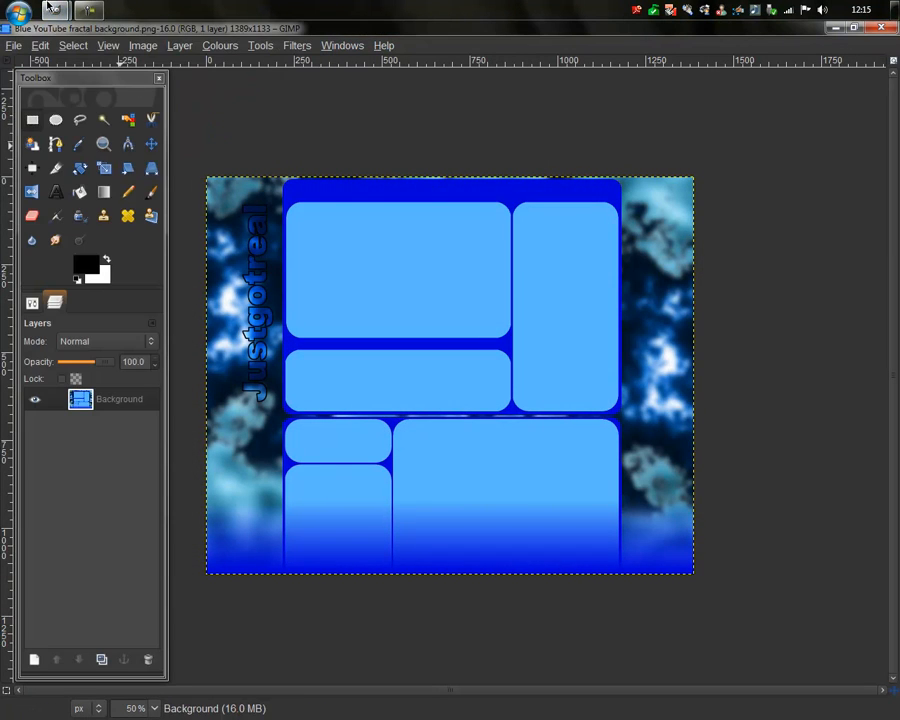
mouse_move(54, 10)
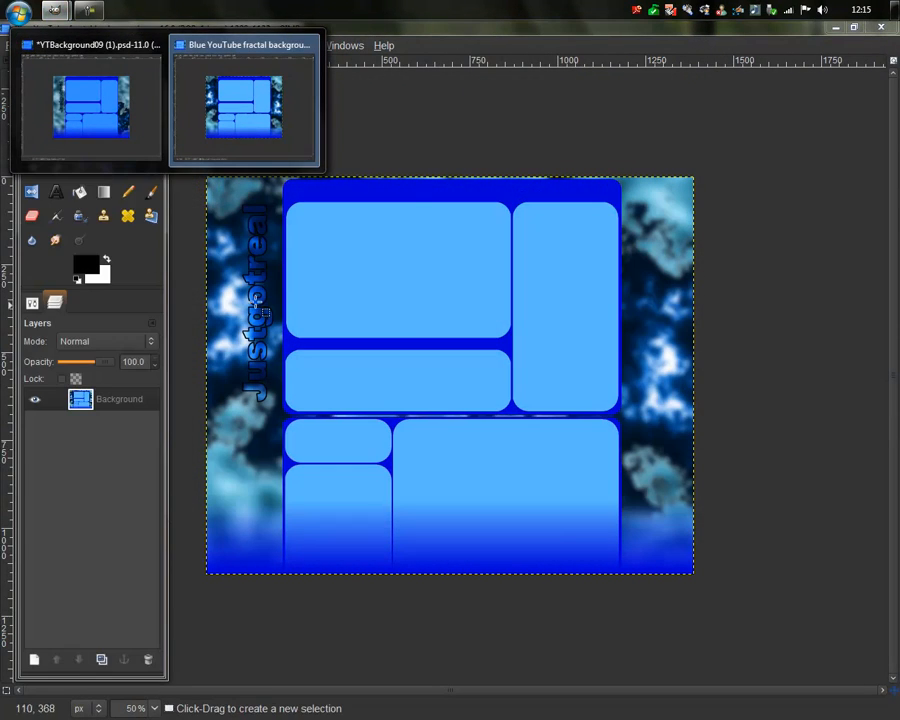
left_click(199, 121)
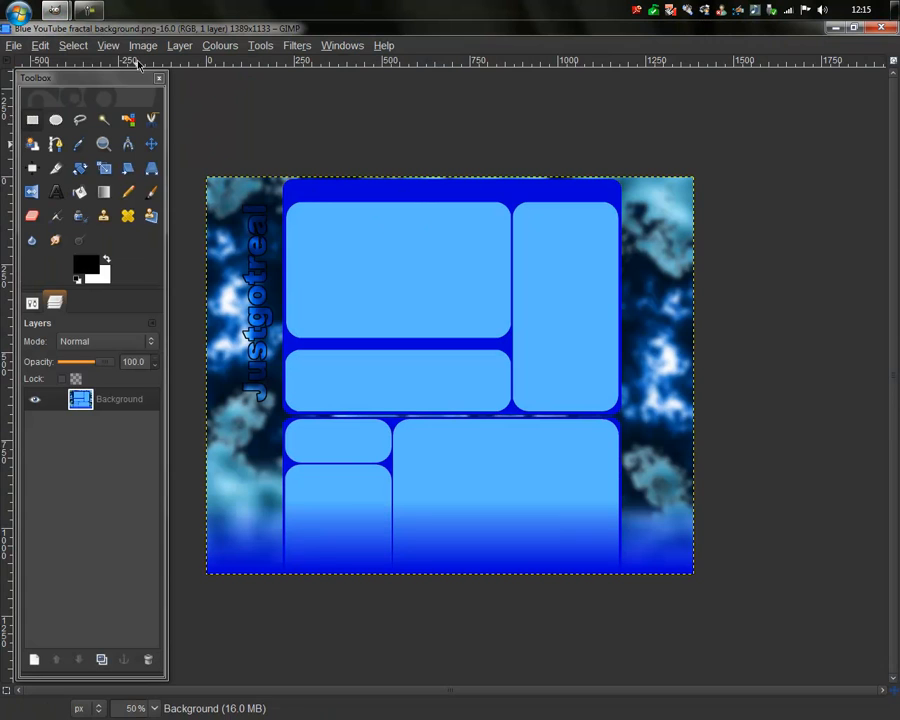